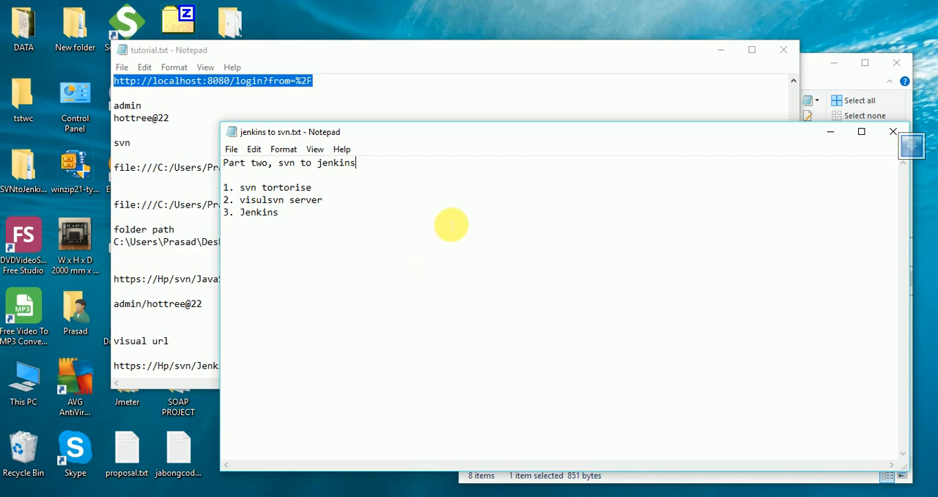
- Add the line "build- deploy- test" below the numbered list in jenkins to svn.txt, leaving blank lines between them
click(317, 221)
key(Return)
key(Return)
key(Return)
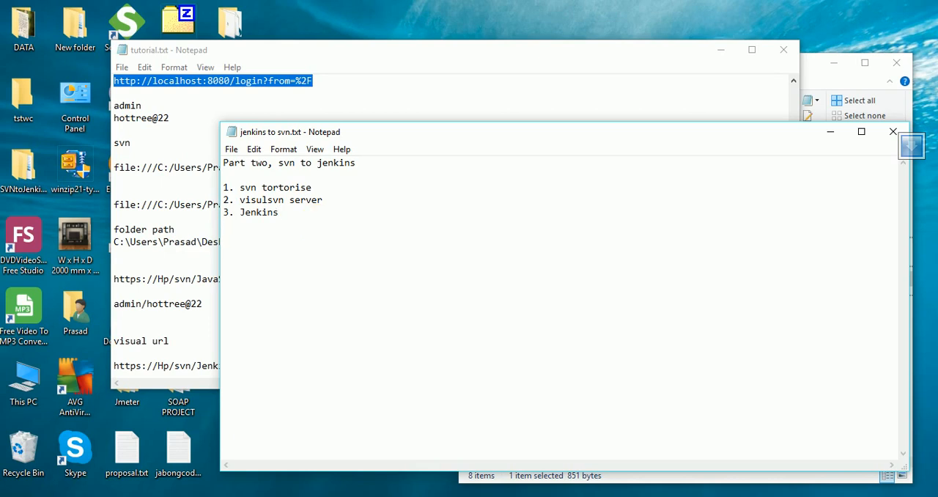
text(build)
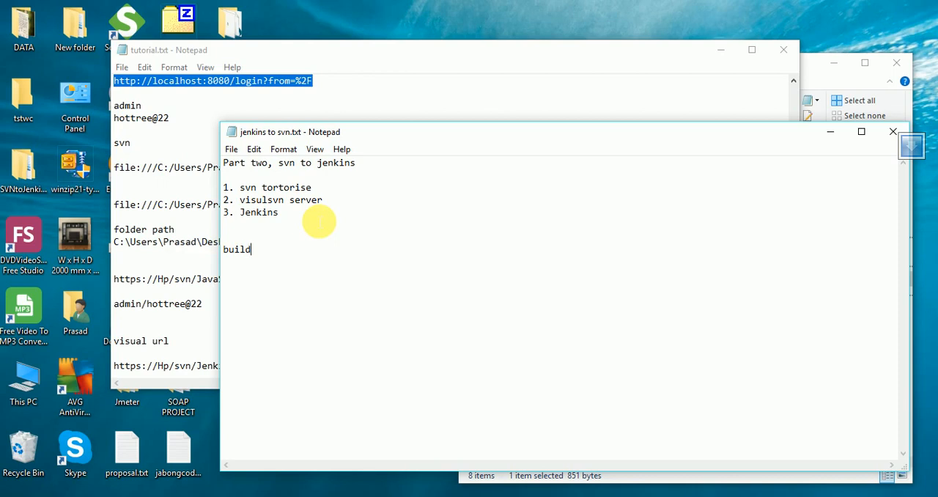
text(- )
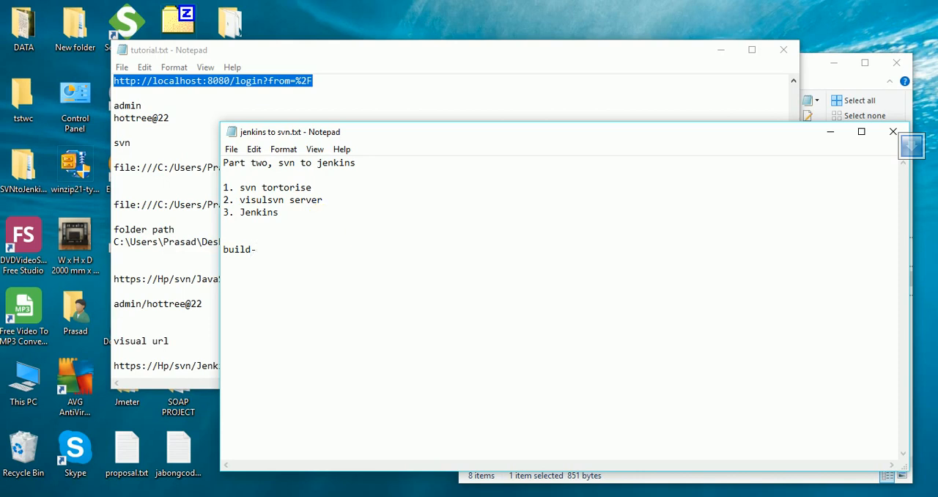
text(deploy- test)
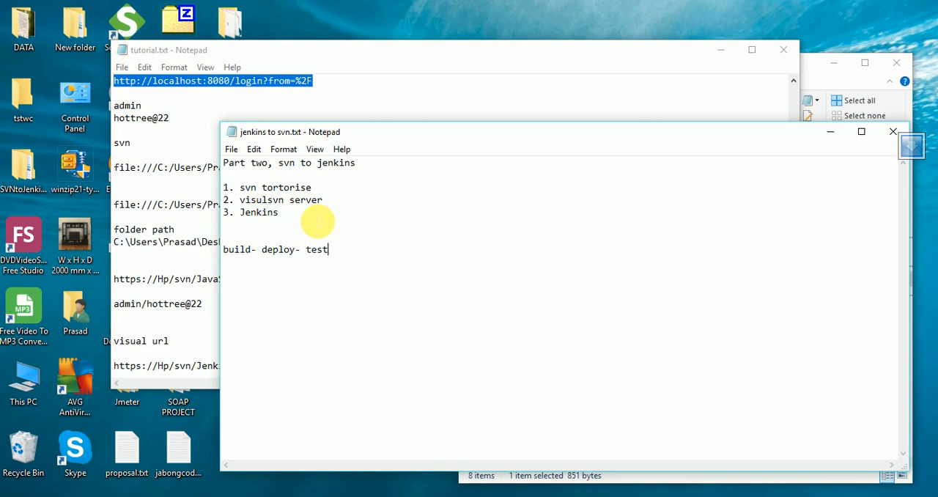
drag(329, 251, 226, 255)
click(241, 264)
click(270, 255)
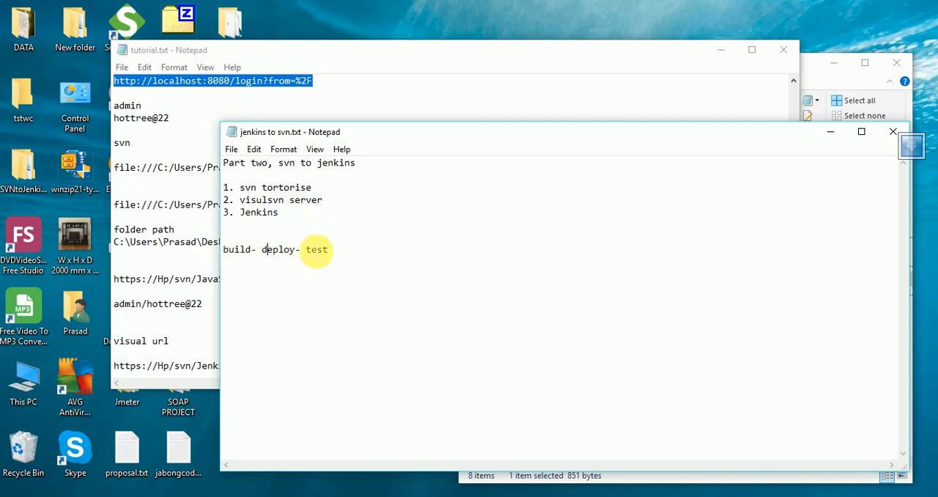
drag(329, 251, 230, 251)
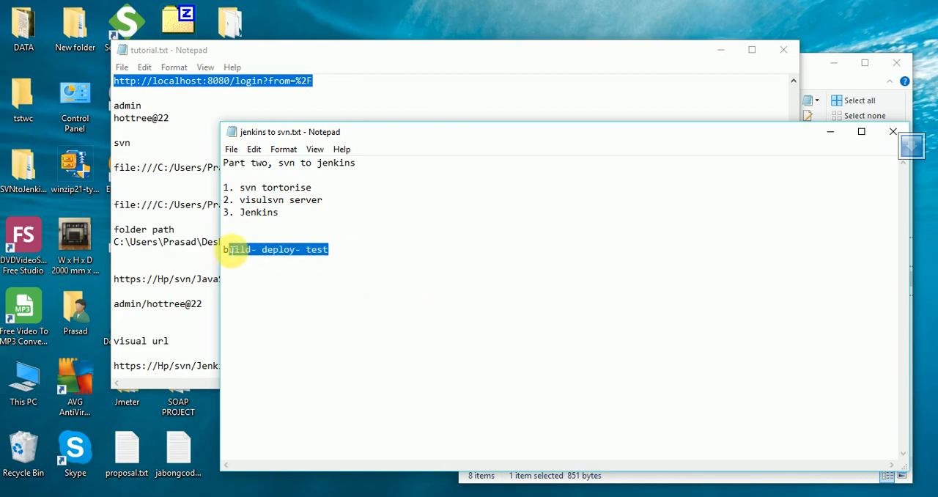
click(286, 290)
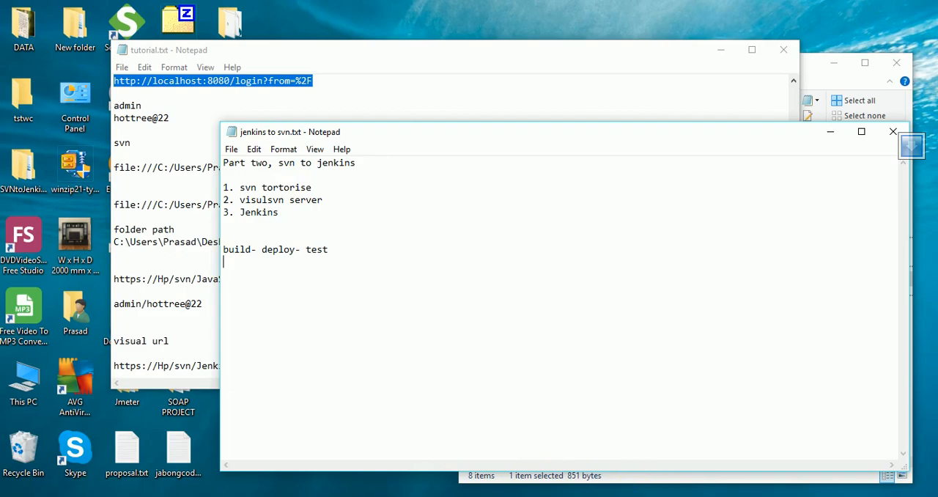
- Switch to Eclipse and review the code of the JavaTest class in JavaTest.java
click(626, 496)
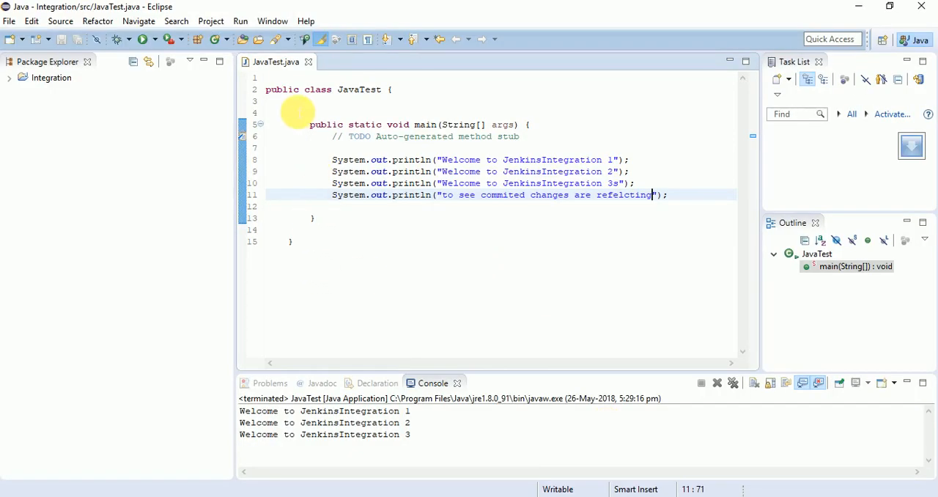
drag(301, 96, 419, 237)
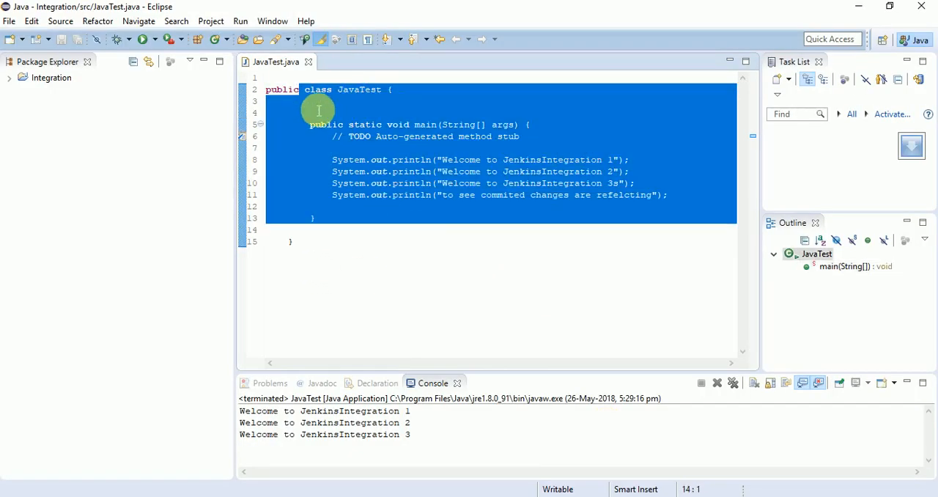
click(315, 104)
drag(315, 89, 437, 237)
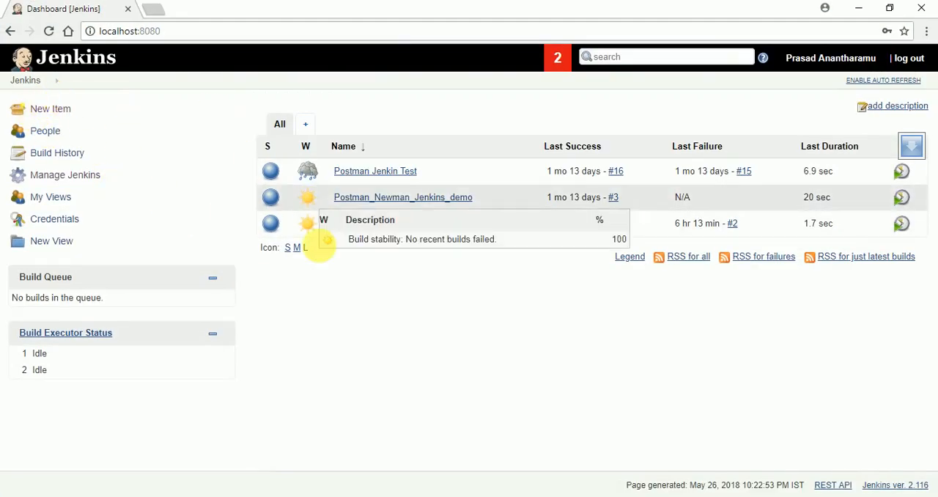
- Look at the Command Prompt and VisualSVN Server windows in turn, minimizing each to return to the Jenkins dashboard
click(586, 496)
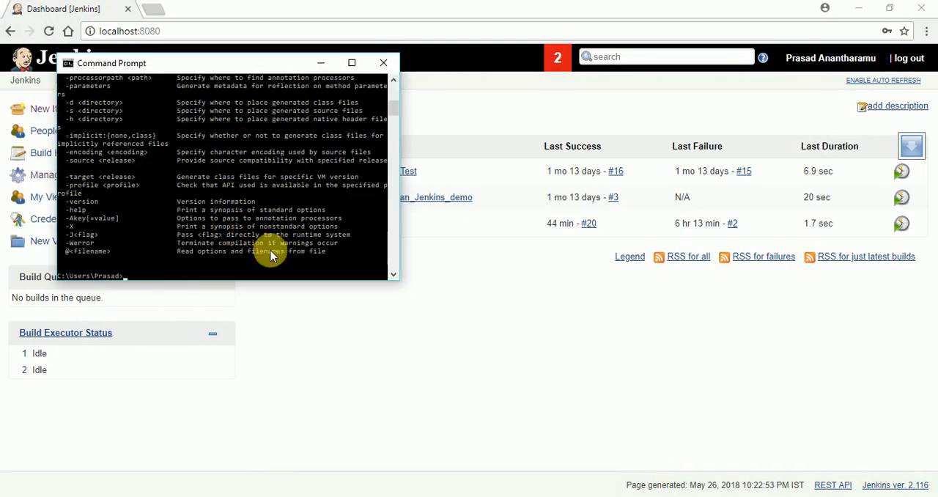
click(321, 63)
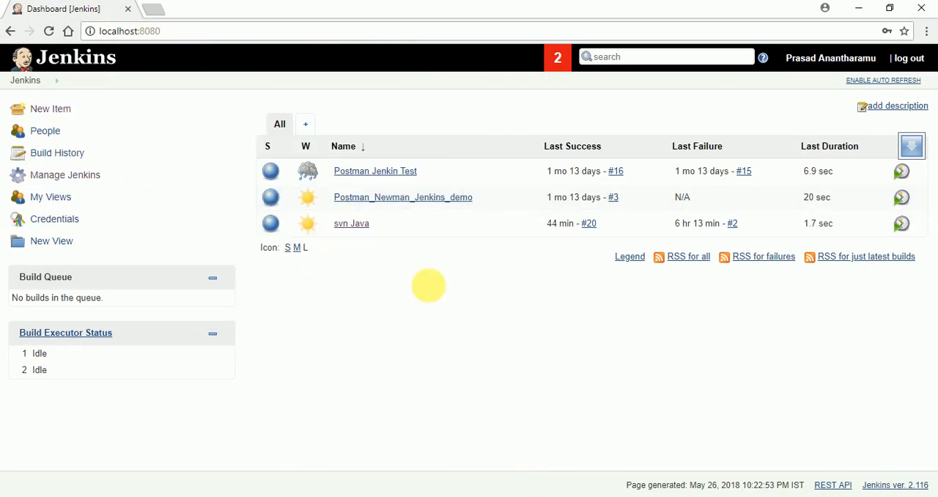
click(563, 496)
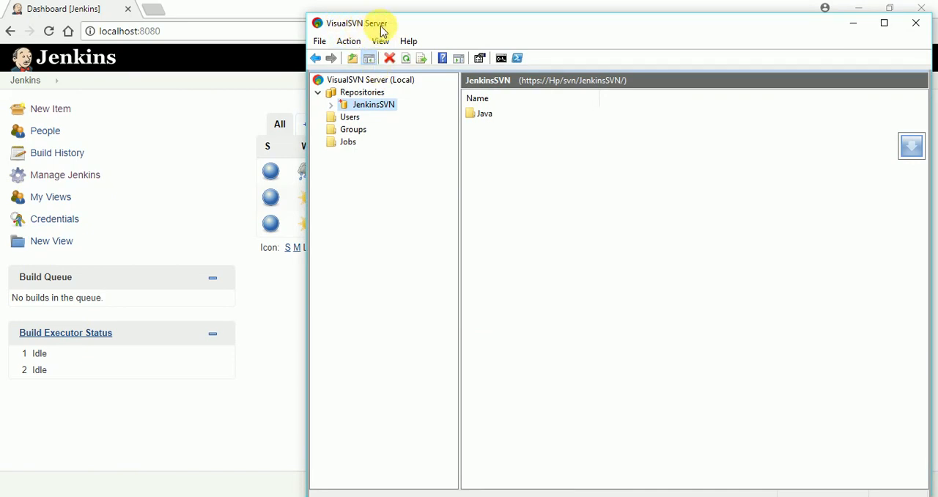
click(855, 24)
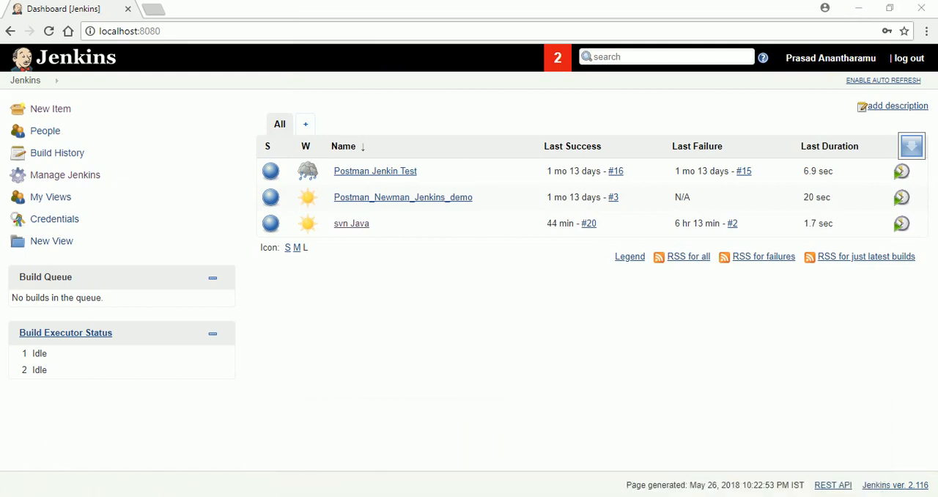
- Switch to VisualSVN Server and start a new repository under Repositories, using the Regular FSFS repository type
click(586, 495)
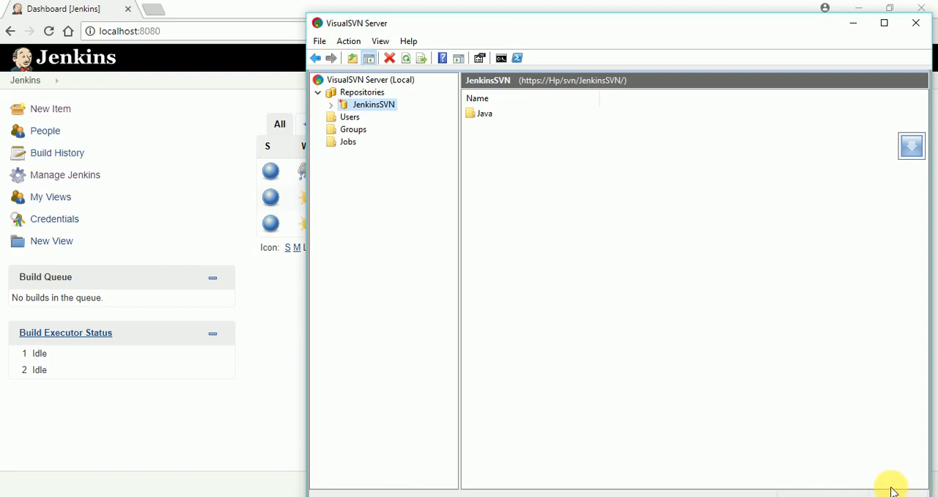
click(350, 94)
right_click(353, 99)
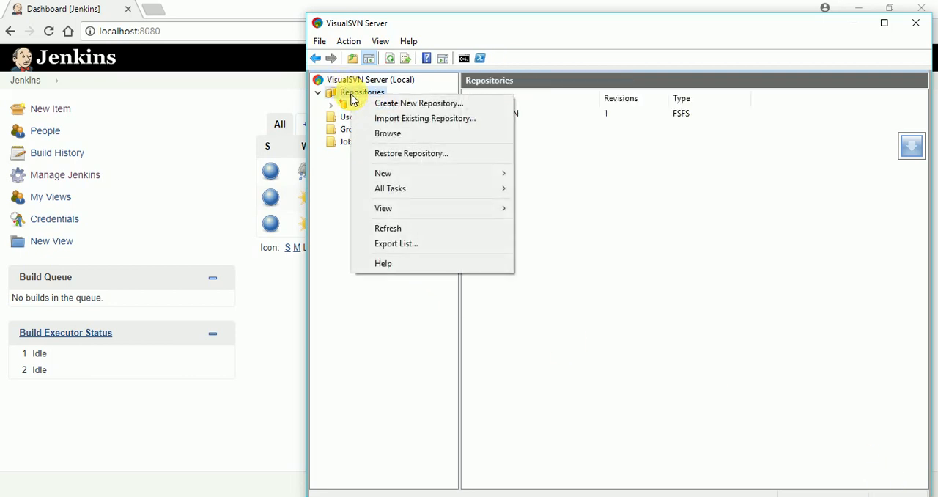
mouse_move(407, 177)
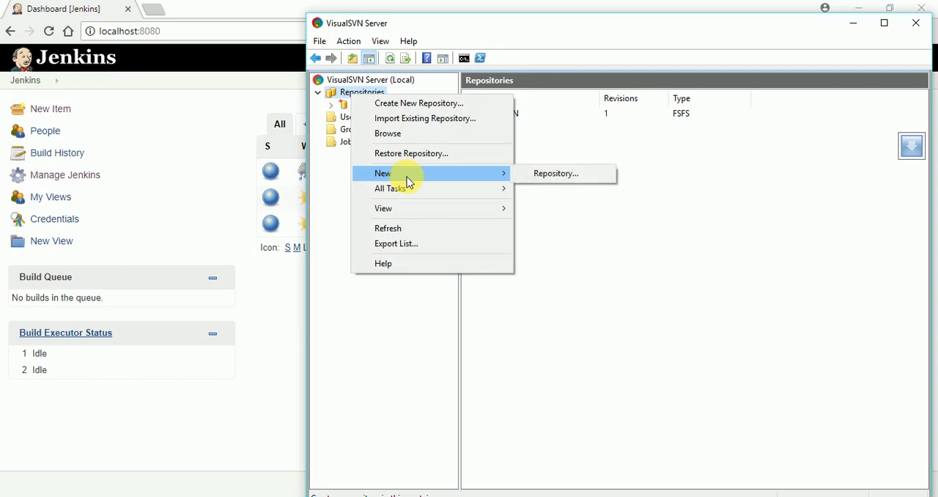
click(548, 176)
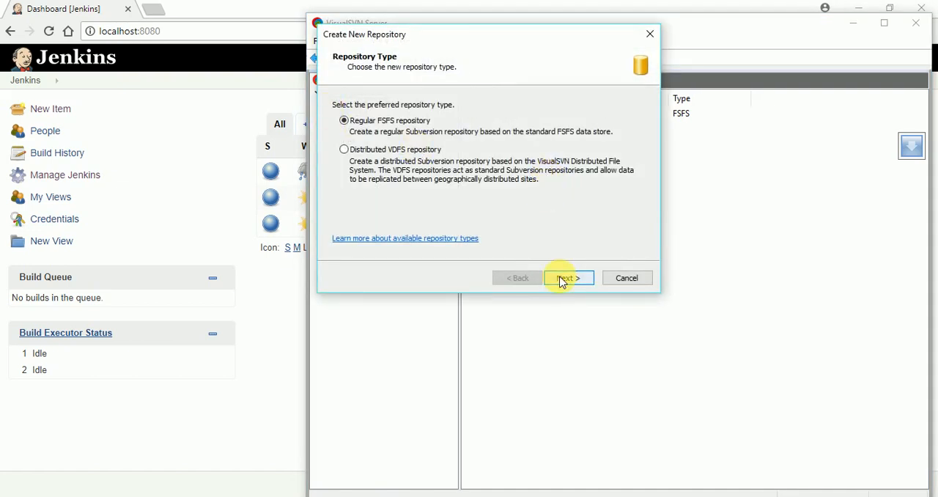
drag(457, 32, 478, 102)
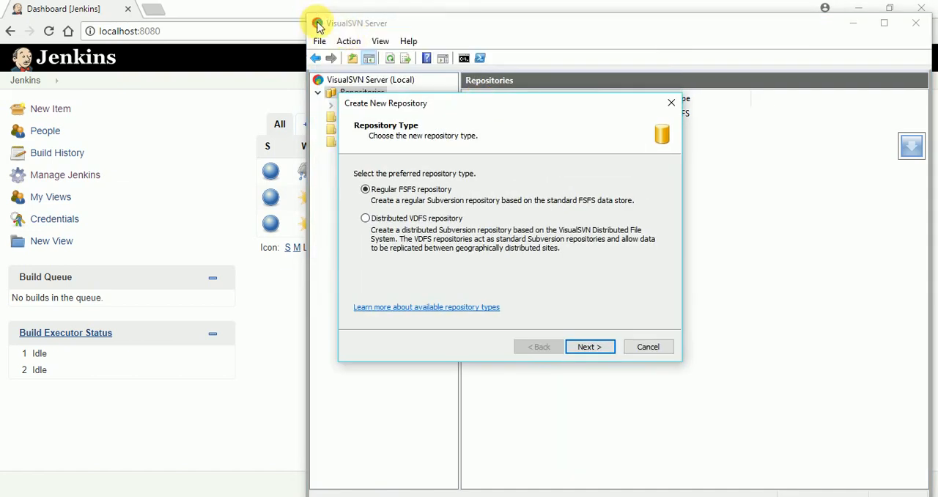
click(586, 347)
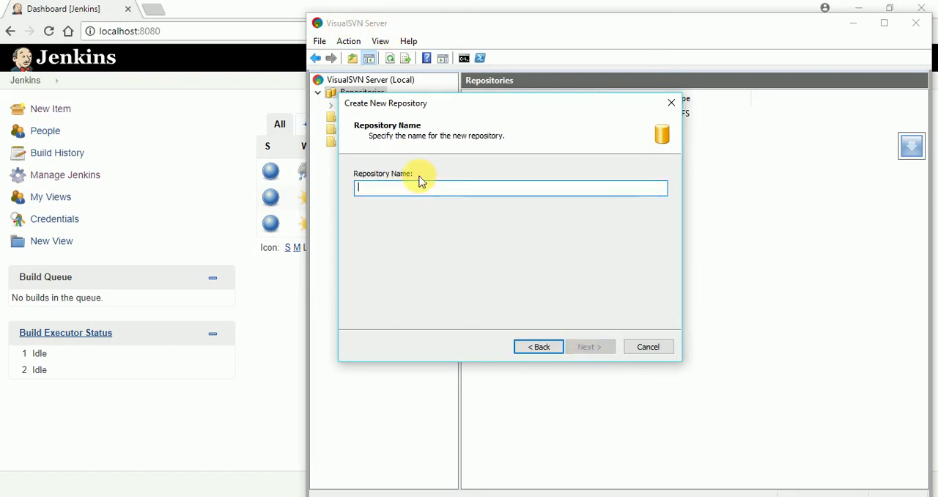
- Name the repository DemoJenkins and create it as an empty repository with Read / Write access for all Subversion users
text(De)
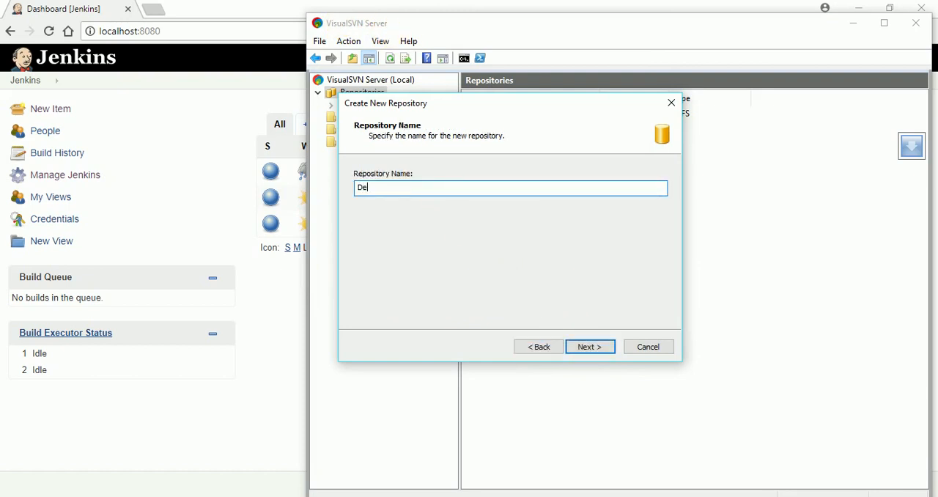
text(moJenkins)
click(589, 346)
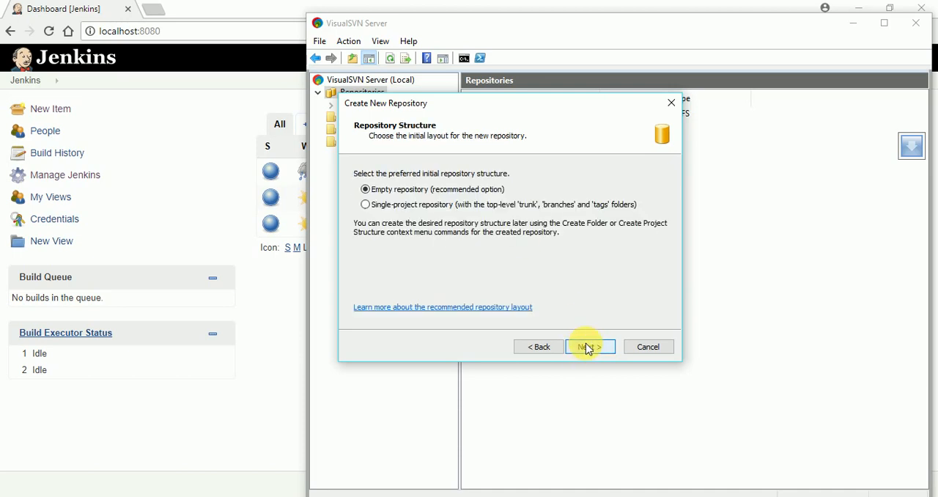
click(591, 346)
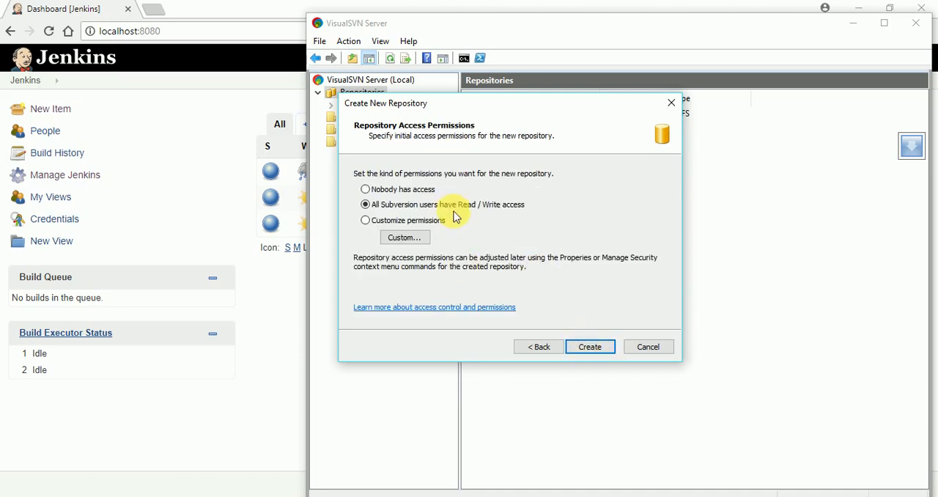
click(591, 349)
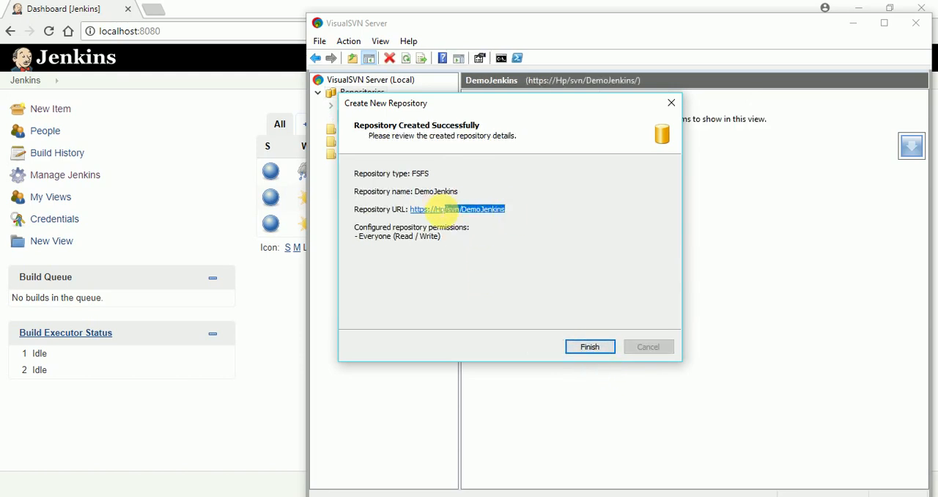
right_click(420, 212)
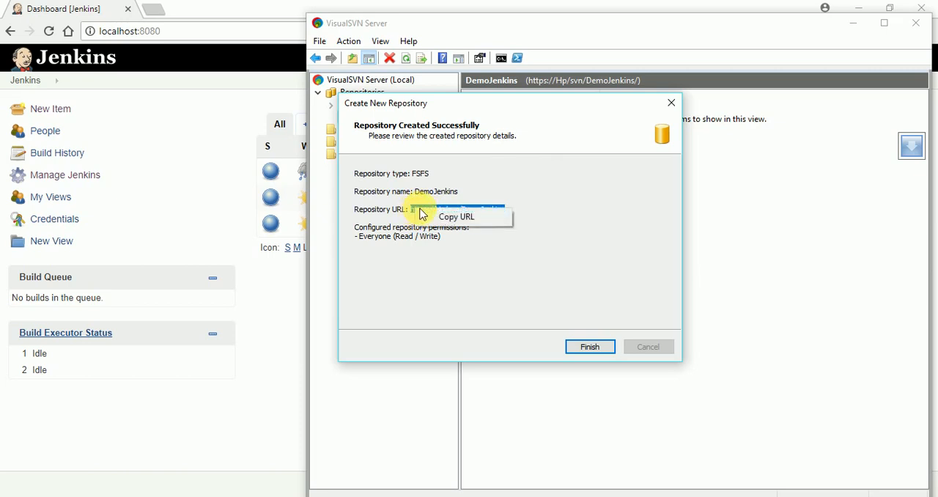
click(431, 215)
click(589, 496)
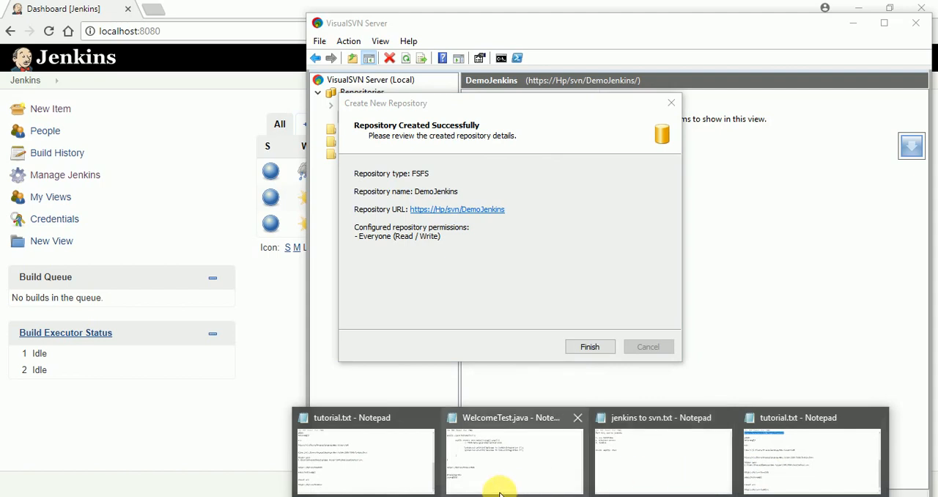
click(779, 477)
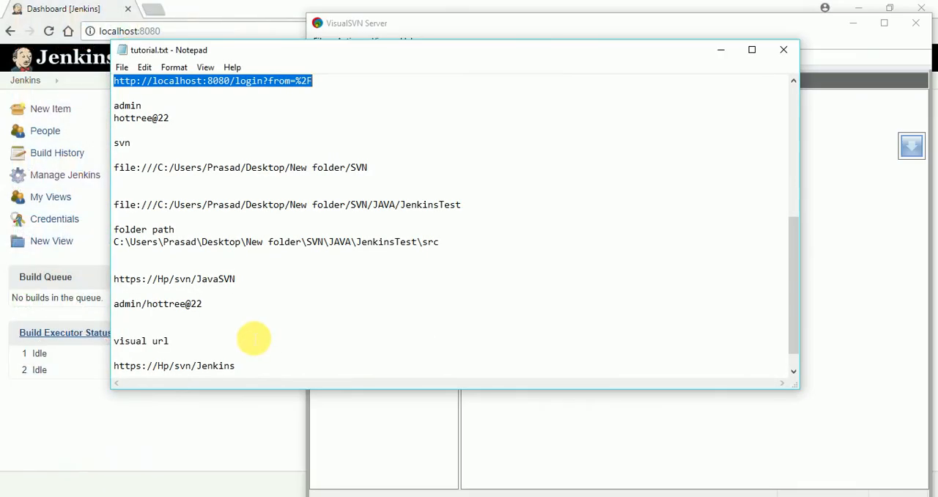
scroll(254, 337, down, 1)
double_click(253, 341)
click(261, 343)
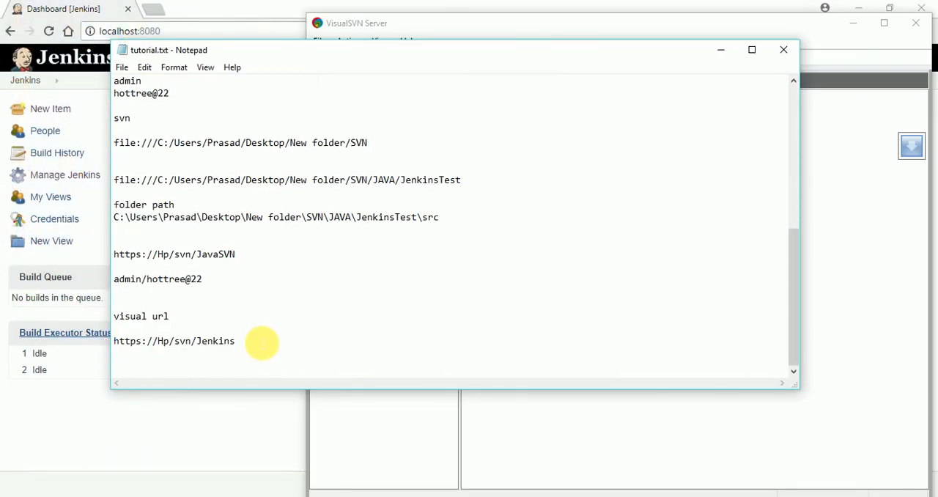
key(Return)
key(Return)
key(Return)
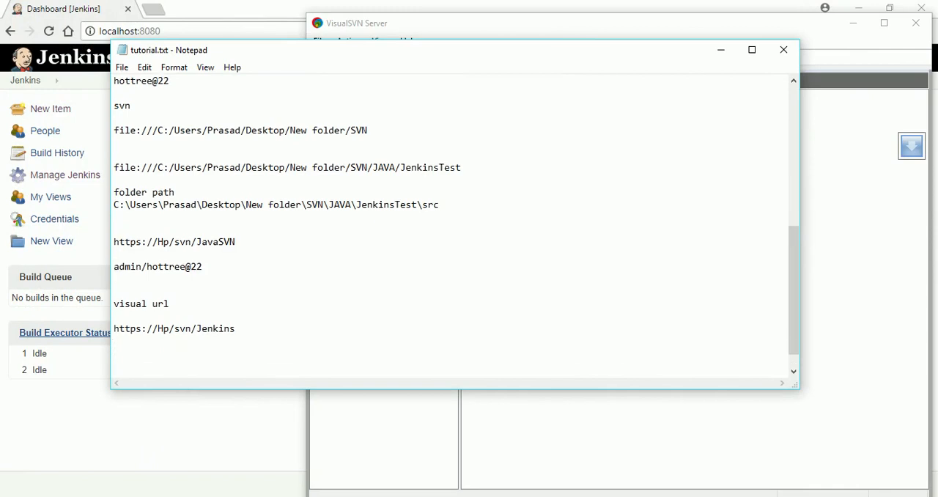
key(Return)
key(Return)
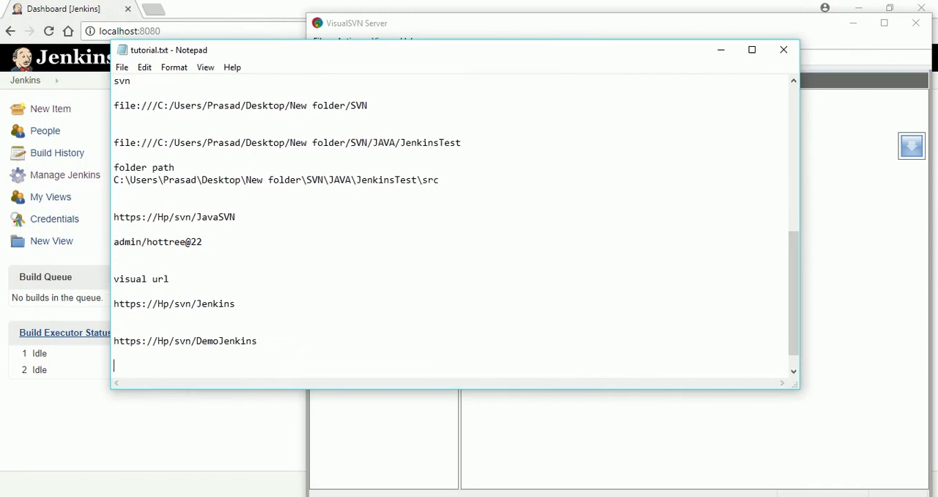
click(719, 51)
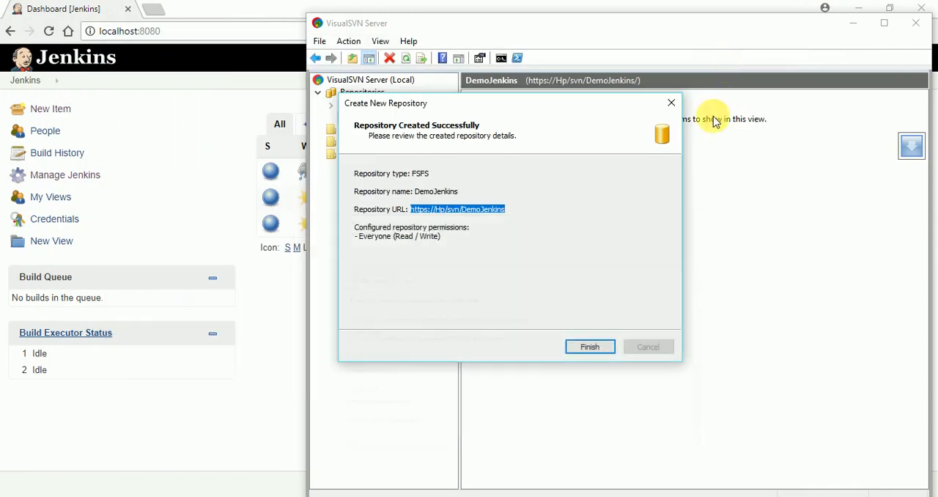
- Finish the repository wizard, then browse the DemoJenkins repository in the web browser and select its page address
click(590, 346)
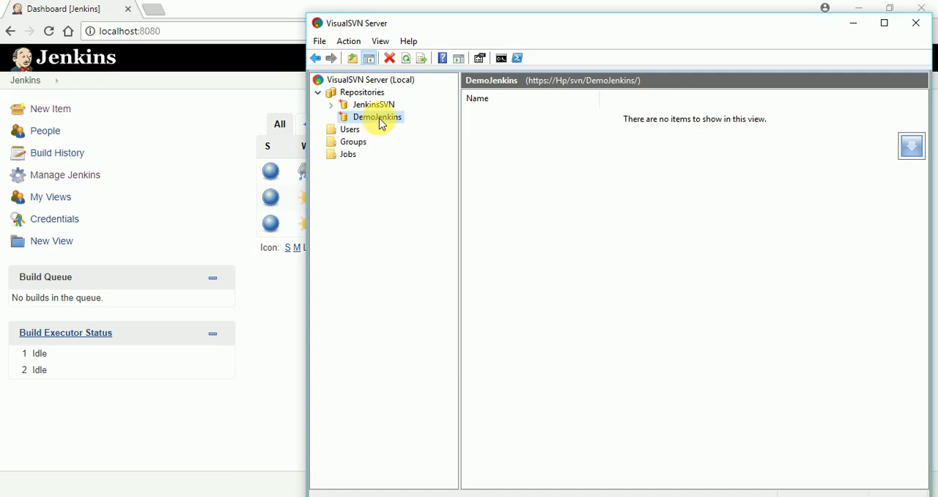
right_click(381, 123)
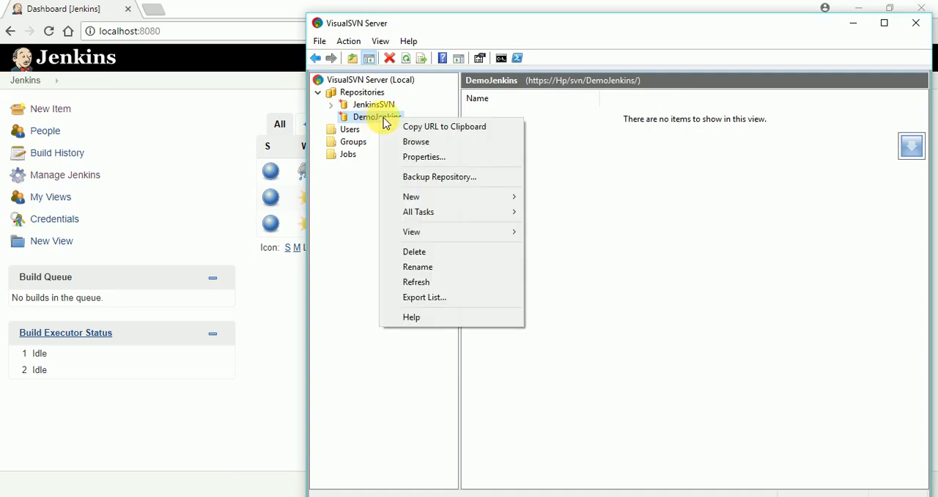
click(414, 142)
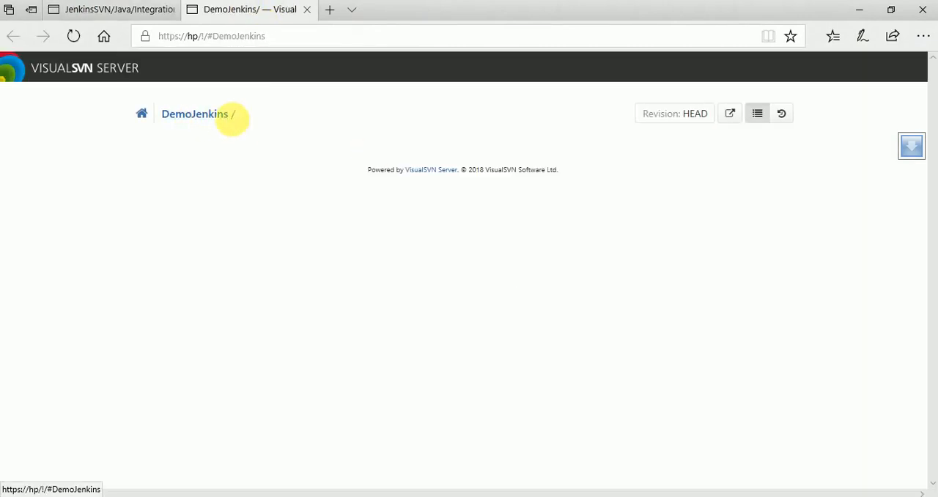
click(154, 38)
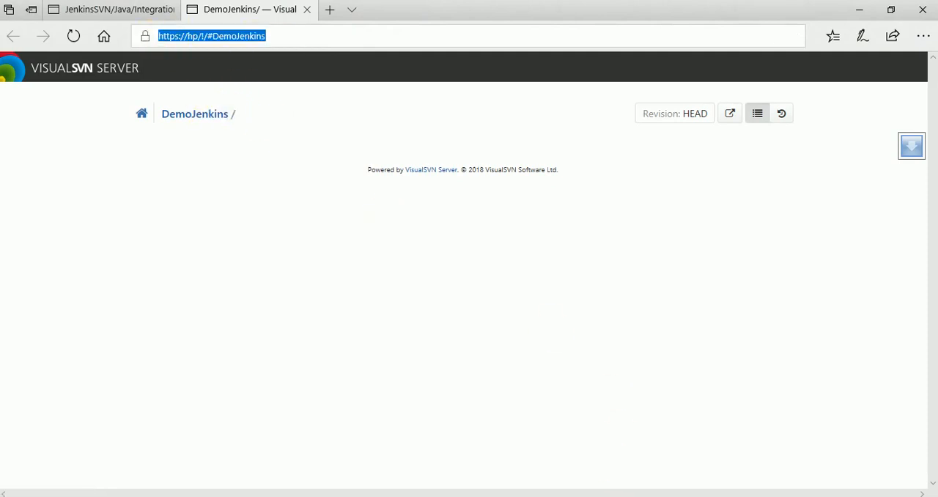
- Switch to VisualSVN Server and view the list of users
key(alt+Tab)
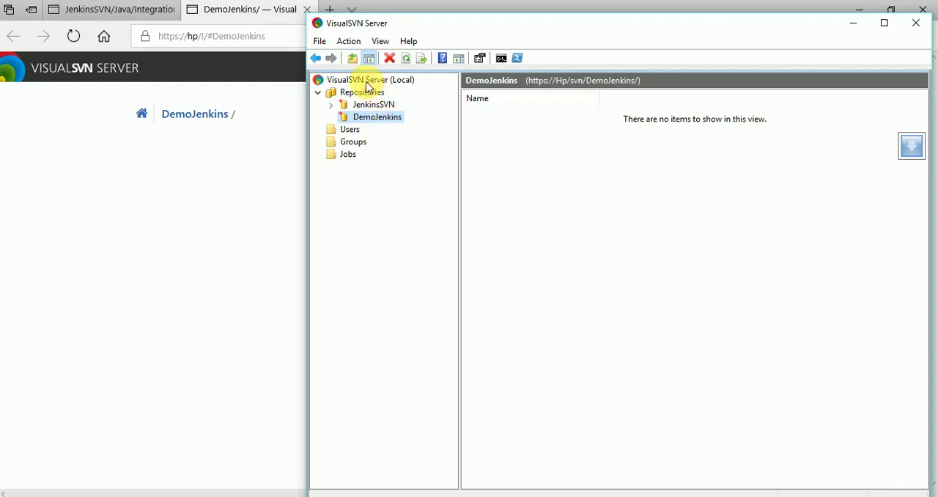
click(350, 129)
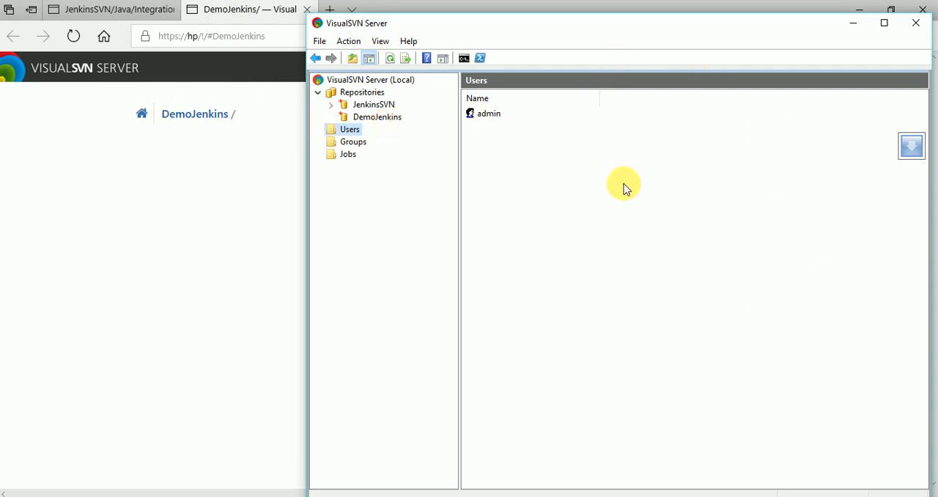
- Create a new folder named DemJava on the Windows desktop
key(super+d)
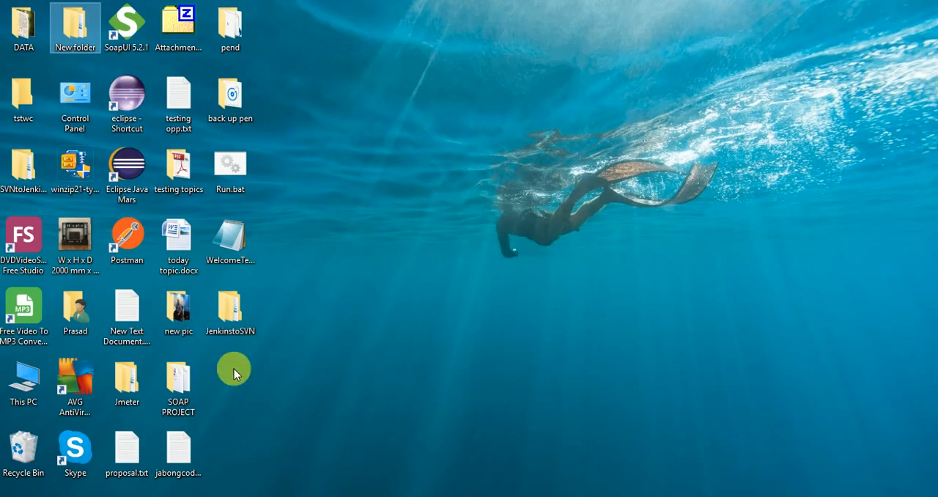
right_click(284, 400)
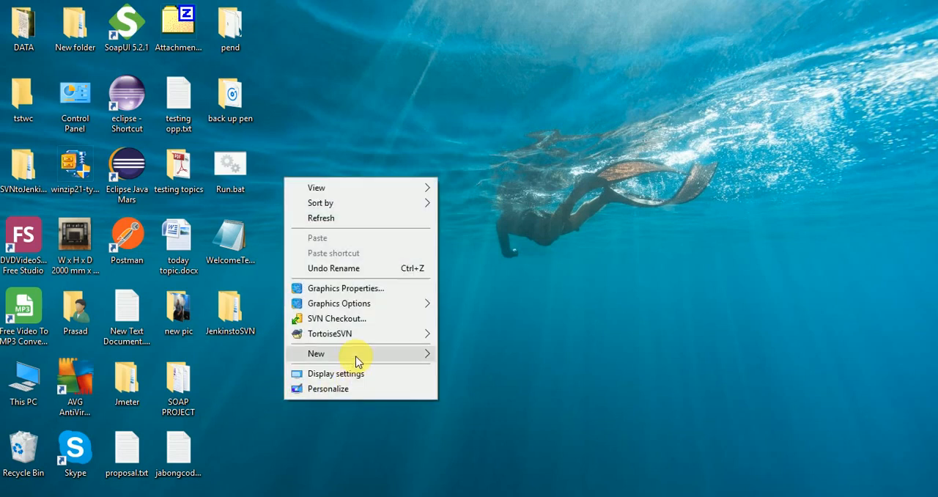
mouse_move(357, 355)
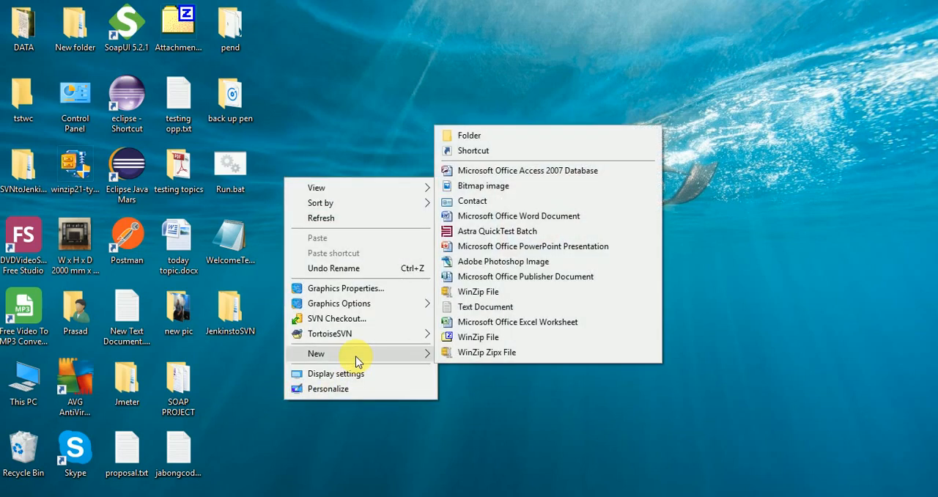
click(496, 140)
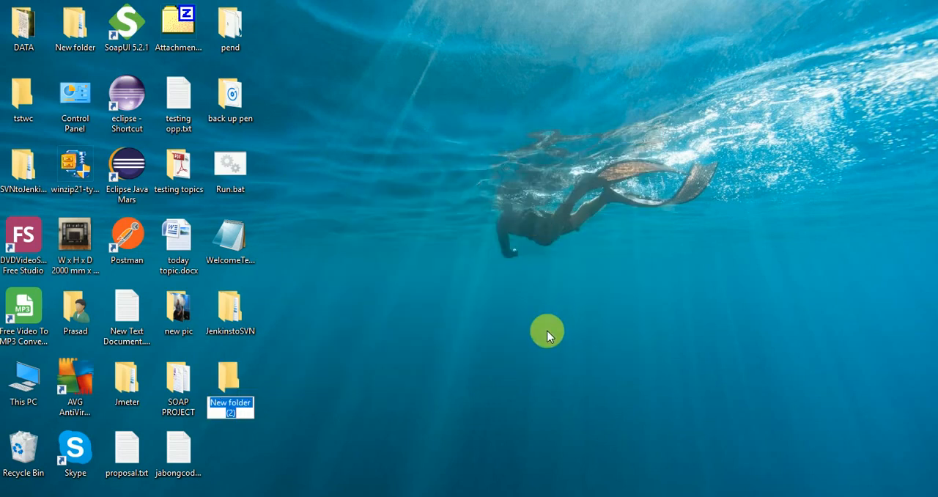
key(BackSpace)
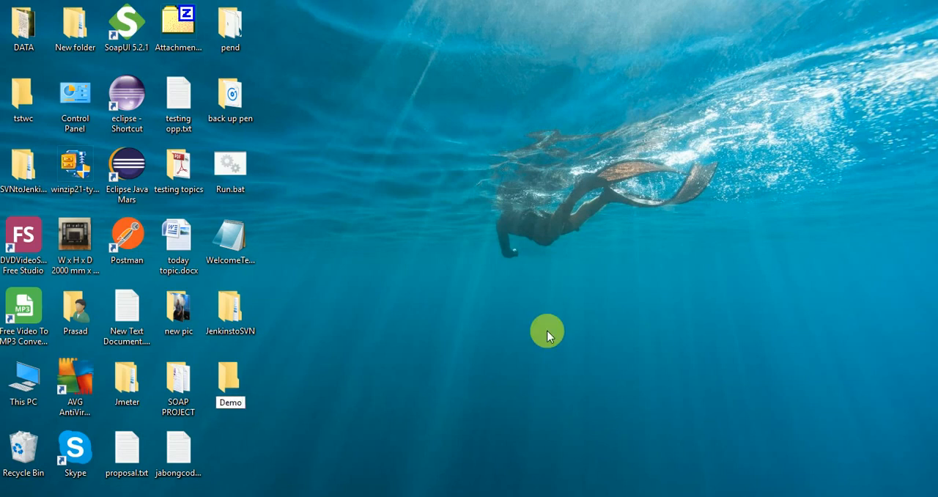
text(DemJen)
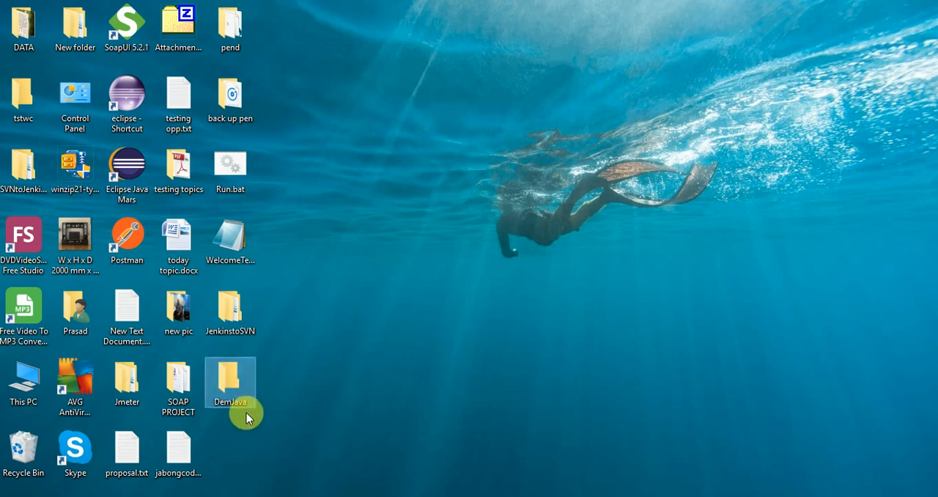
right_click(247, 392)
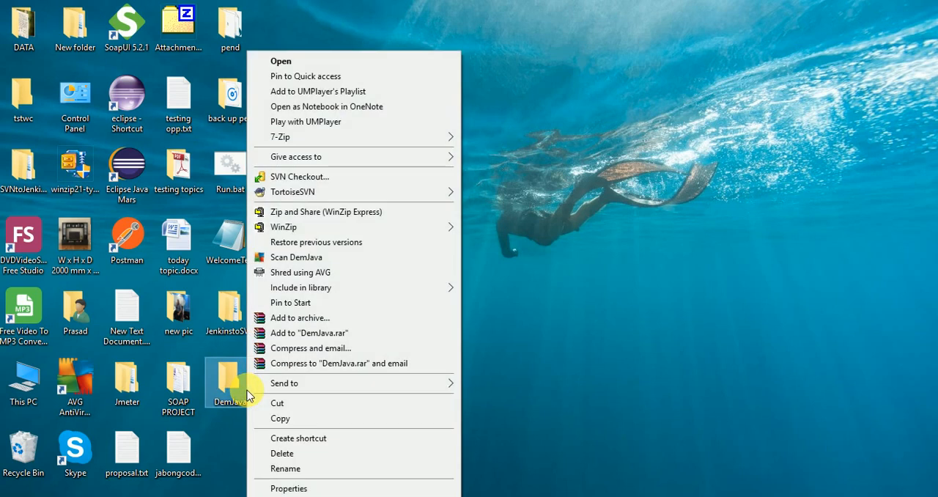
click(326, 180)
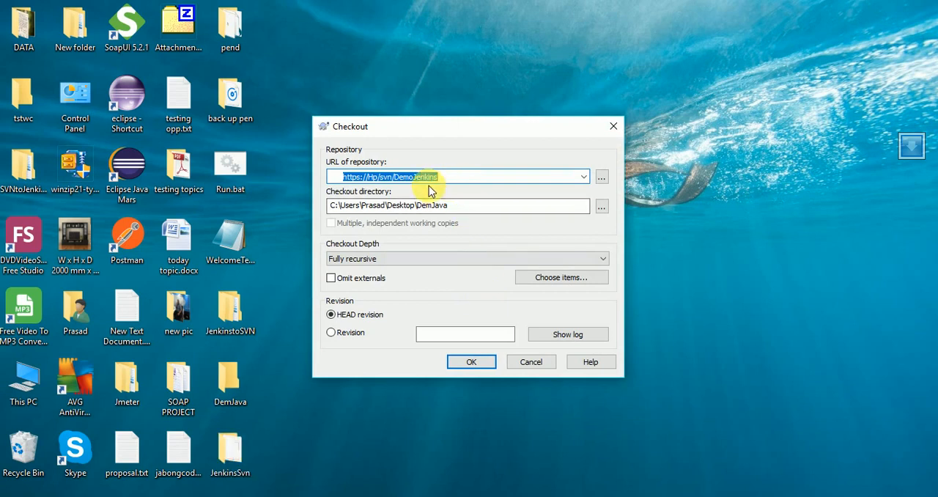
click(569, 493)
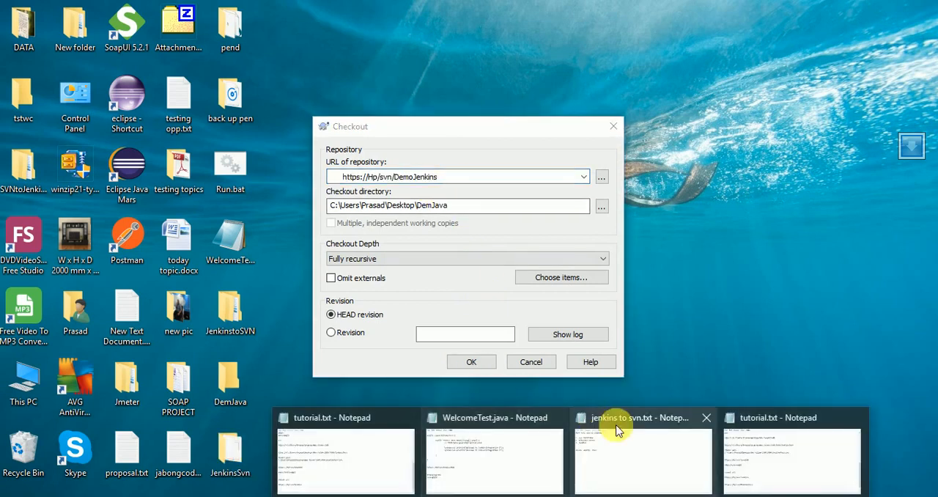
click(789, 450)
drag(264, 341, 229, 354)
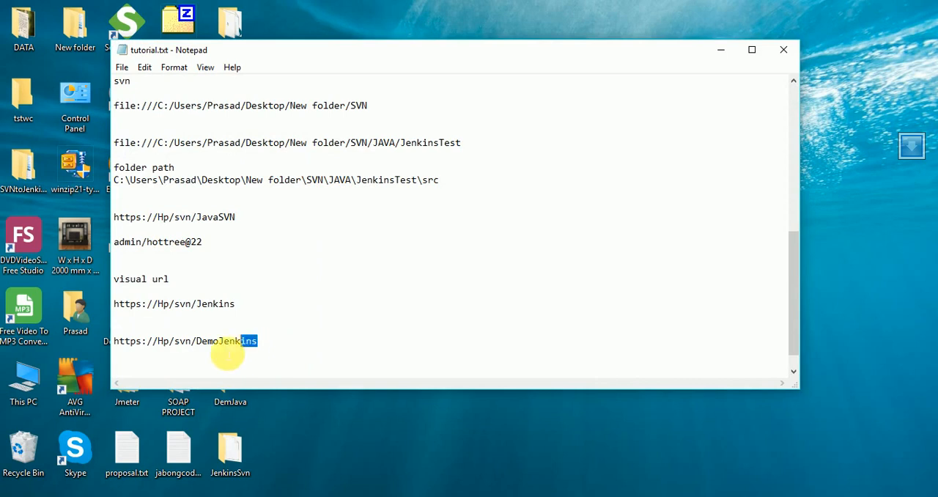
double_click(121, 342)
right_click(126, 342)
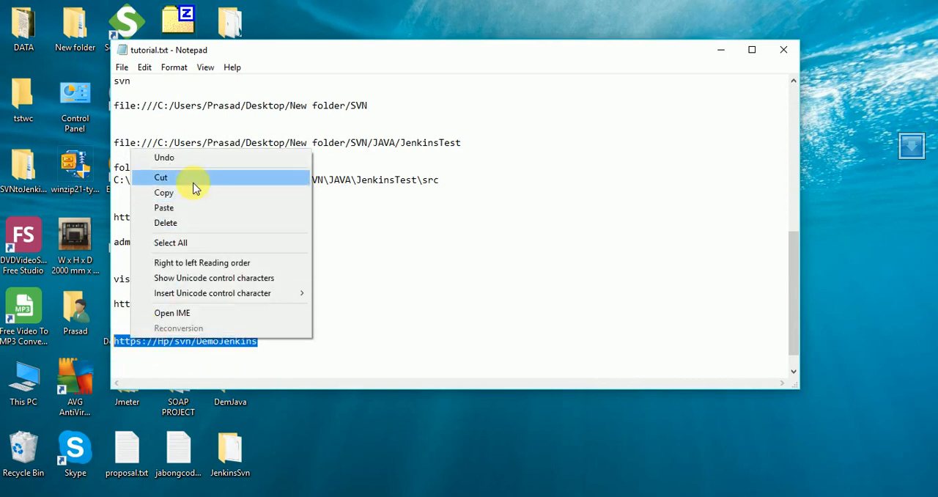
click(164, 192)
click(721, 49)
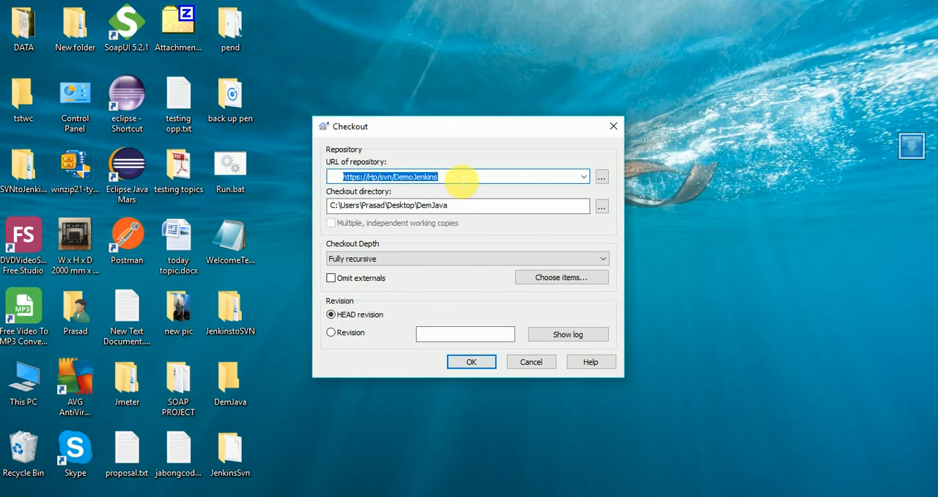
click(462, 183)
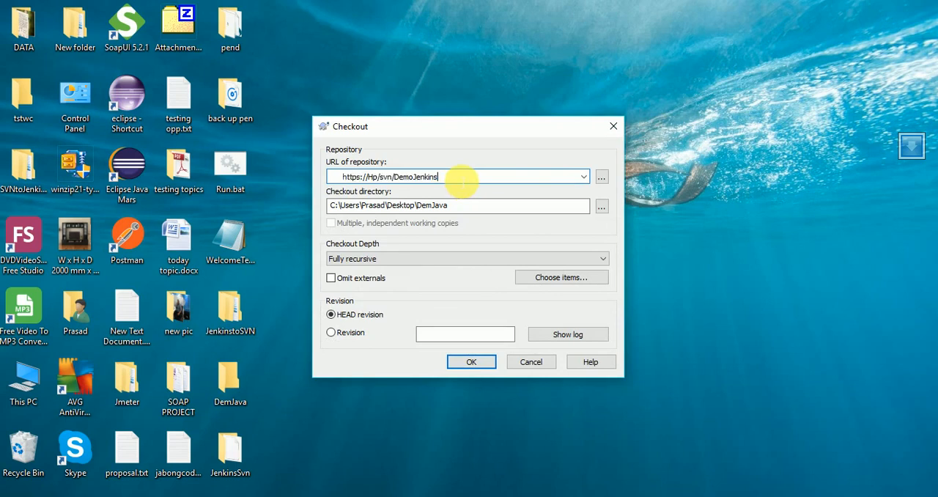
click(474, 364)
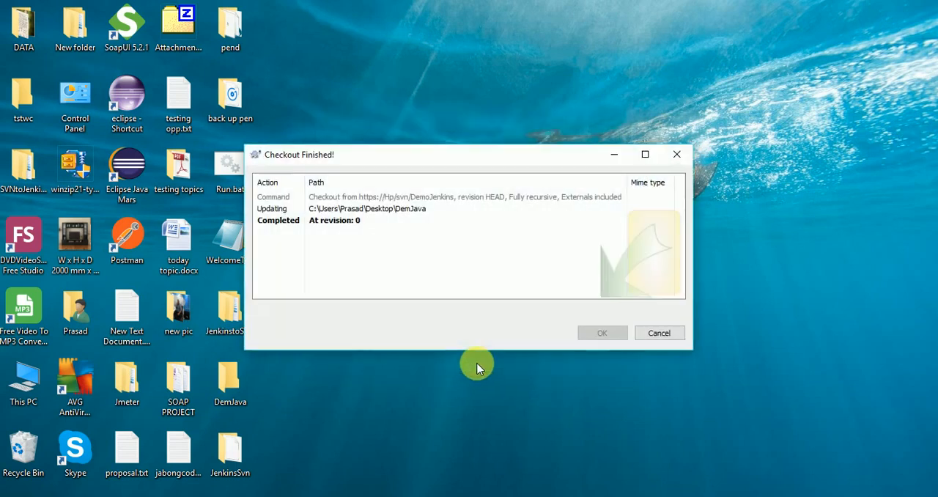
click(594, 333)
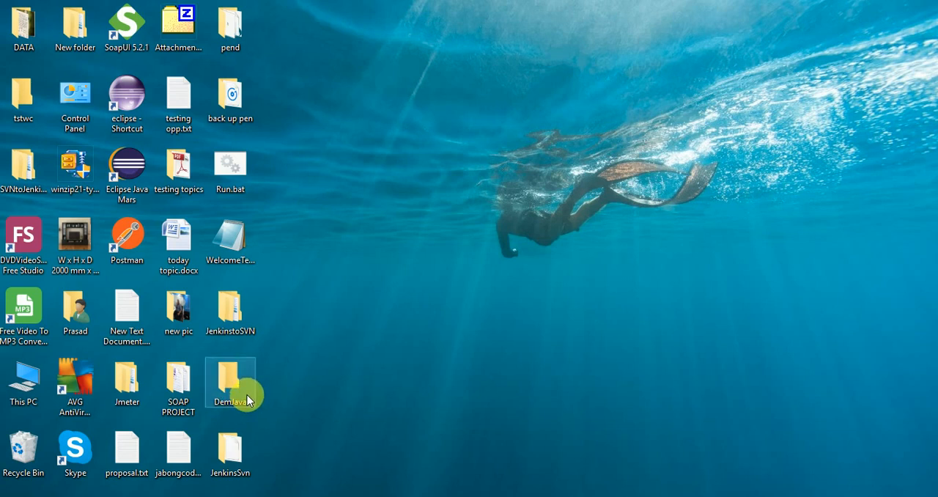
click(632, 496)
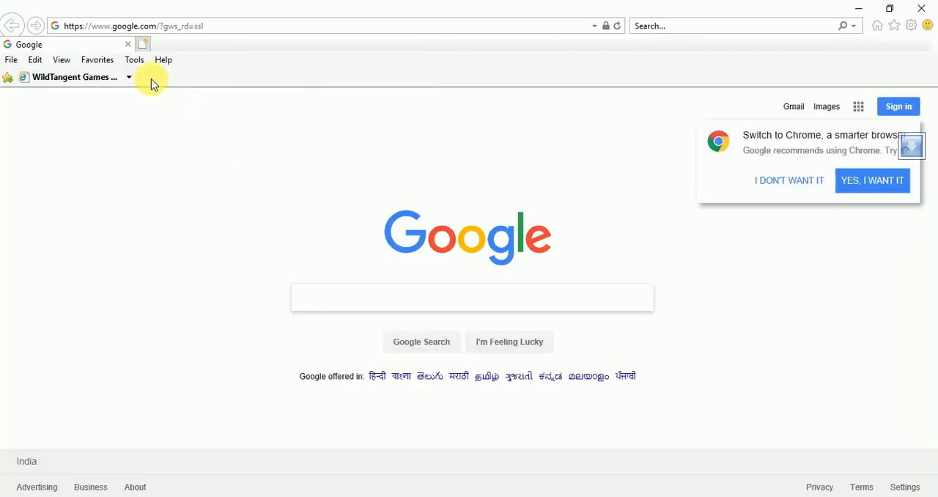
click(922, 9)
click(317, 496)
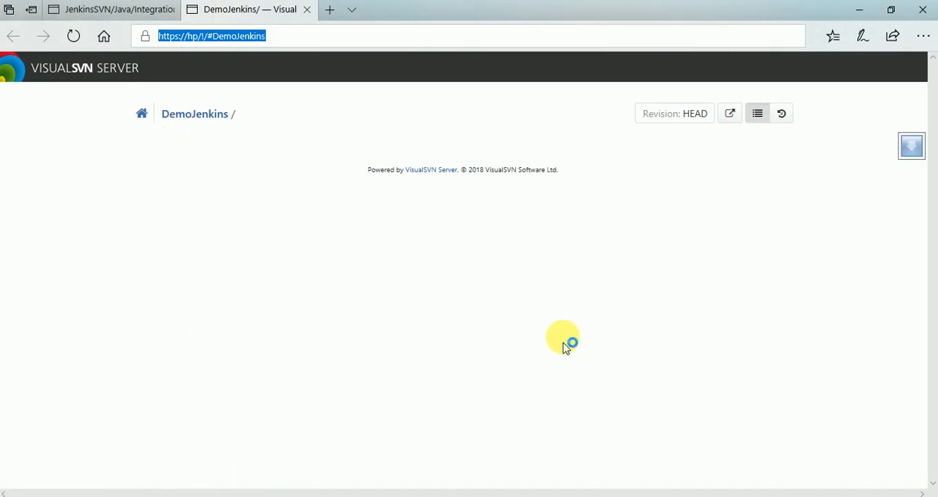
- Switch to Eclipse and copy the entire JavaTest class code from JavaTest.java
click(455, 496)
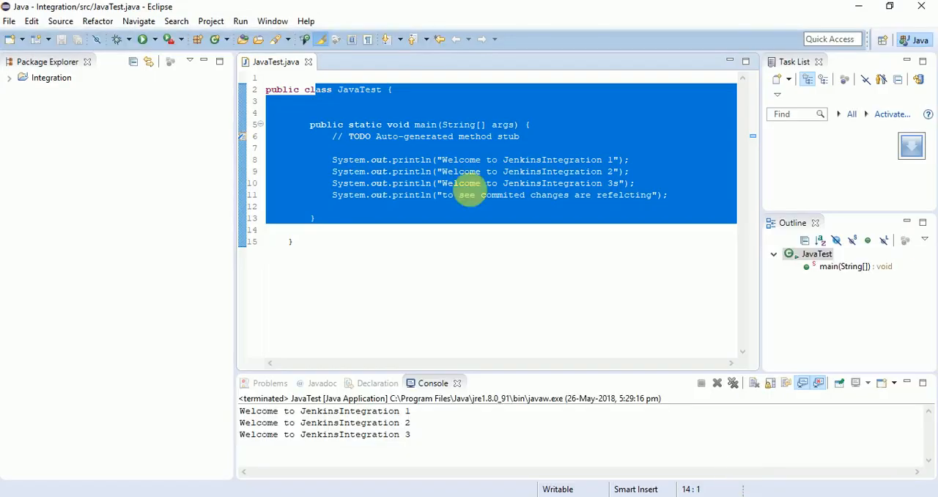
click(396, 251)
drag(343, 272, 258, 88)
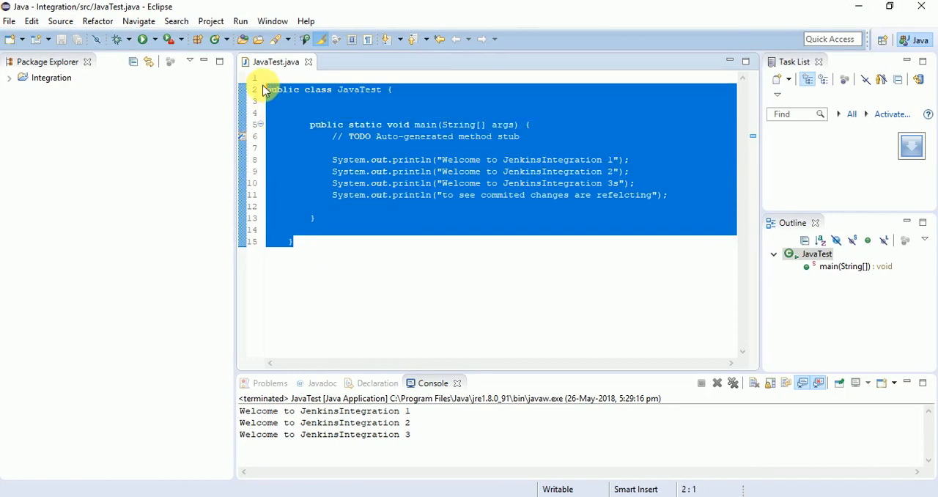
right_click(361, 134)
click(410, 199)
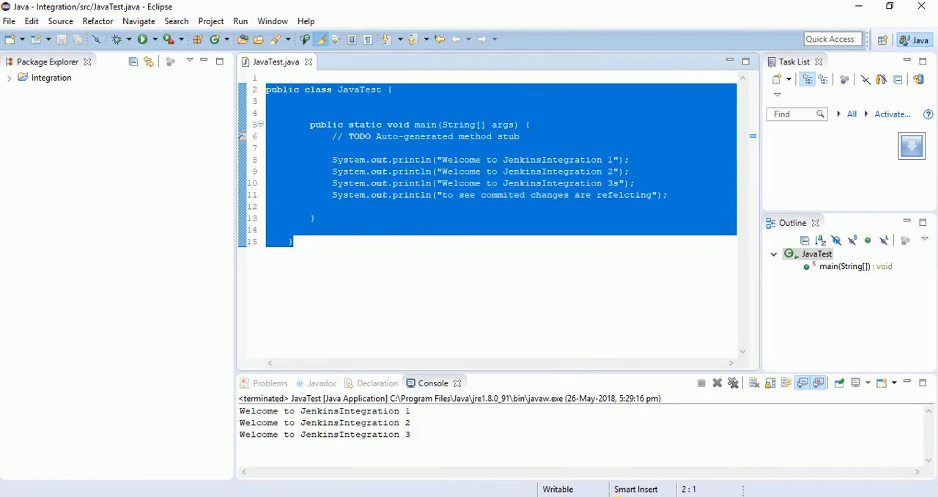
mouse_move(482, 426)
click(807, 477)
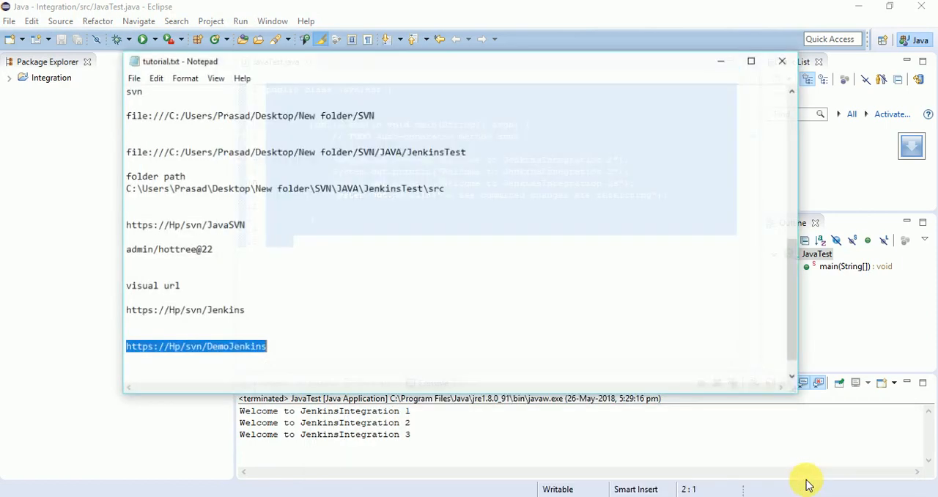
click(286, 347)
key(Return)
key(Return)
key(Return)
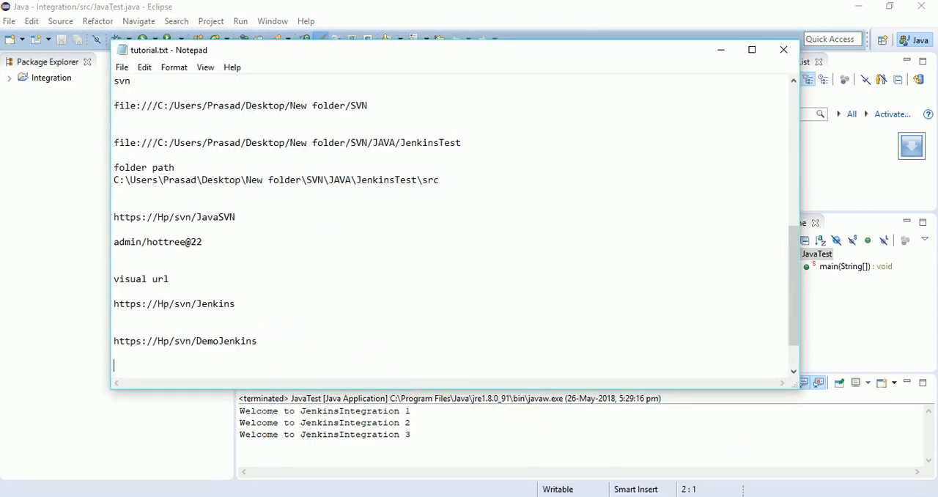
key(ctrl+v)
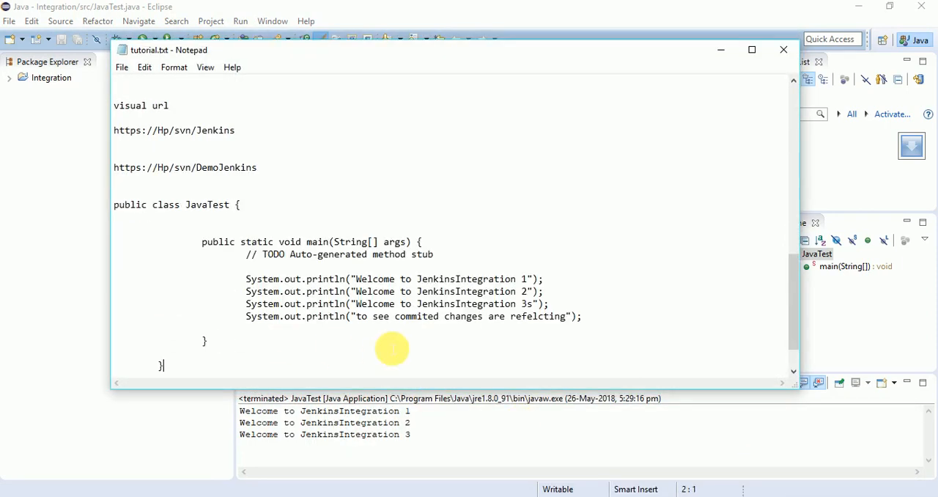
click(722, 49)
- Switch the Eclipse workspace to the DemJava folder on the desktop
click(11, 22)
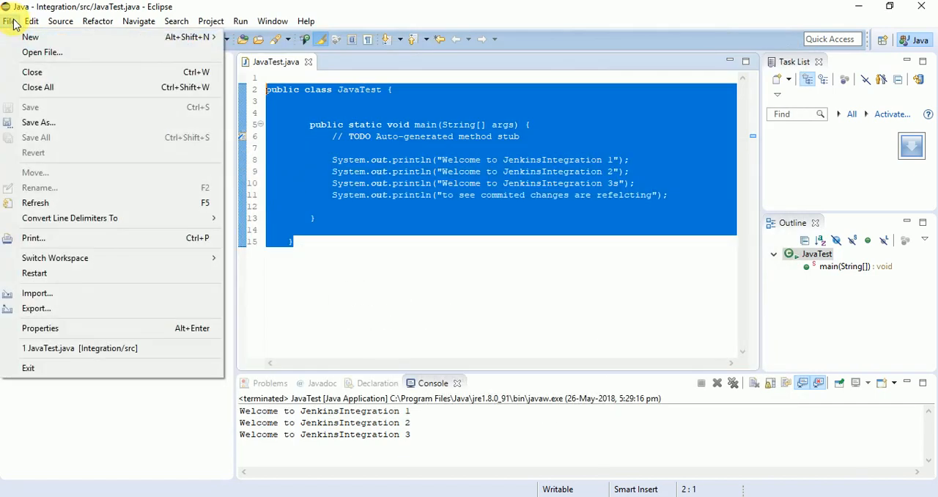
mouse_move(49, 258)
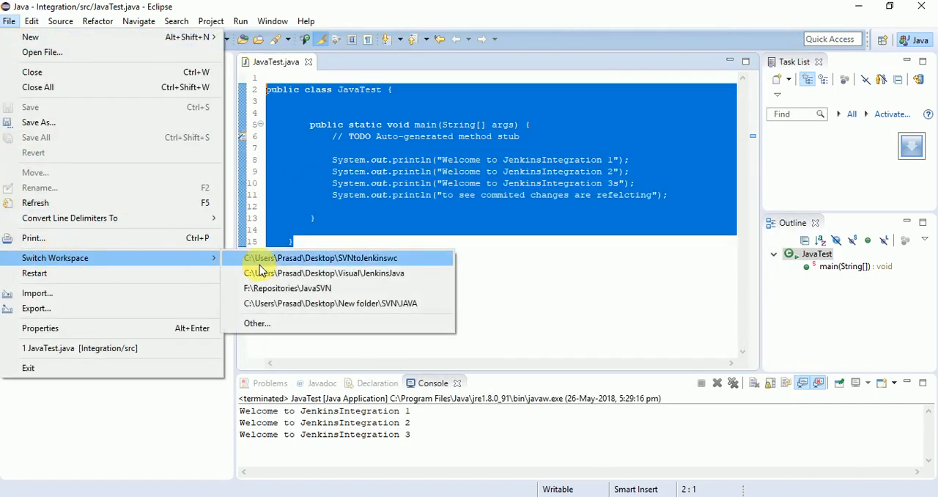
click(266, 328)
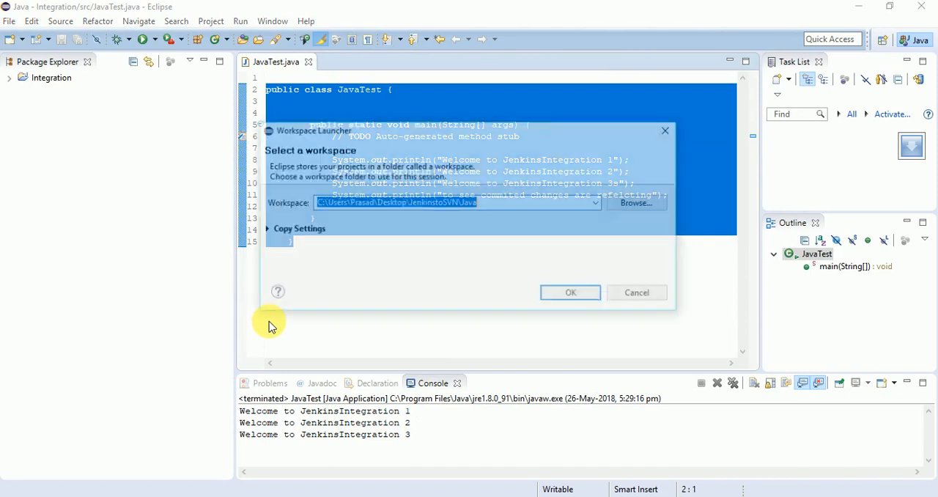
click(629, 207)
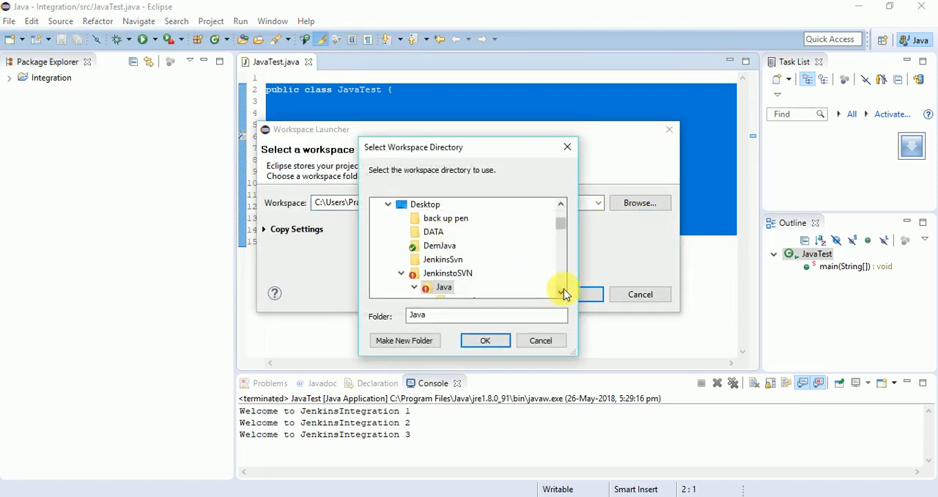
click(562, 292)
click(562, 292)
click(561, 292)
click(561, 292)
click(562, 292)
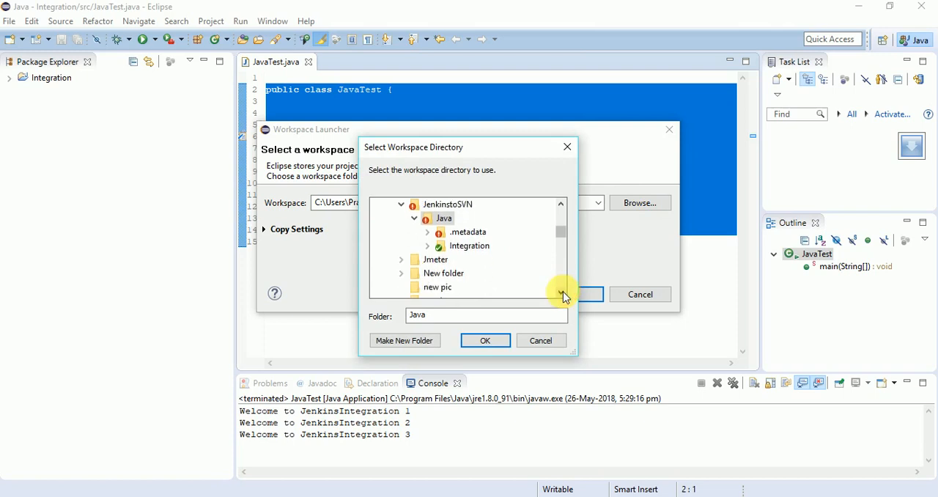
click(561, 292)
click(562, 292)
click(562, 292)
click(562, 292)
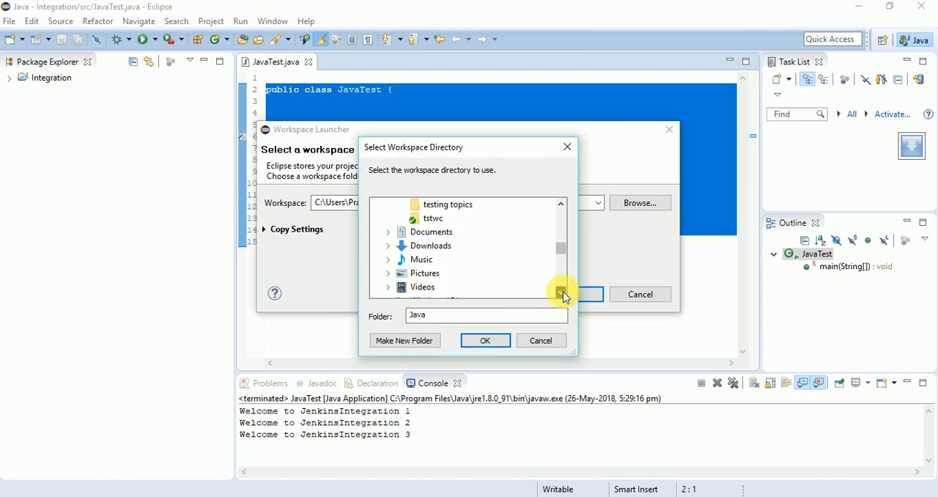
click(561, 292)
click(561, 292)
click(561, 292)
click(562, 292)
click(561, 292)
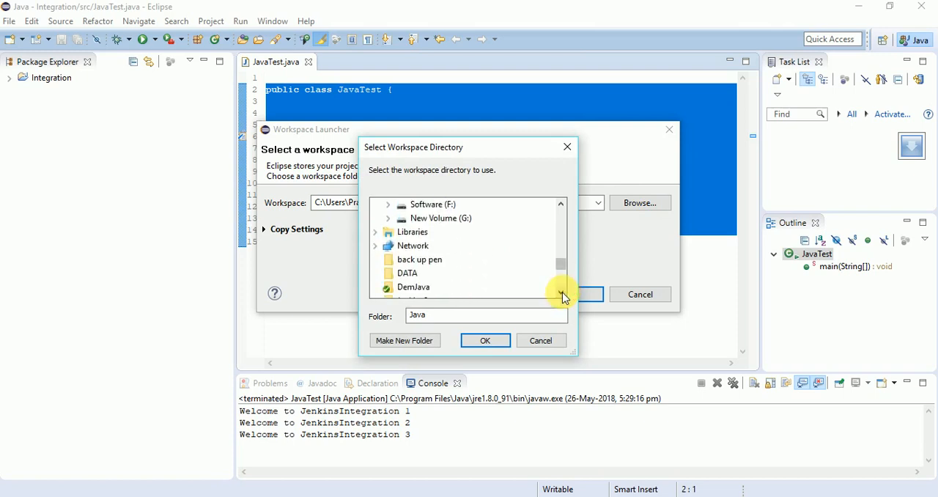
click(562, 292)
click(562, 292)
click(562, 292)
click(427, 252)
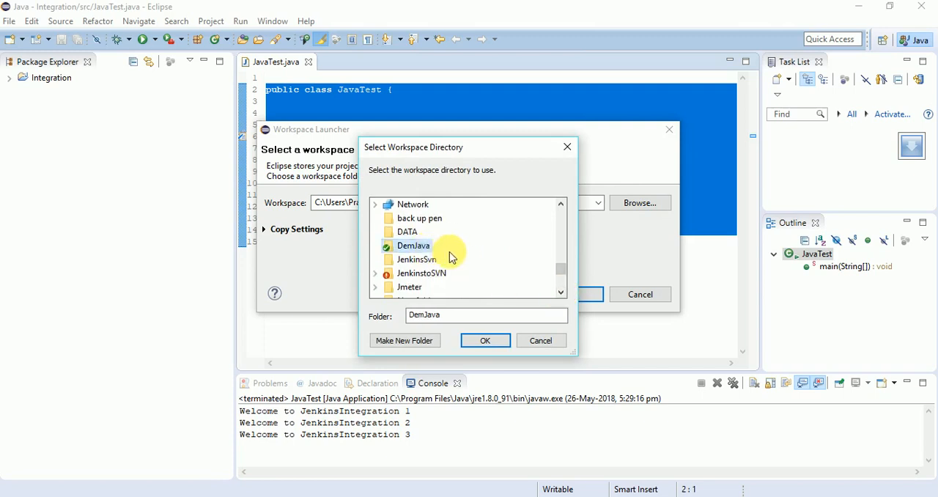
click(486, 341)
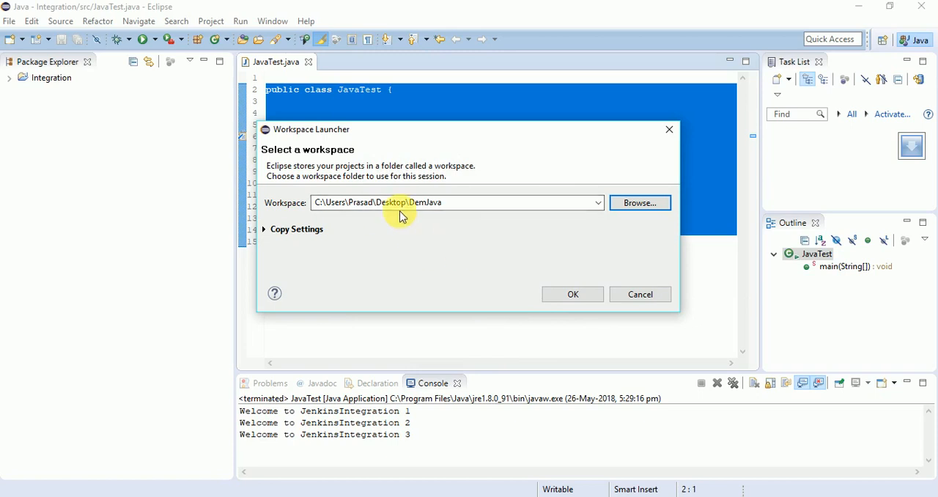
click(595, 293)
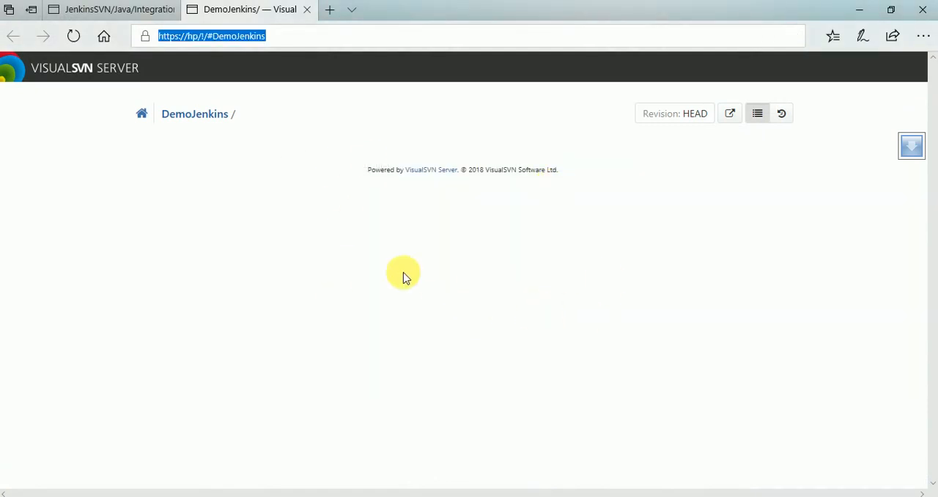
click(648, 496)
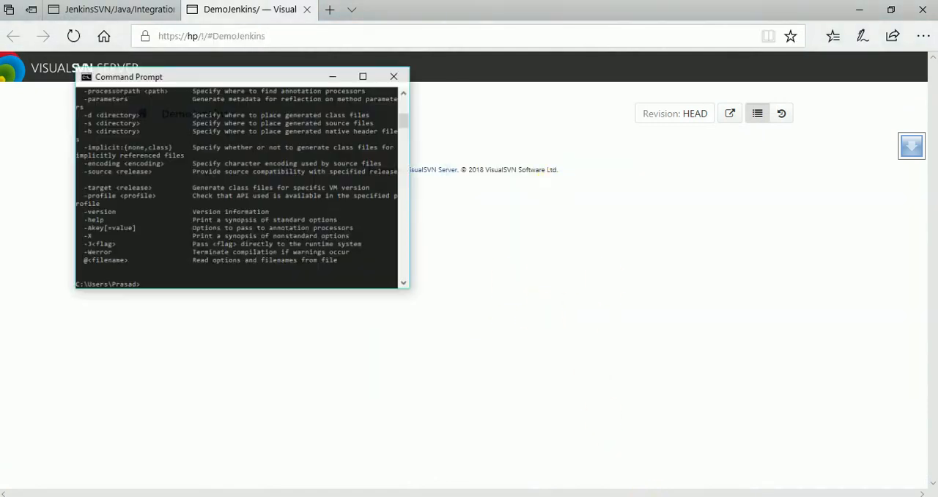
click(323, 66)
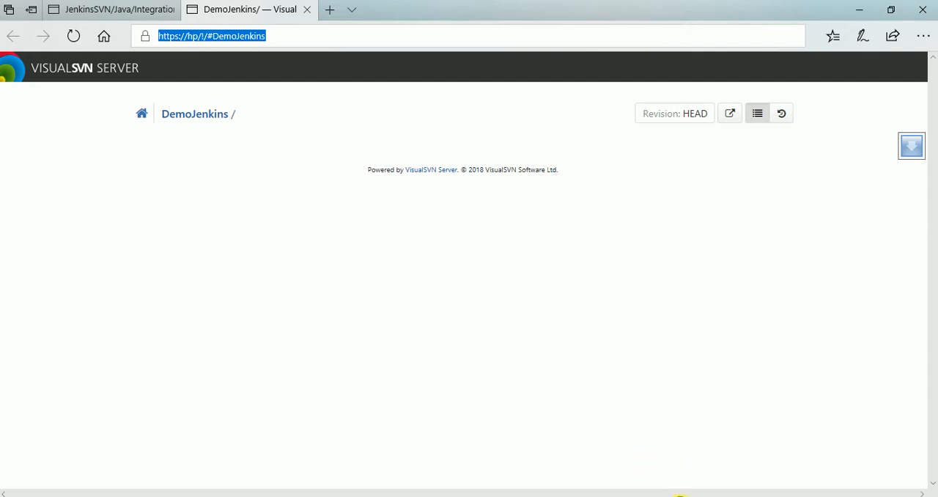
click(678, 496)
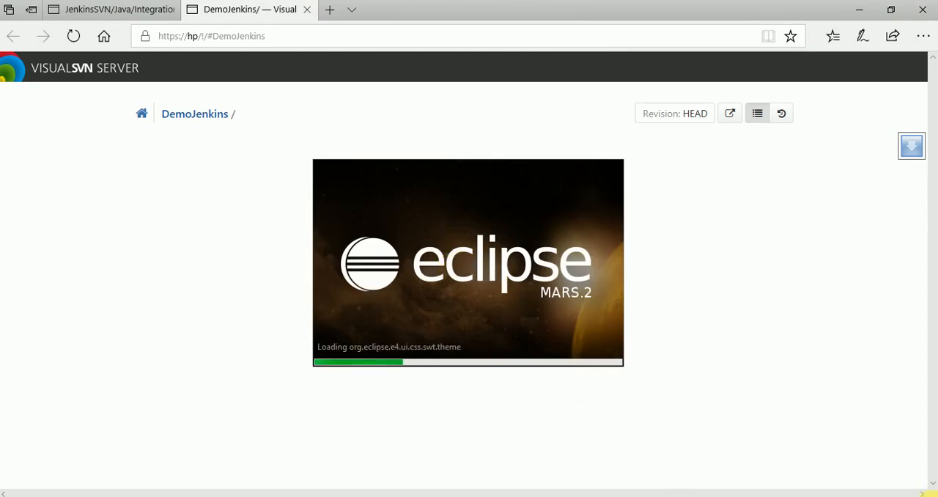
click(936, 496)
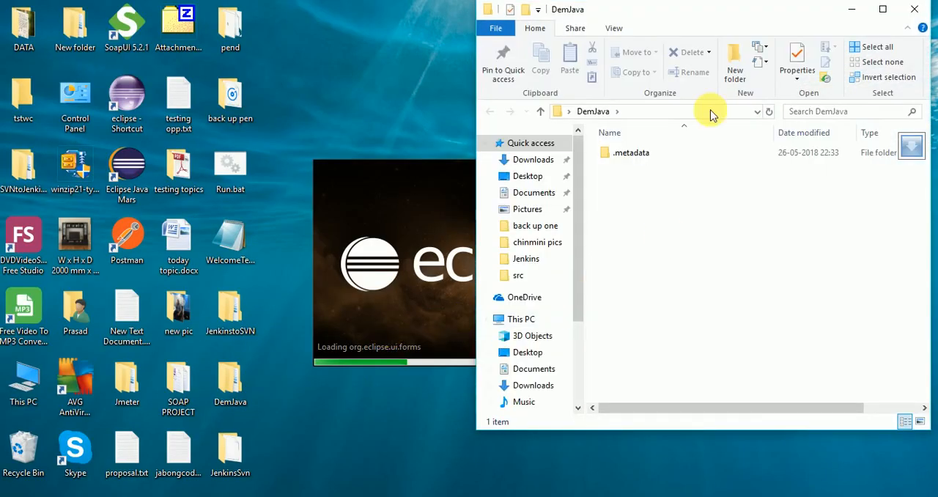
drag(713, 9, 372, 32)
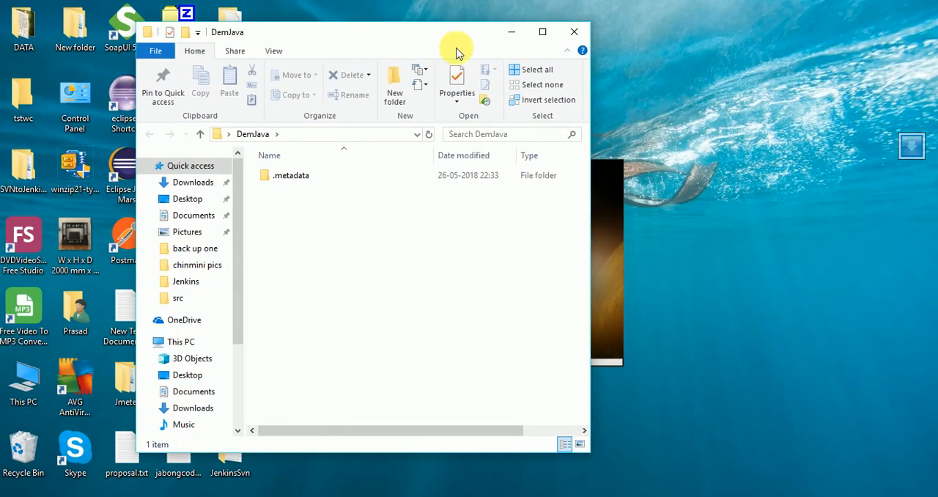
click(515, 34)
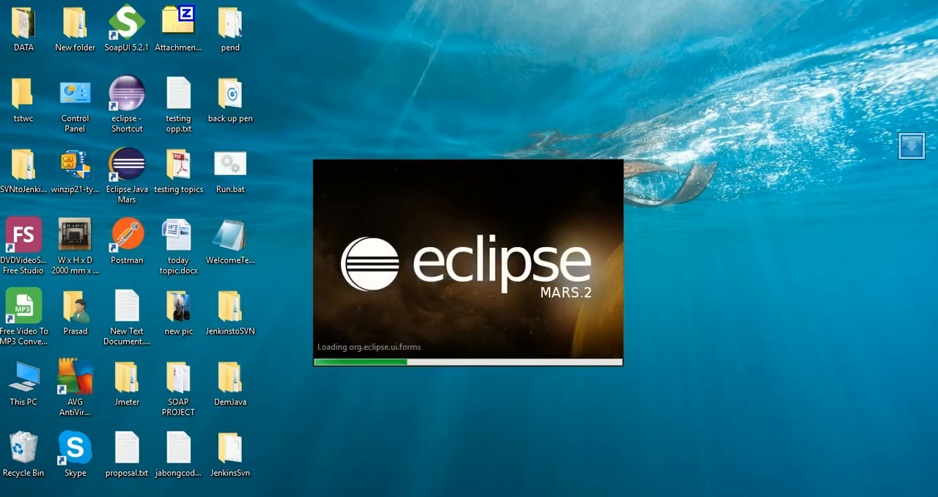
click(252, 496)
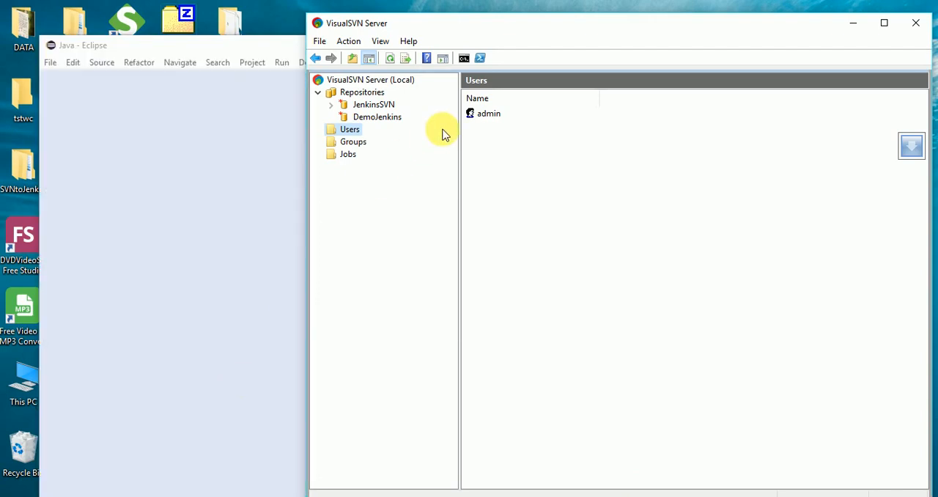
click(850, 23)
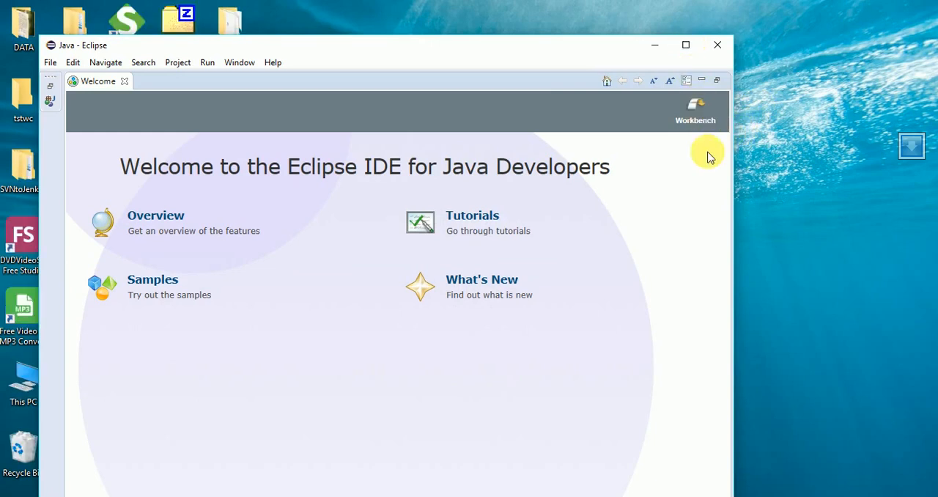
- Maximize the Eclipse workbench and create a Java project named DemoJen at the default DemJava workspace location
click(687, 45)
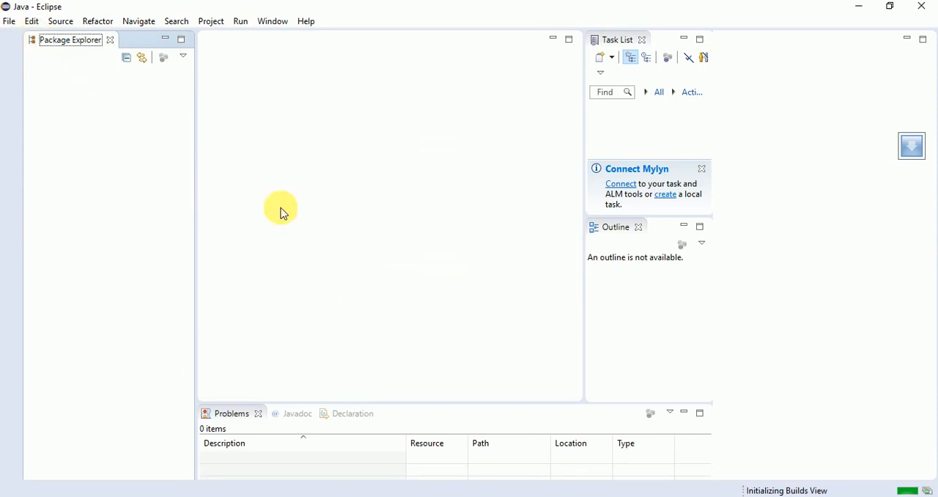
click(10, 21)
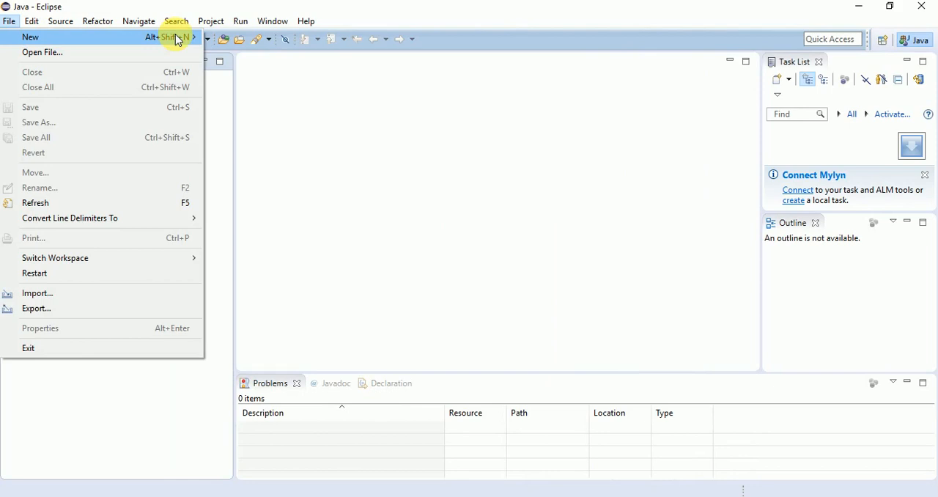
mouse_move(153, 43)
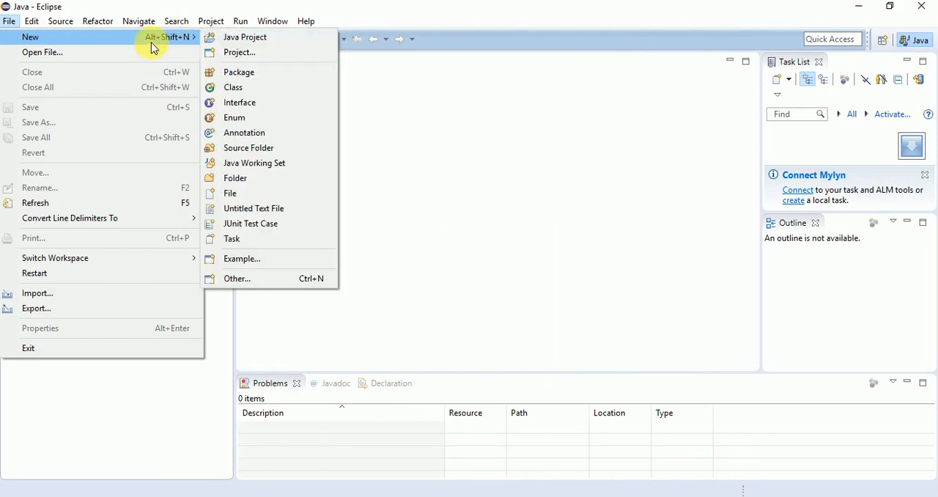
click(236, 38)
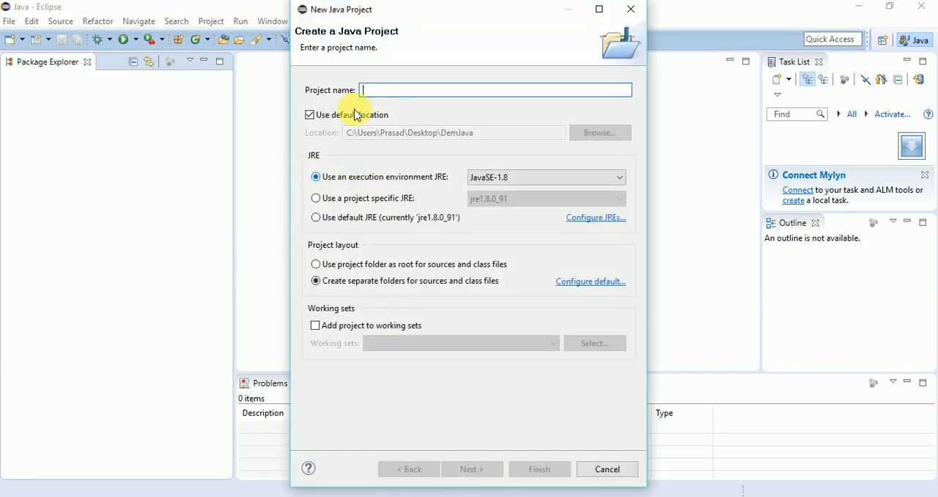
text(DemoJen)
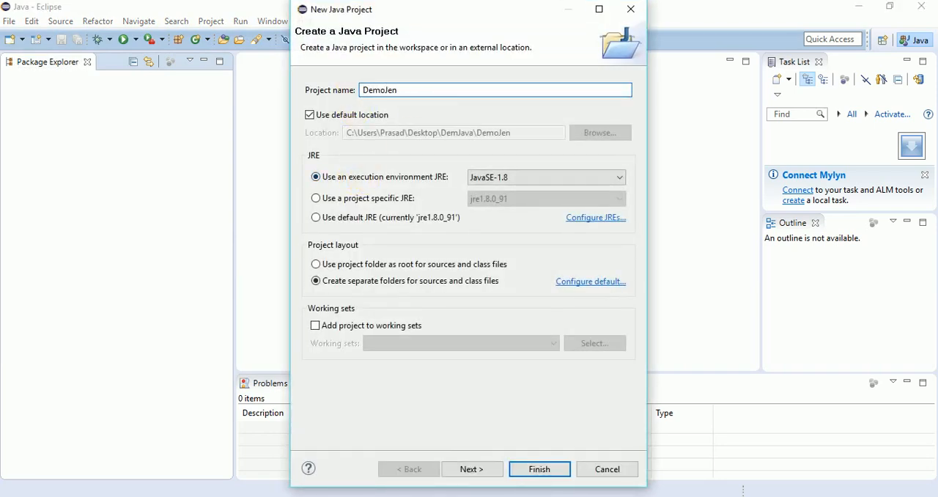
click(473, 469)
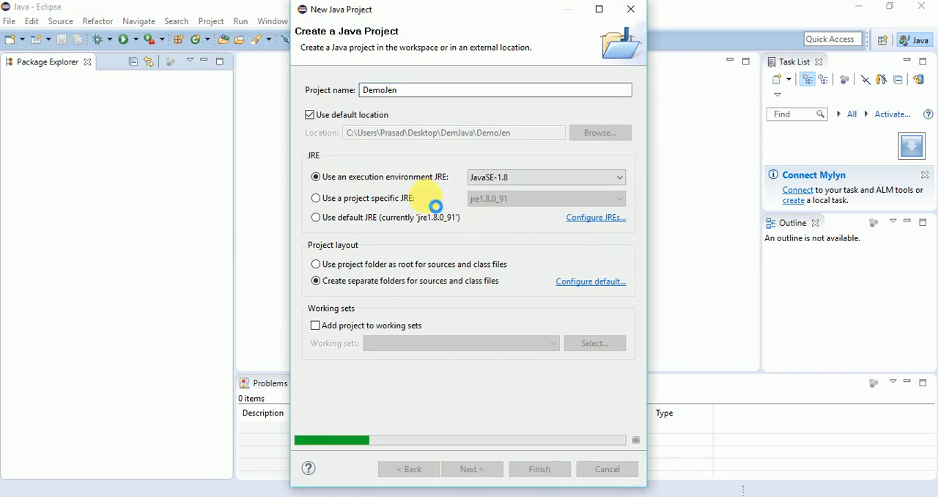
click(540, 469)
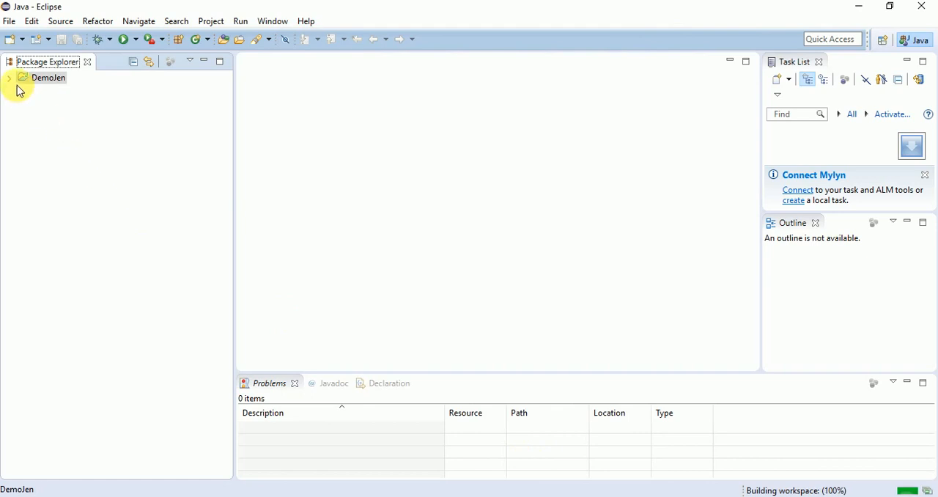
- Create a public class named DemoClass in the DemoJen project's src folder, including a public static void main method stub
click(10, 79)
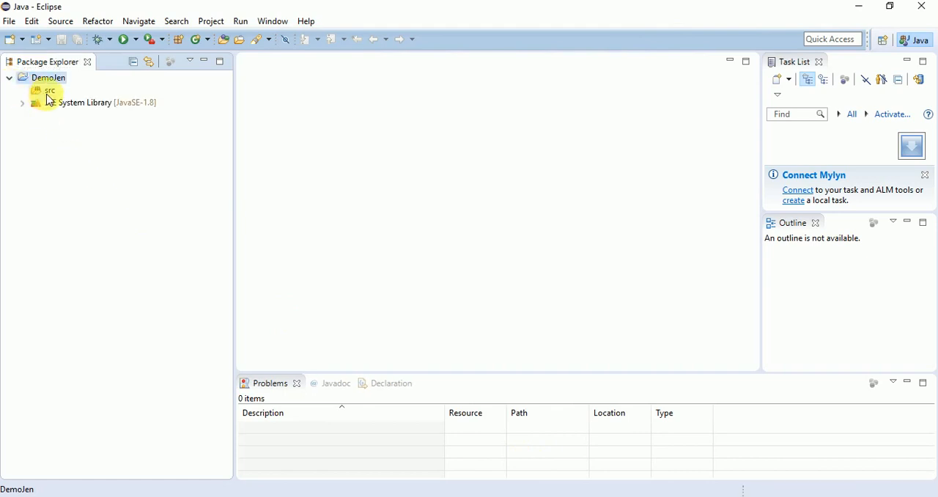
click(49, 90)
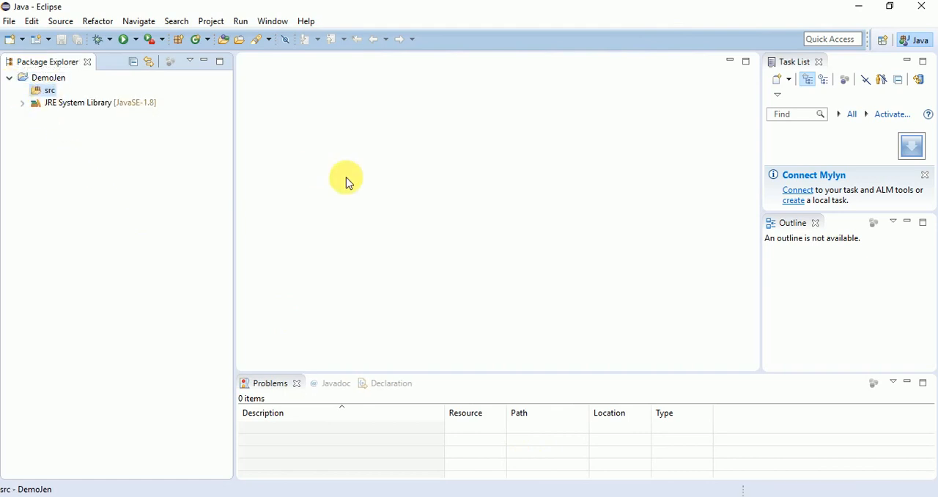
right_click(52, 97)
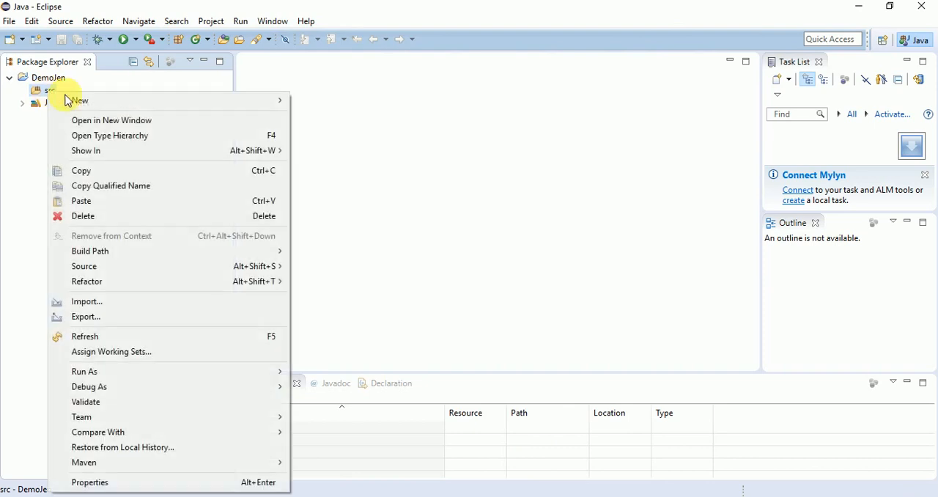
mouse_move(269, 98)
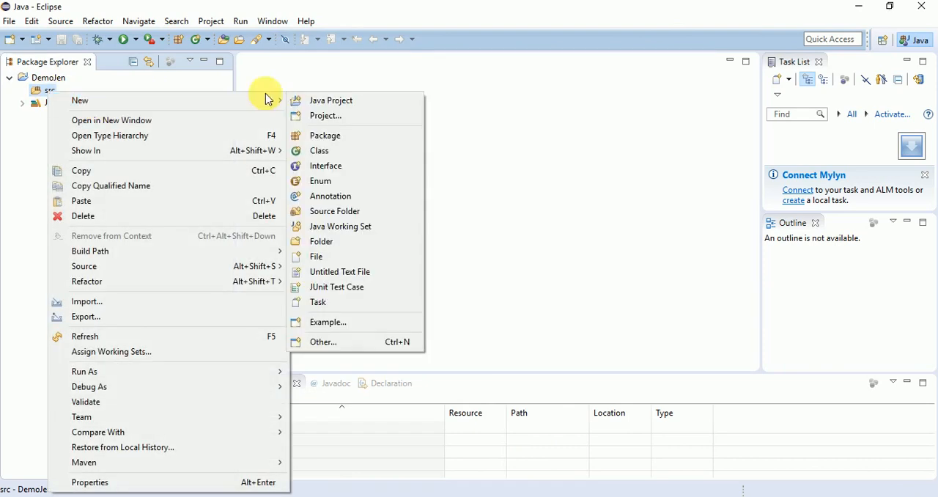
click(337, 149)
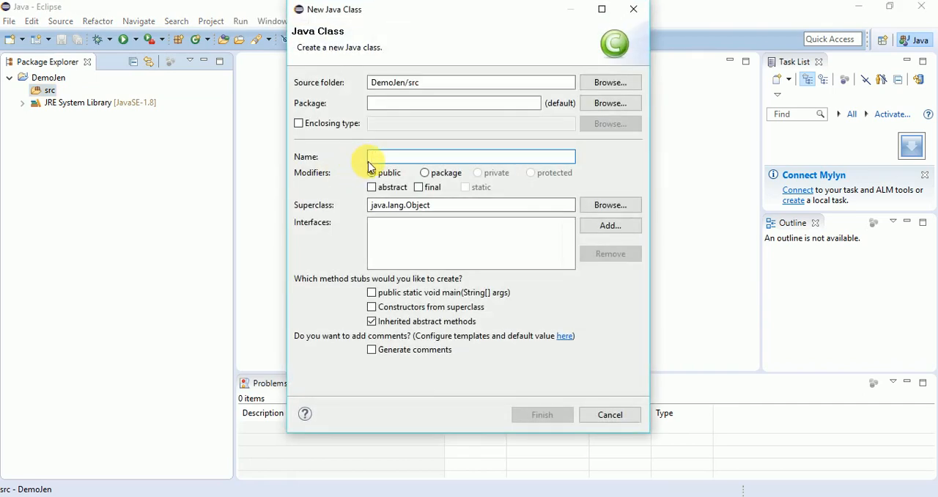
text(DemoClass)
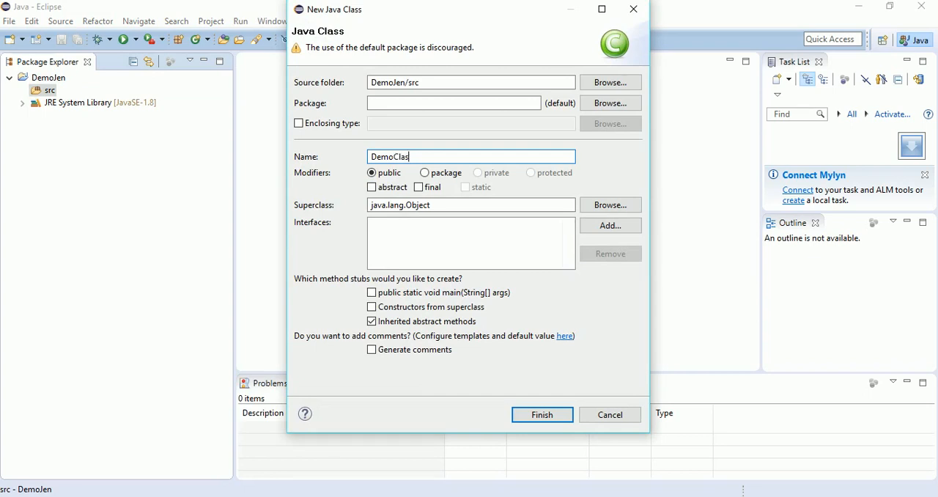
click(397, 292)
key(Return)
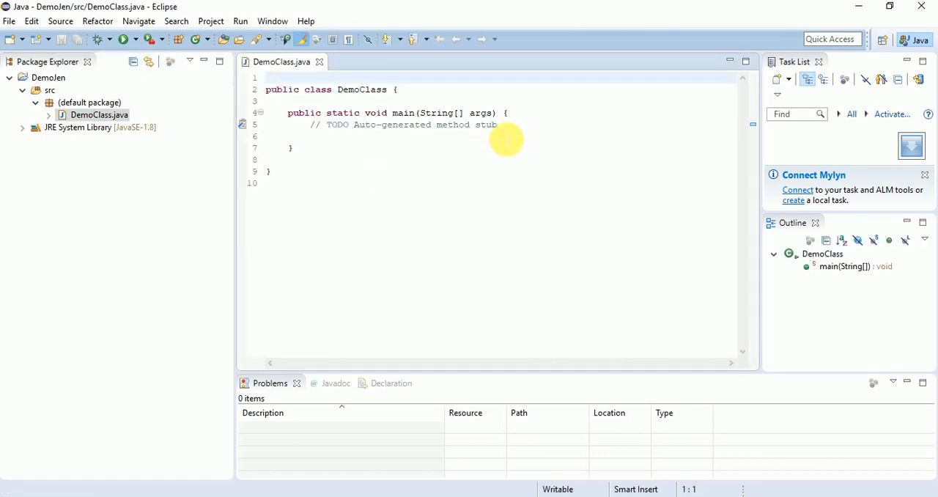
- Add the statement System.out.println("Welcome to Jenkins Integration 1"); below the TODO comment in DemoClass's main method
click(522, 129)
key(Return)
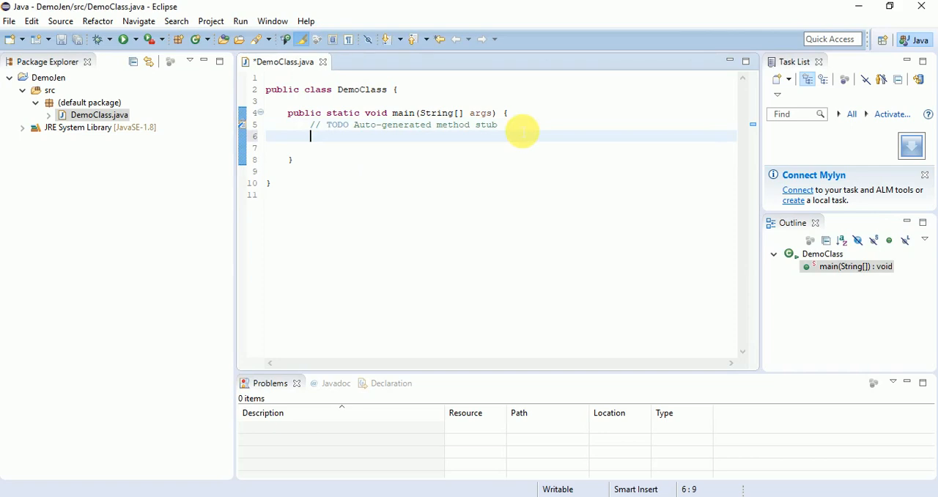
text(S)
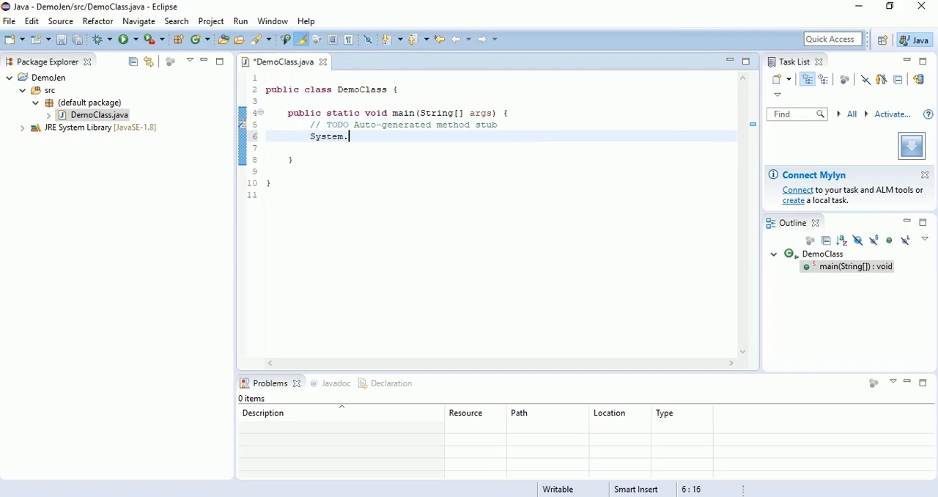
text(ystem.)
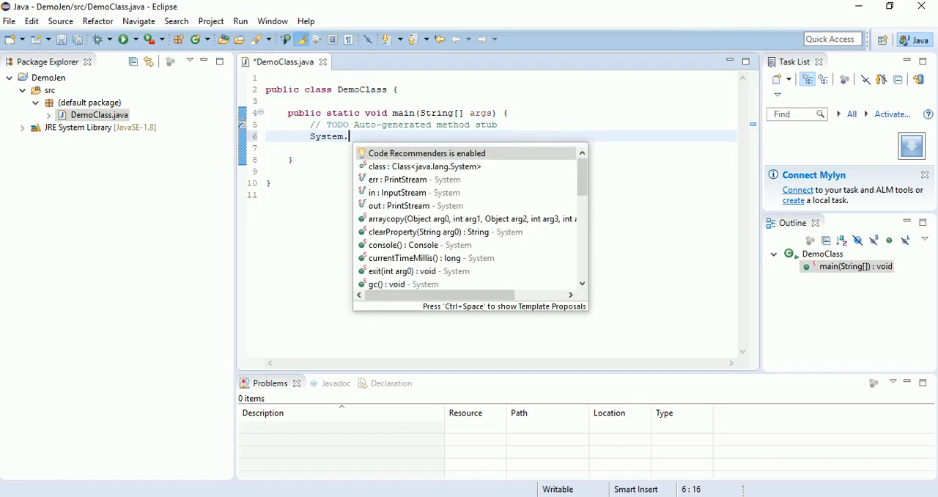
text(out.println("Welcome to Jenkins Integration 1)
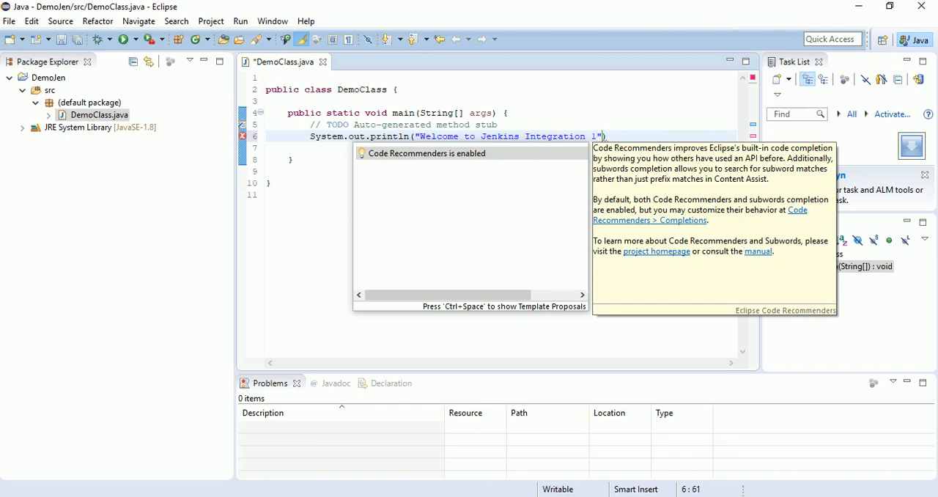
click(604, 138)
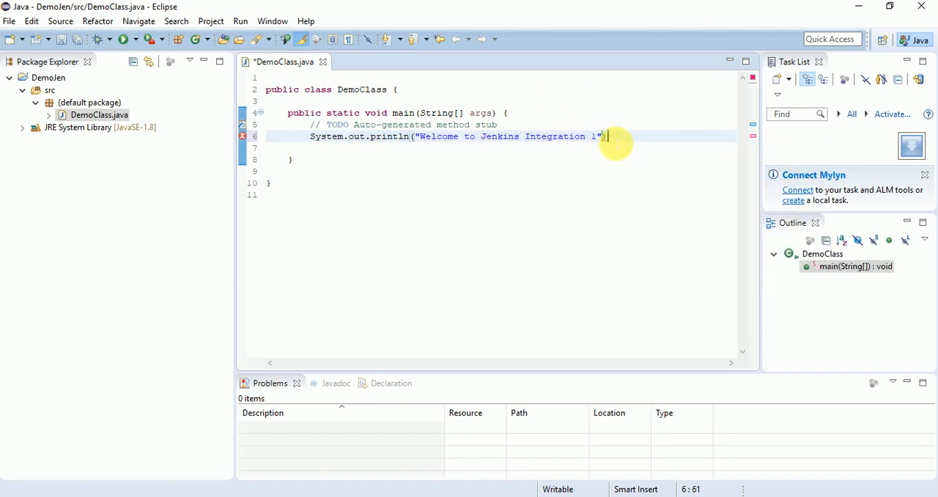
text(;)
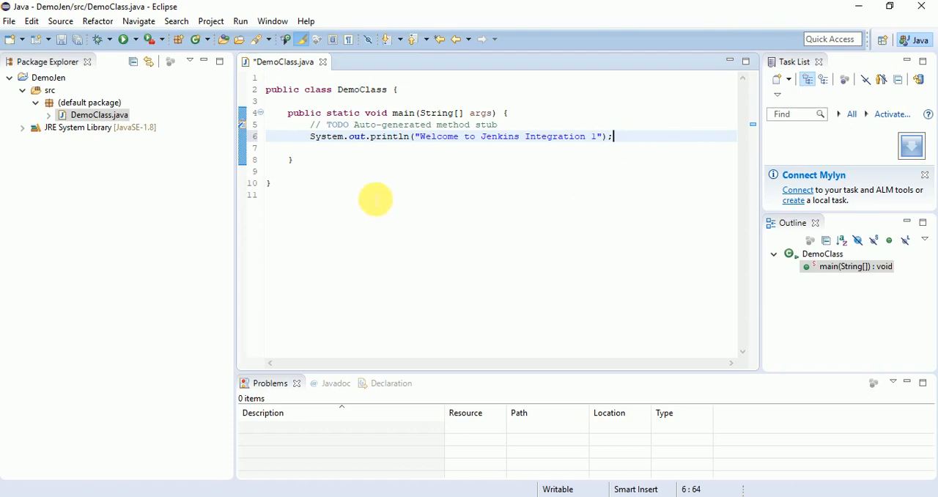
- Save DemoClass.java and run it as a Java application
key(ctrl+s)
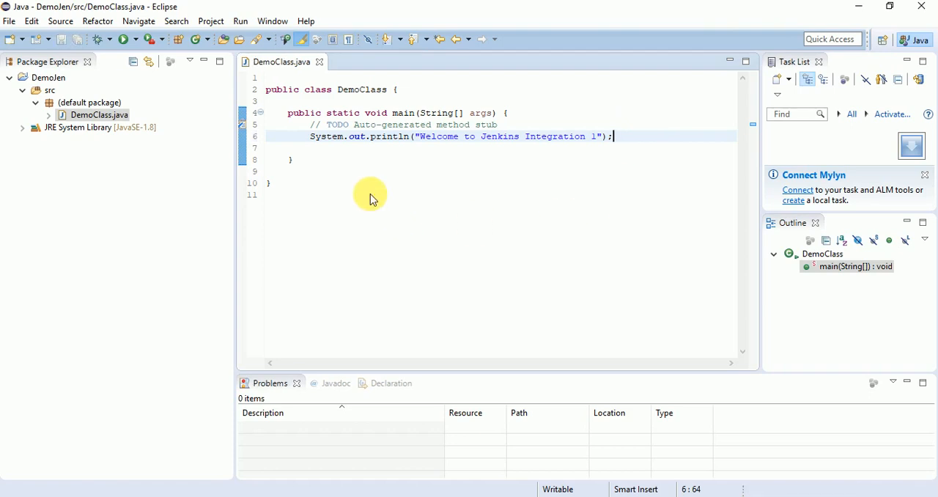
right_click(371, 199)
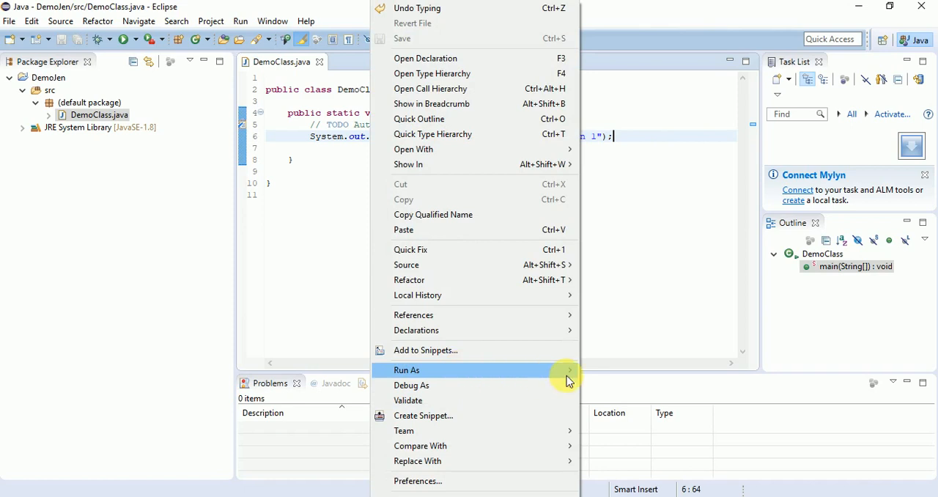
click(595, 375)
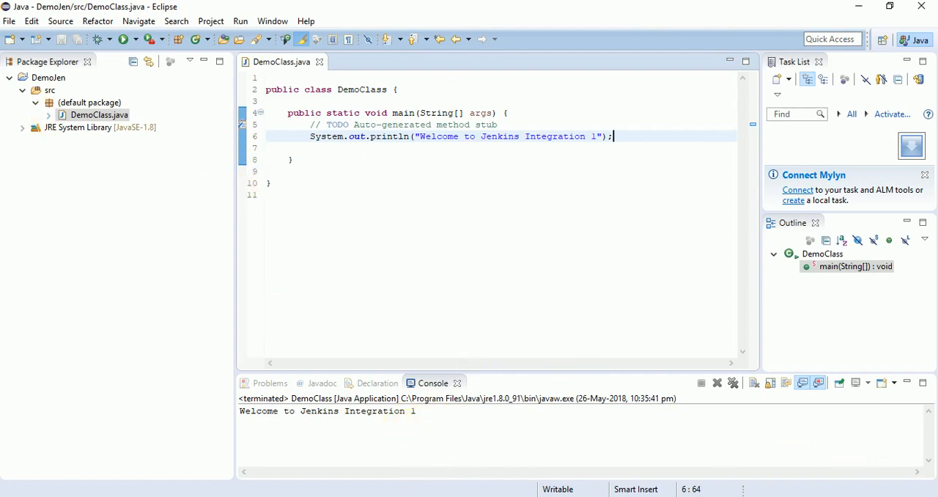
- Switch to the DemJava folder in File Explorer, open DemoJen's src folder and move the window aside to check the DemoClass.java file
click(916, 458)
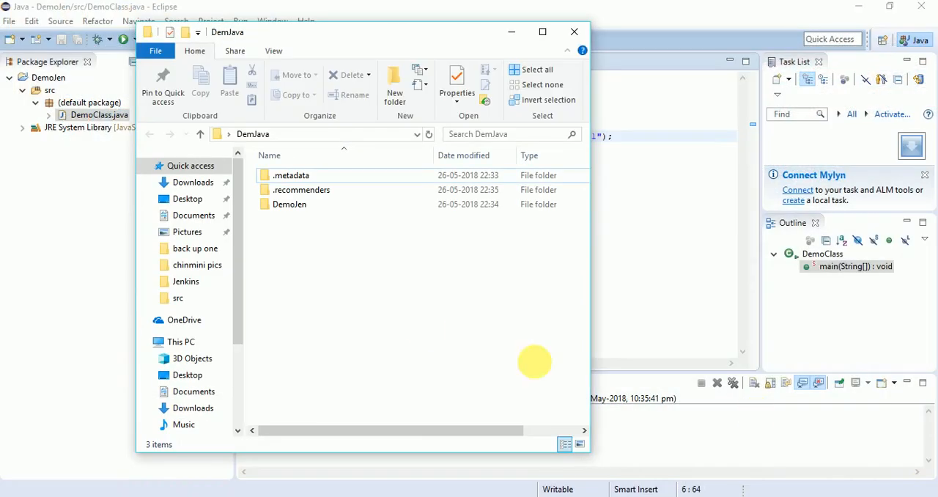
double_click(300, 209)
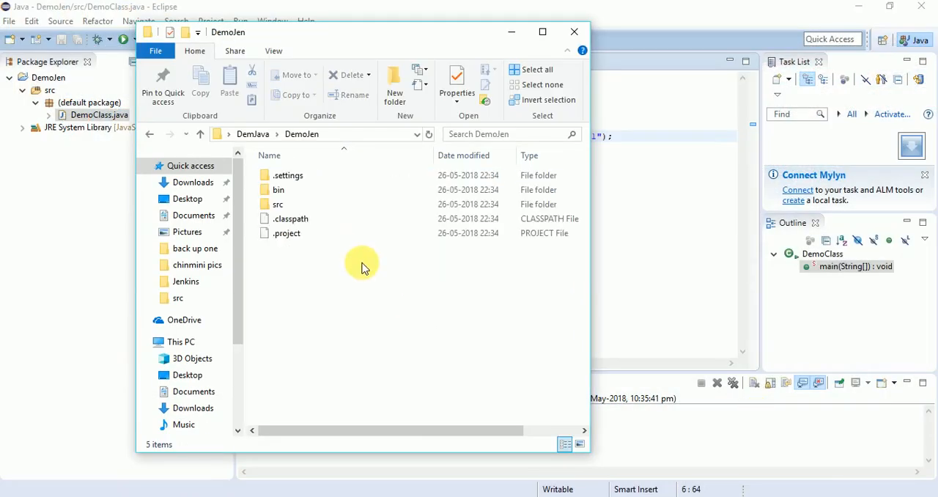
double_click(285, 208)
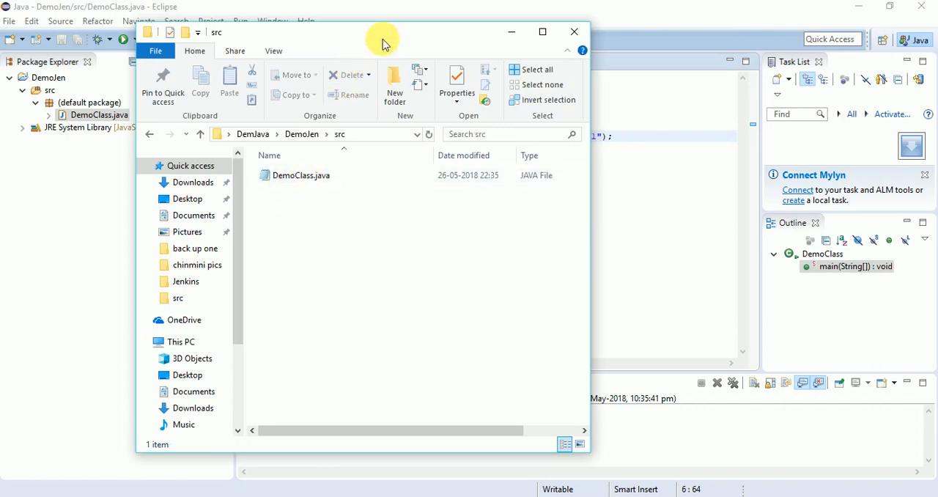
drag(382, 44, 727, 146)
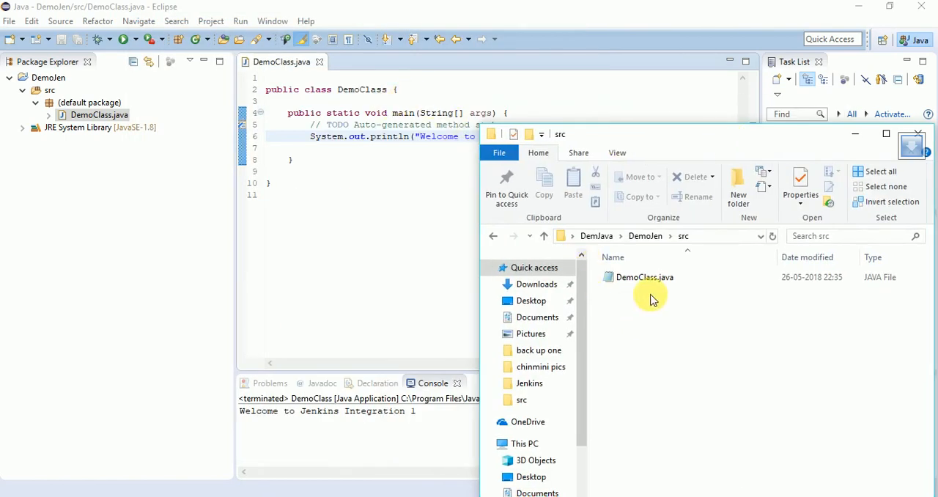
- Go back from DemoJen's src folder to the DemJava working-copy folder
click(495, 236)
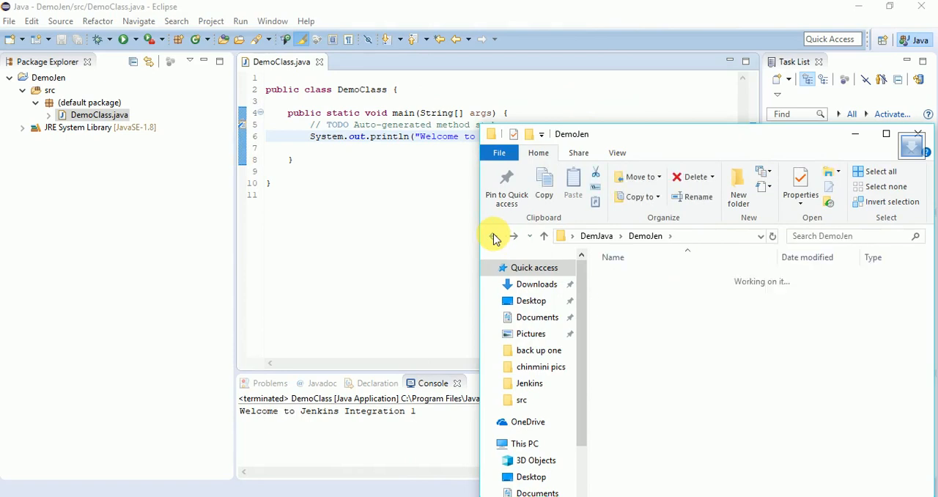
click(495, 238)
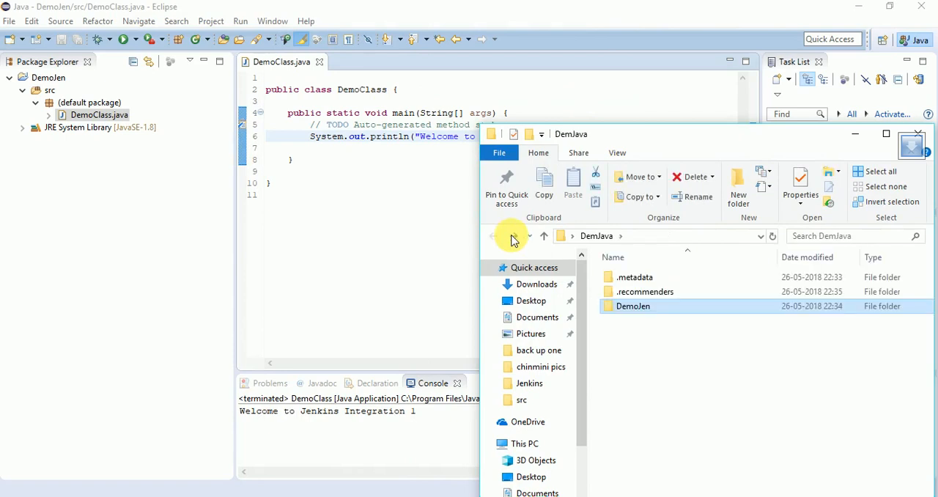
click(513, 236)
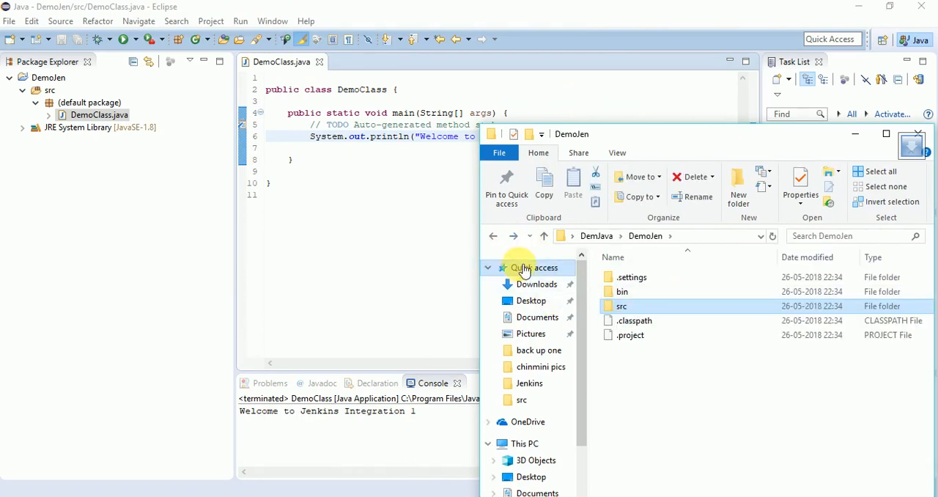
click(496, 236)
- Try to commit the DemJava folder to the DemoJenkins repository with every unversioned file included
right_click(651, 394)
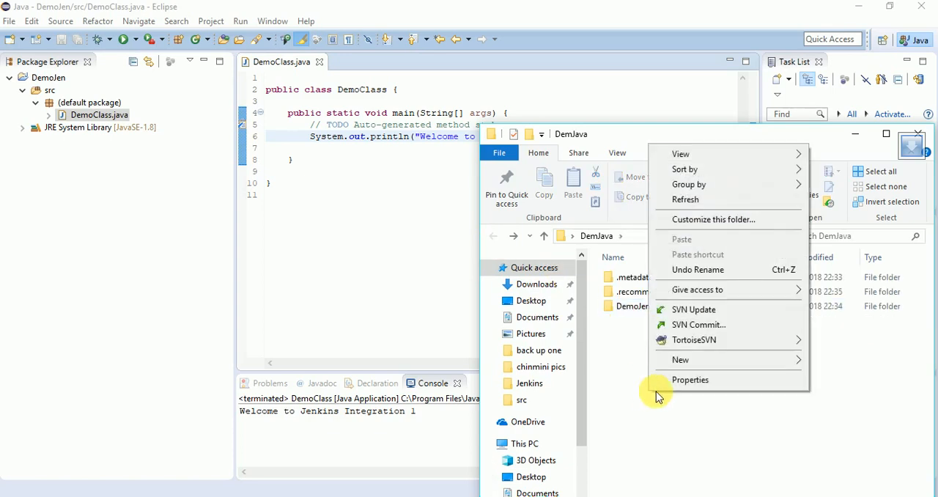
click(709, 327)
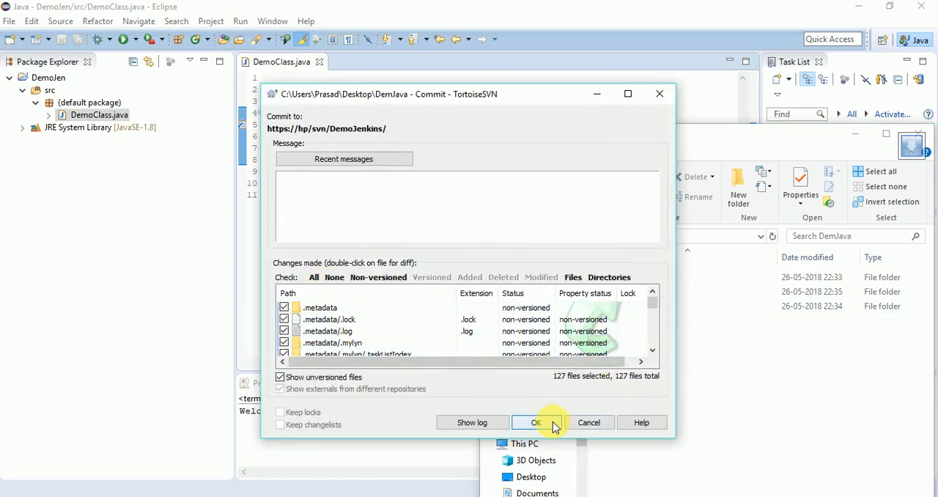
click(537, 423)
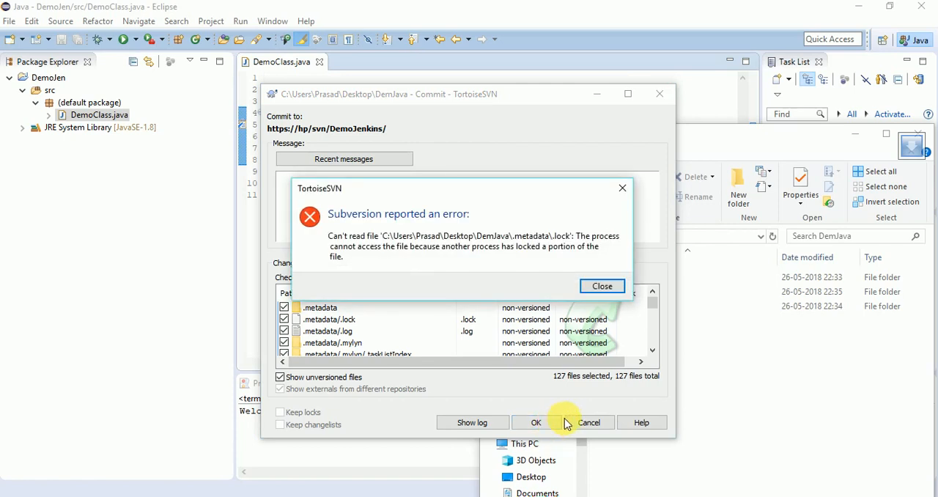
click(603, 291)
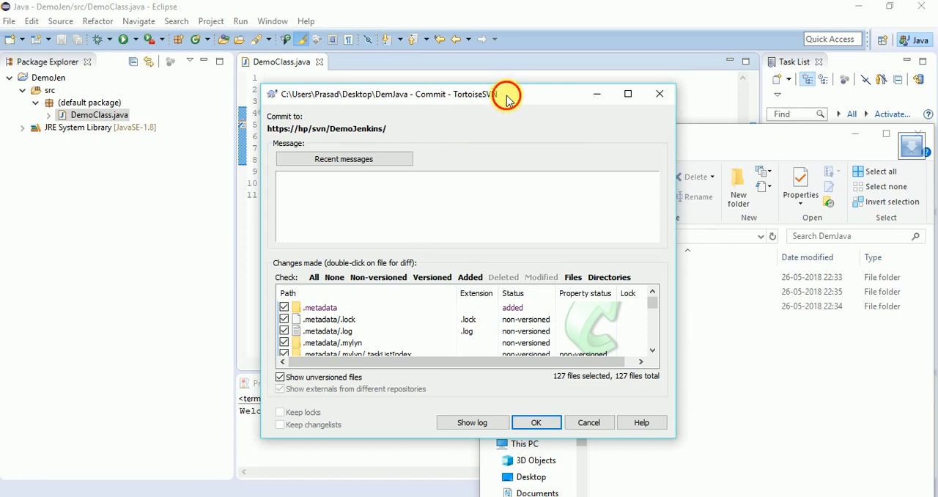
- Retry the DemJava commit and look through the paths in its list of changes
drag(503, 94, 419, 86)
click(456, 415)
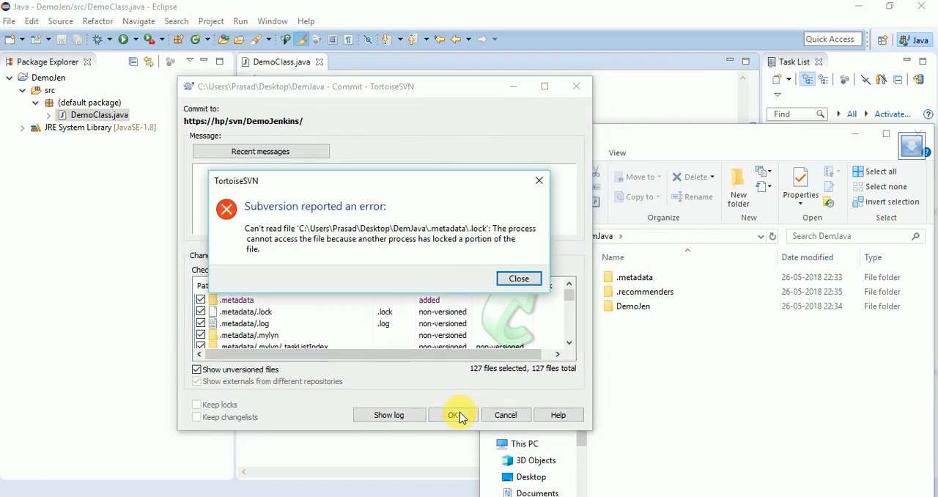
click(516, 278)
scroll(281, 331, down, 10)
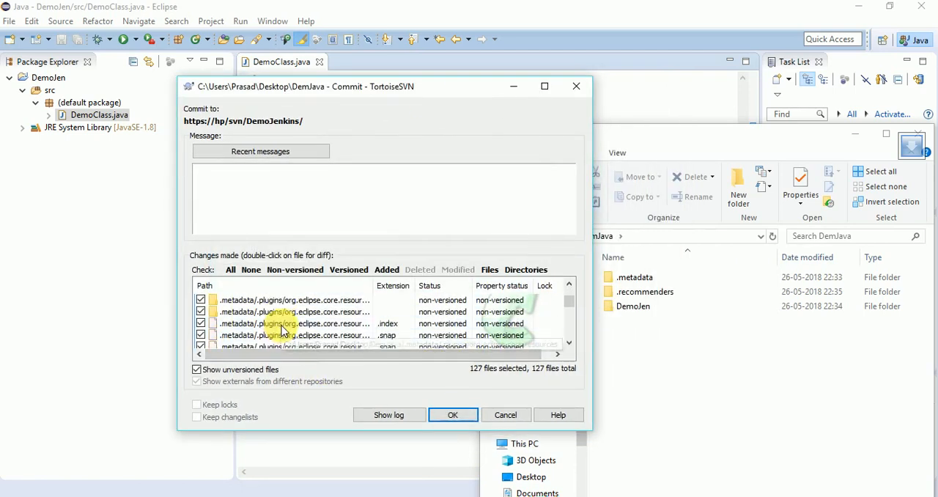
scroll(283, 331, down, 10)
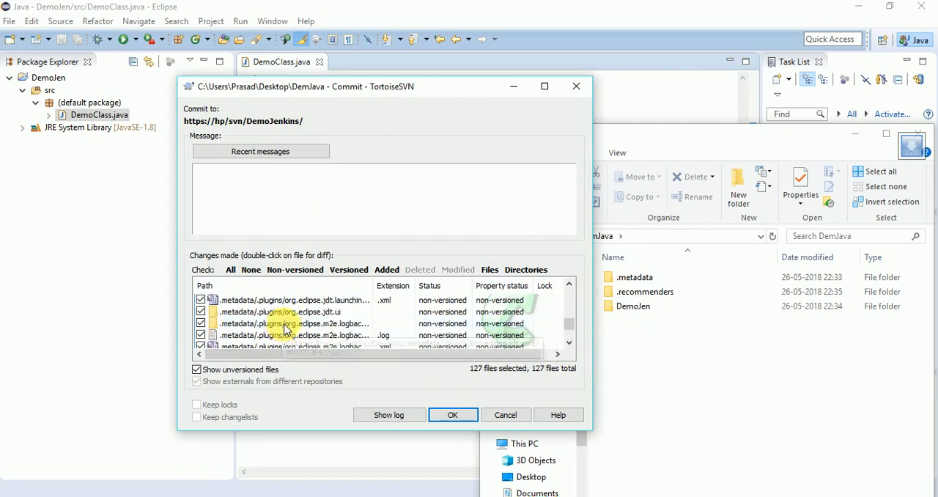
scroll(285, 329, up, 8)
scroll(285, 328, up, 10)
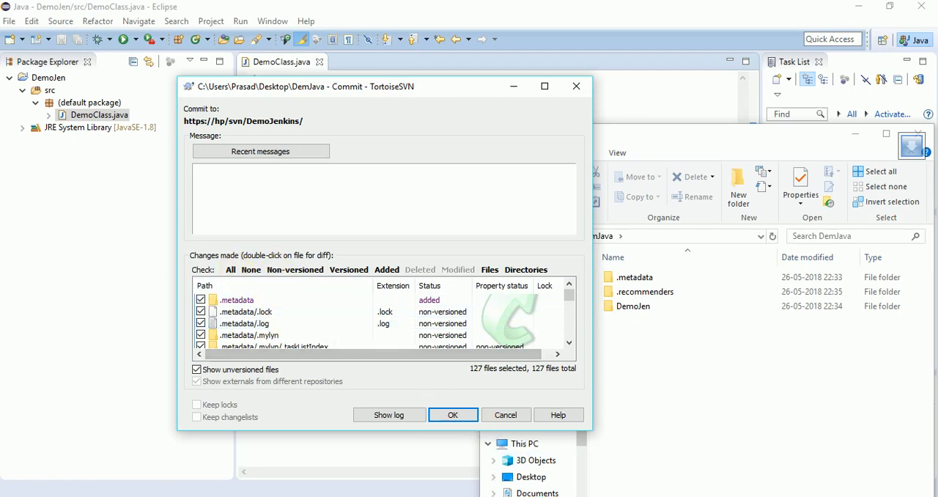
- Bring the DemJava folder window in front of the commit dialog and exit Eclipse
click(791, 161)
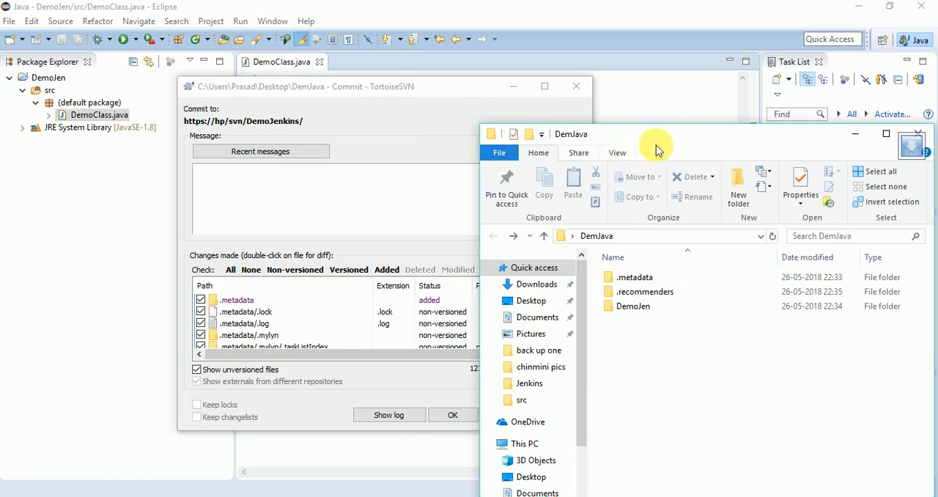
drag(612, 143, 338, 130)
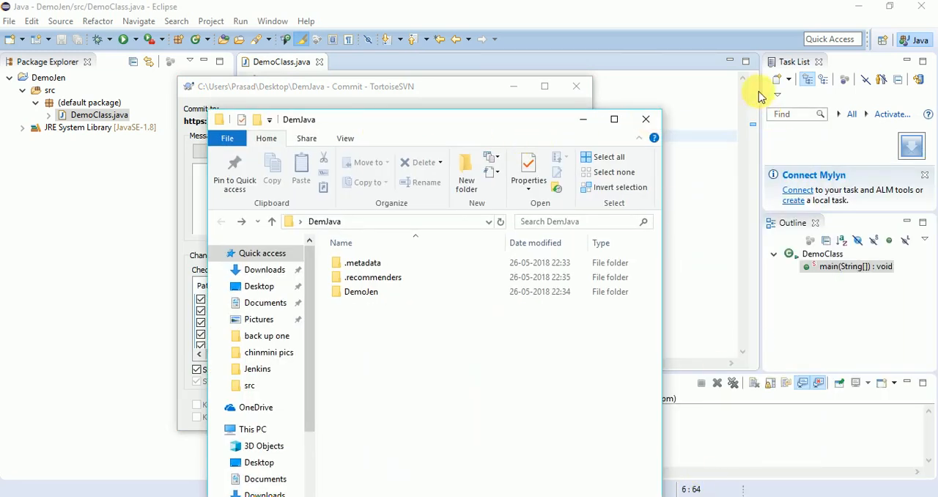
click(925, 10)
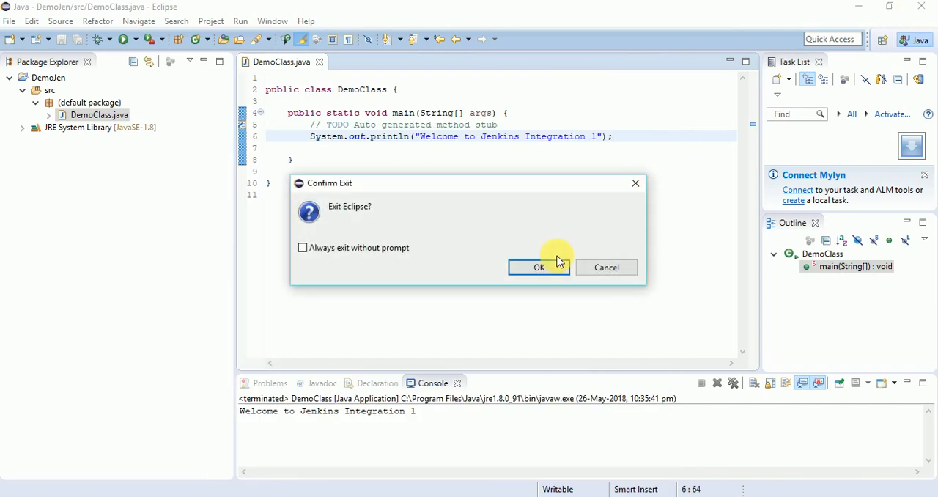
click(551, 267)
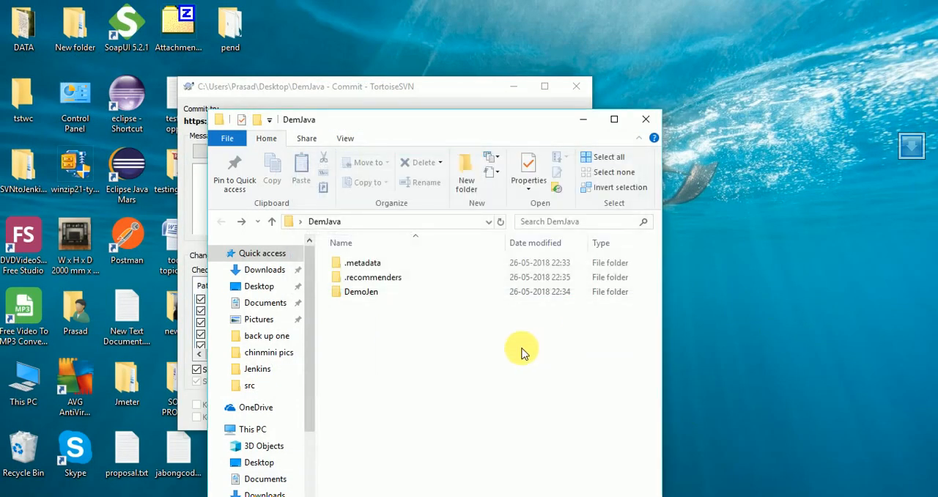
- Commit the DemJava folder to the DemoJenkins repository again with all listed files checked and no message
right_click(393, 338)
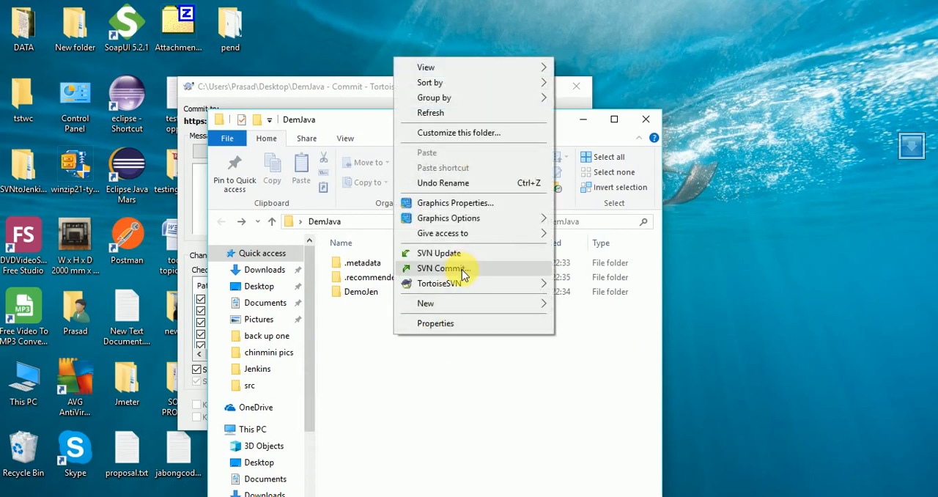
click(462, 269)
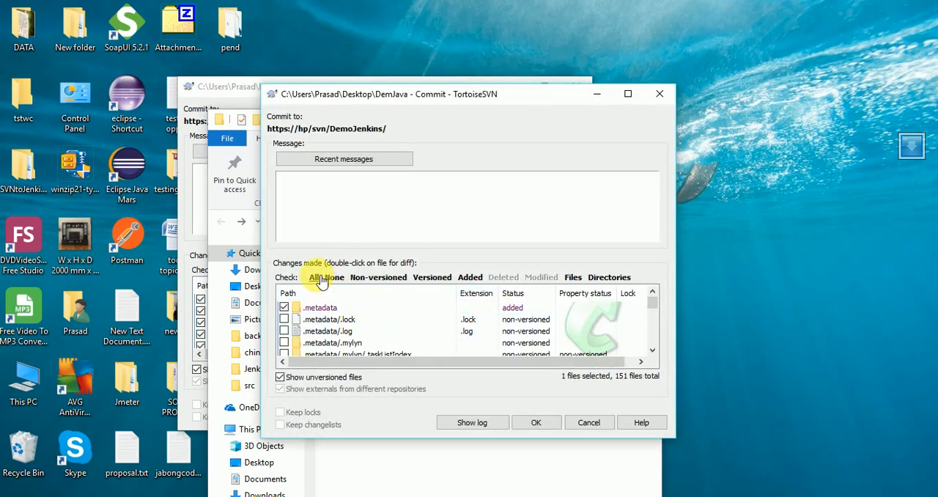
click(320, 279)
click(533, 425)
click(534, 423)
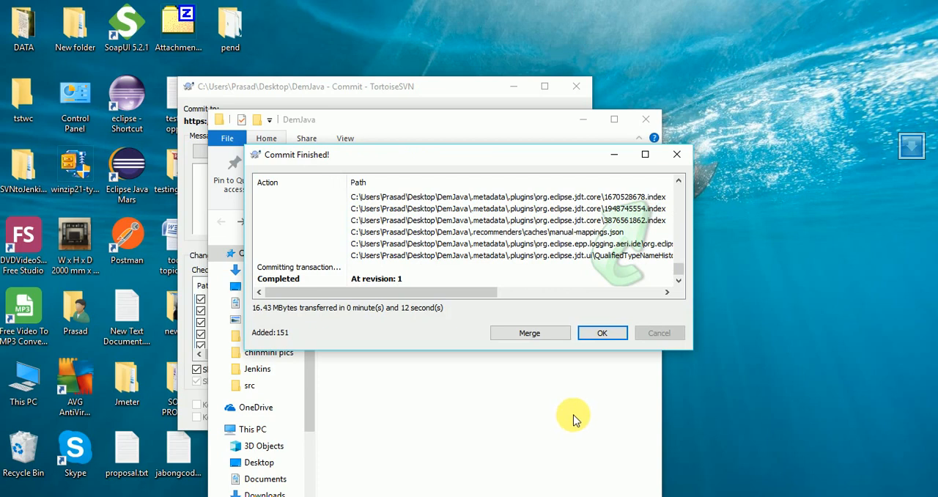
click(602, 334)
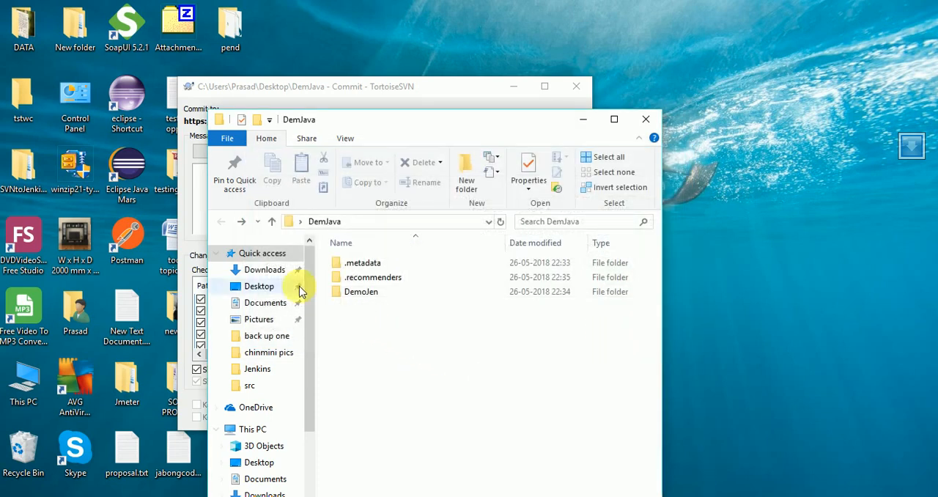
- Switch to the VisualSVN Server page in the browser, refresh DemoJenkins and view DemoJen/src/DemoClass.java
click(584, 119)
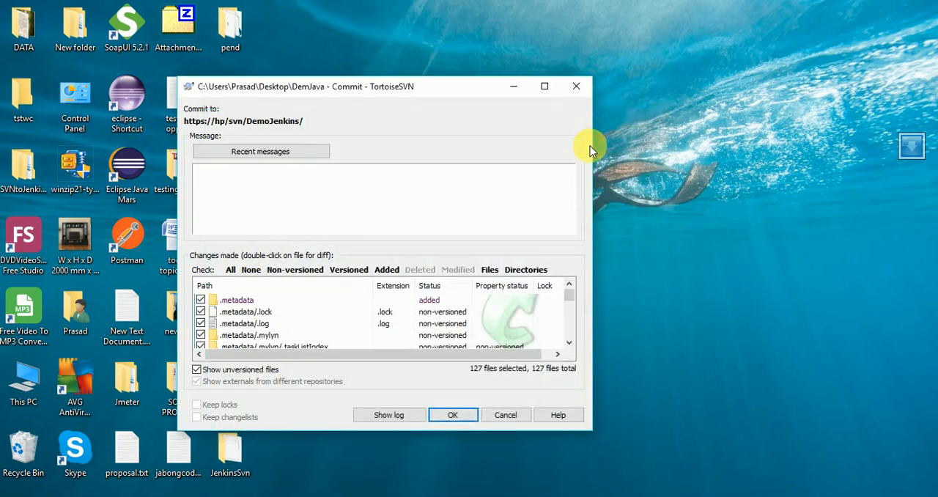
click(330, 496)
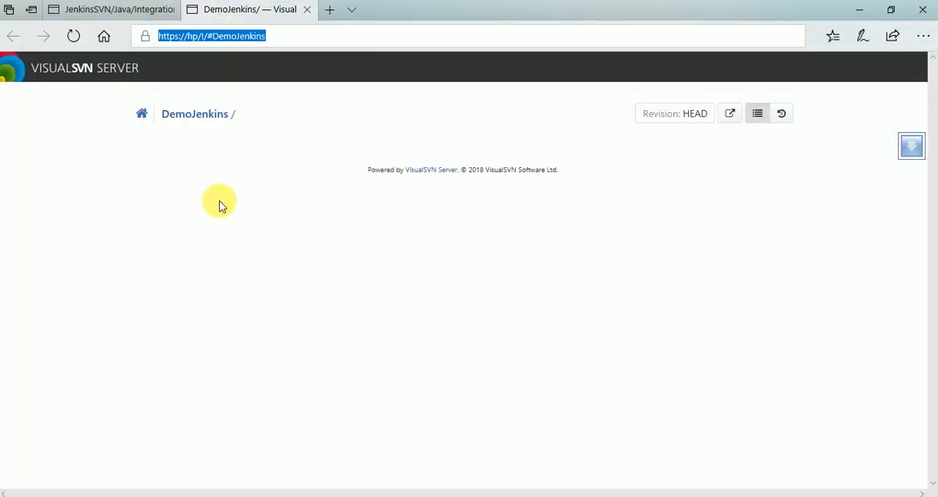
click(73, 36)
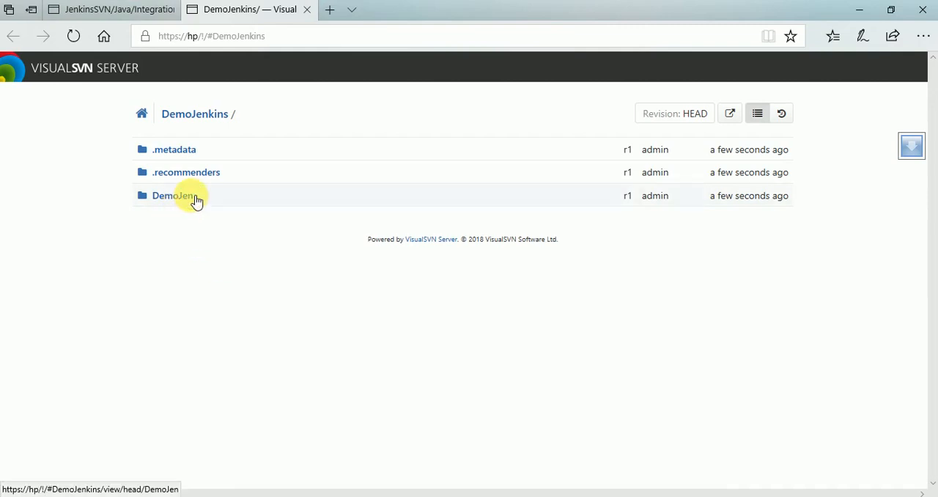
click(196, 201)
click(165, 220)
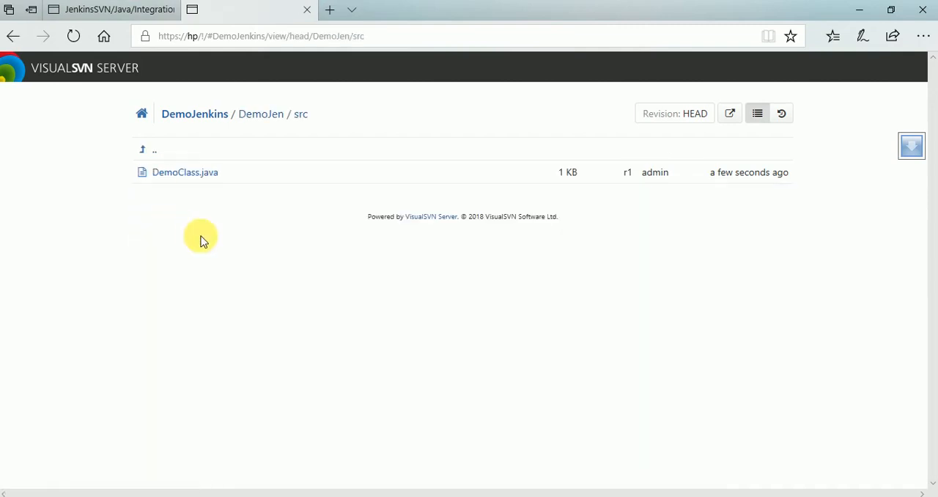
click(198, 174)
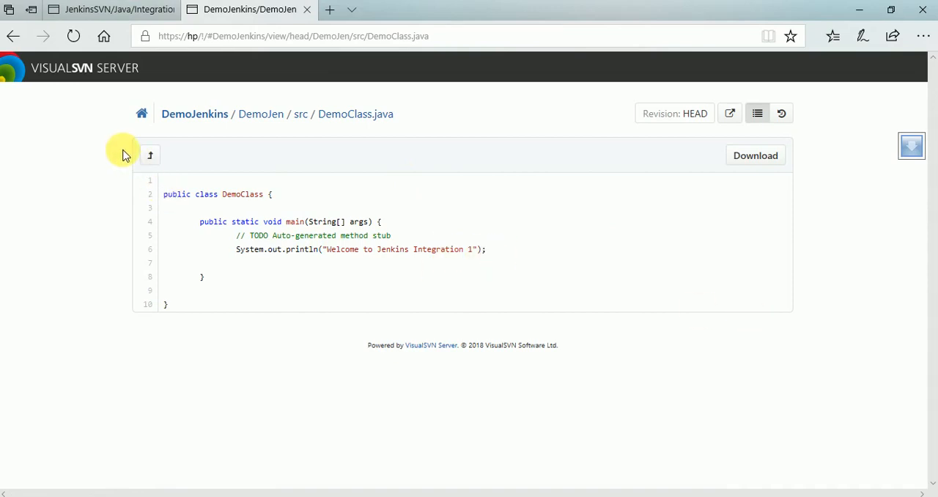
- Launch Eclipse Java Mars from the desktop with the DemJava folder as the workspace
click(930, 494)
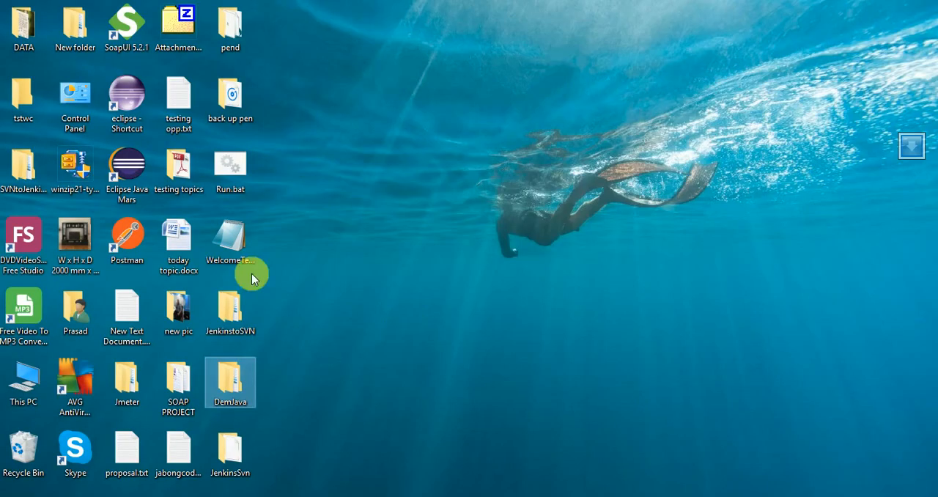
click(138, 184)
double_click(138, 183)
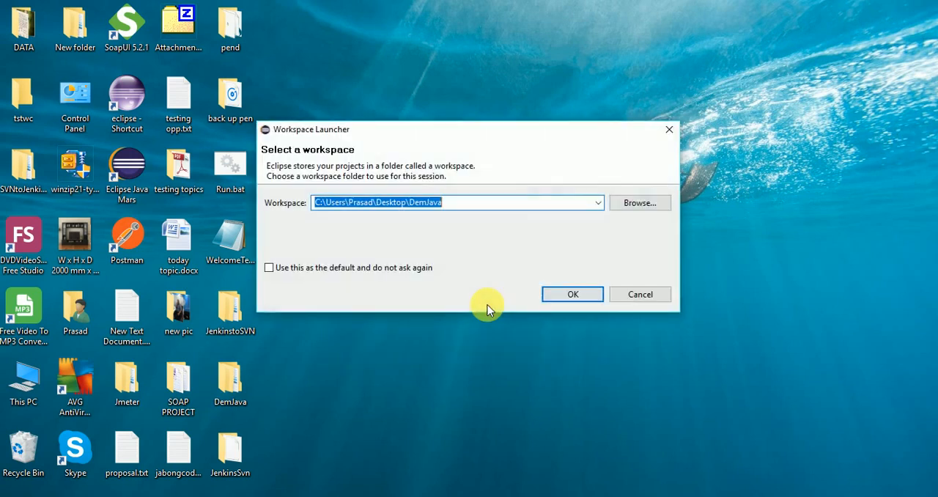
click(576, 294)
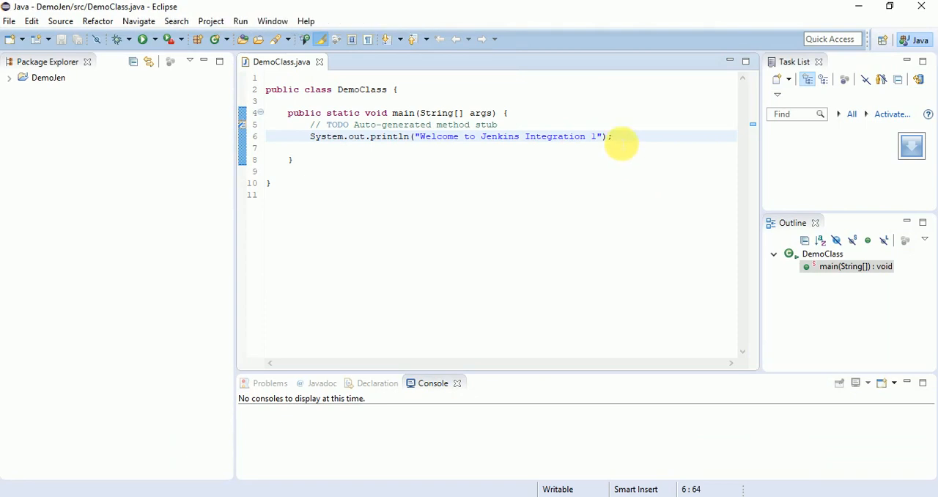
- Duplicate DemoClass's println statement on the line below and change the copy's text to "Welcome to Jenkins Integration 2"
drag(613, 137, 316, 142)
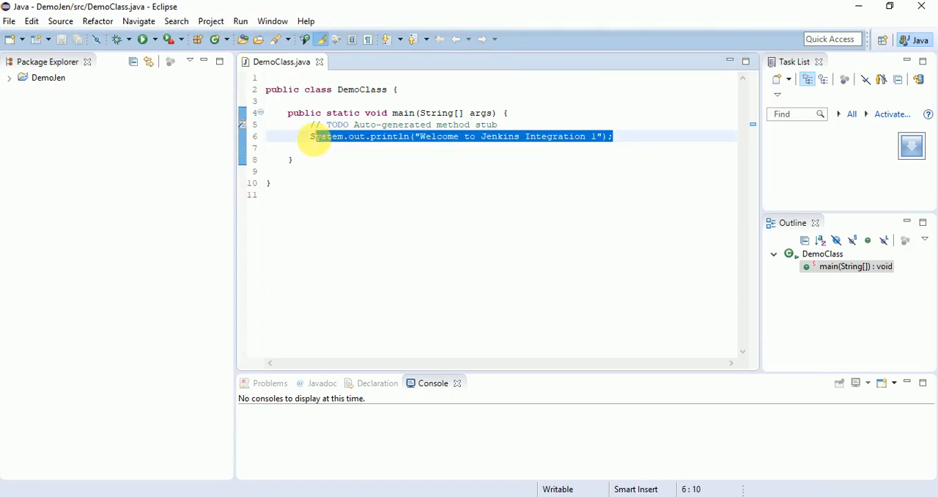
click(312, 139)
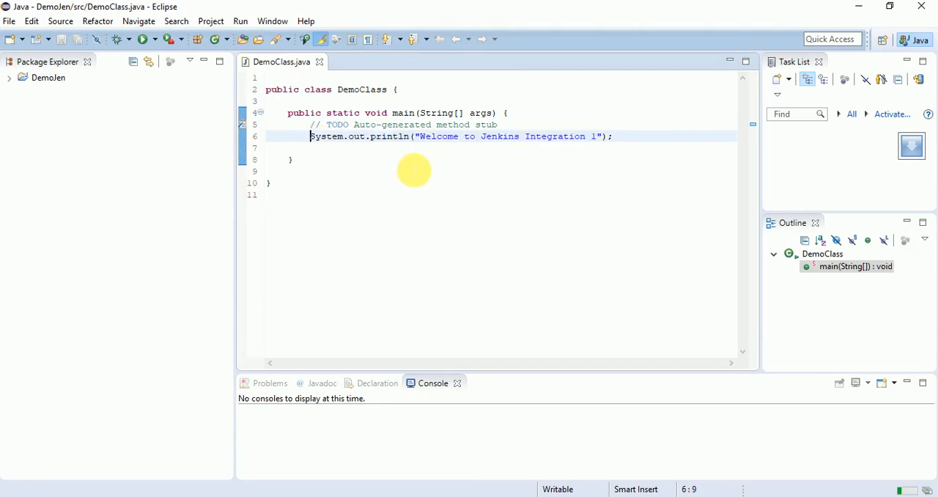
drag(314, 143, 632, 138)
key(ctrl+c)
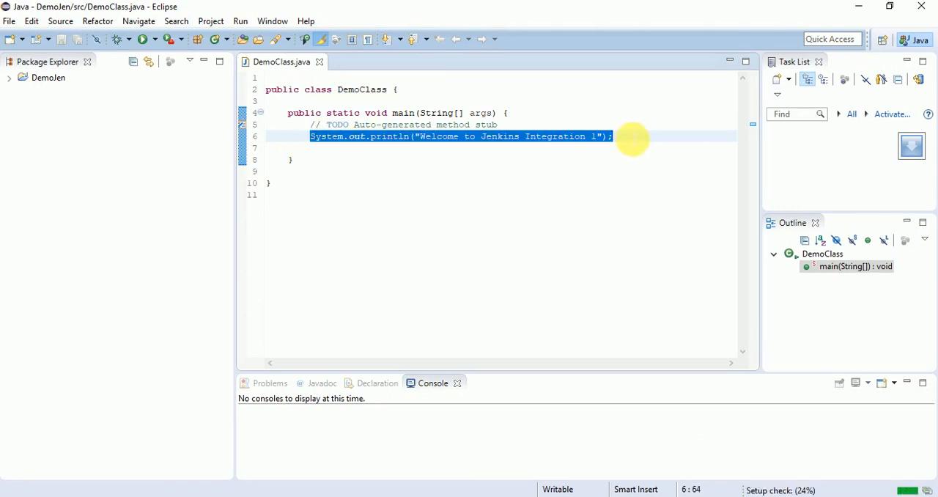
click(631, 142)
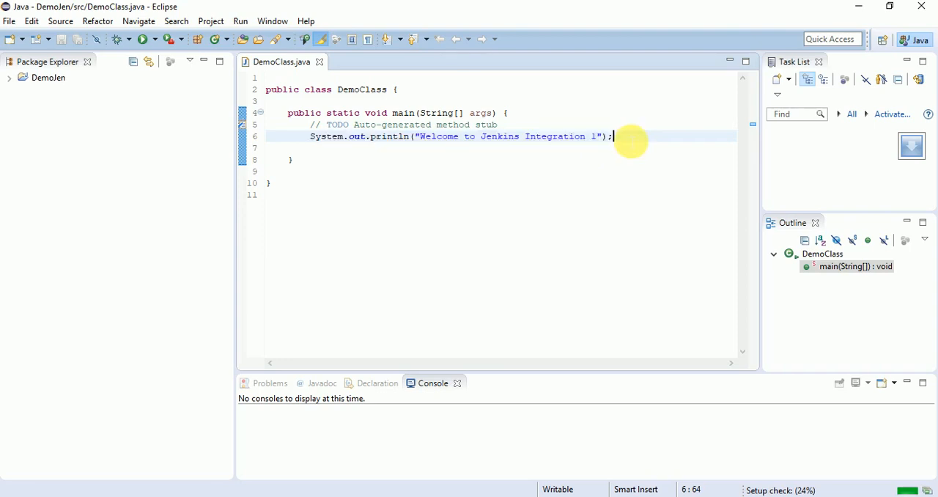
key(Return)
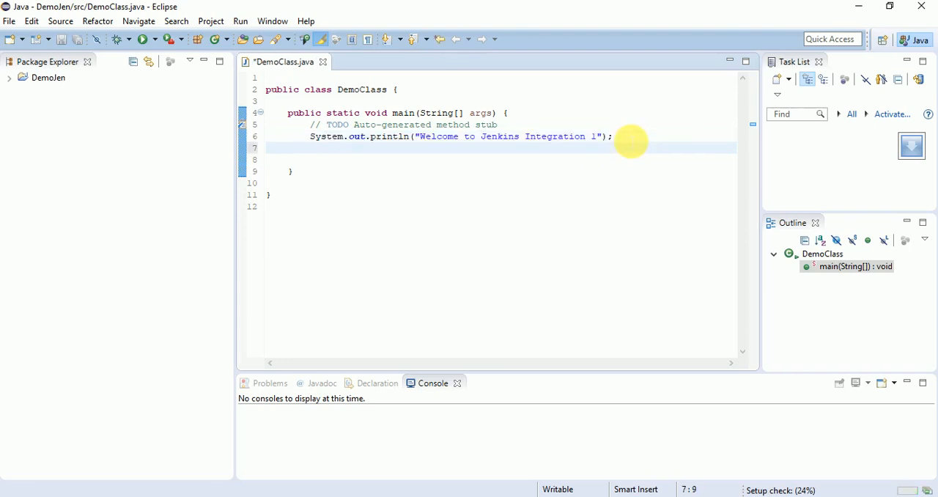
key(ctrl+v)
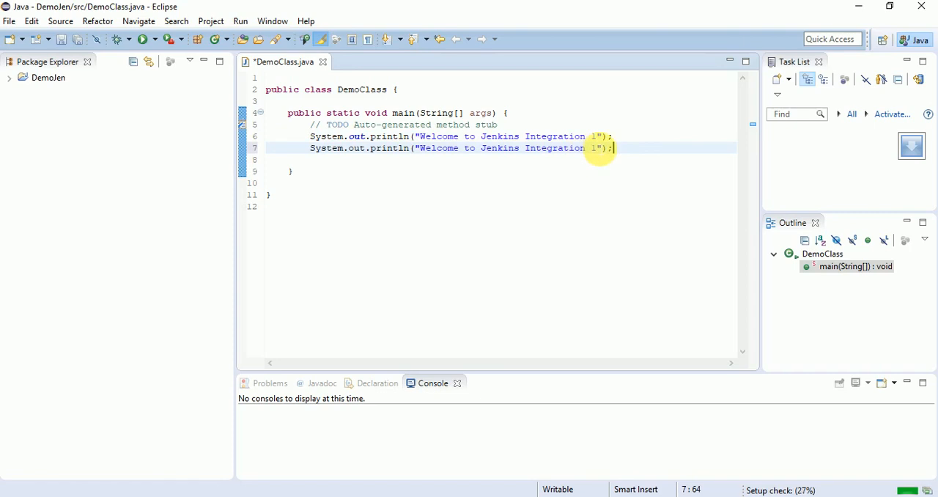
click(598, 148)
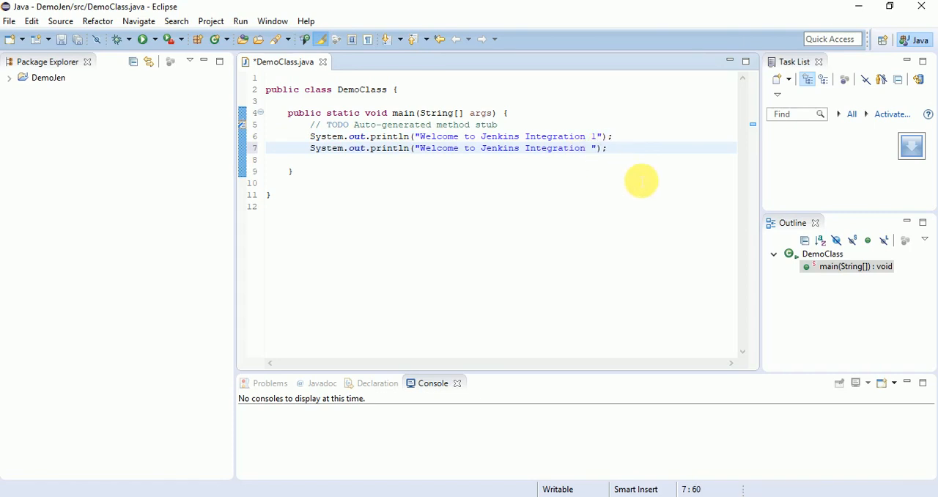
text(2)
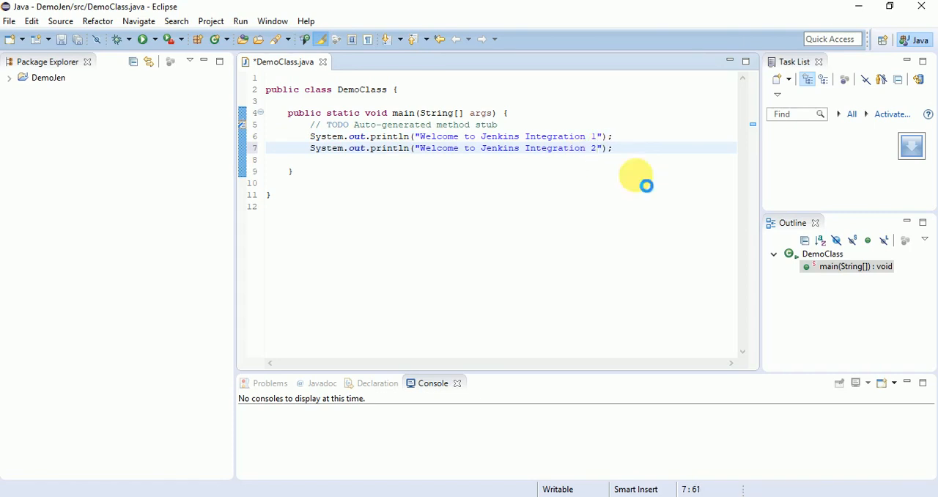
- Save DemoClass.java, run it as a Java application and minimize Eclipse
key(ctrl+s)
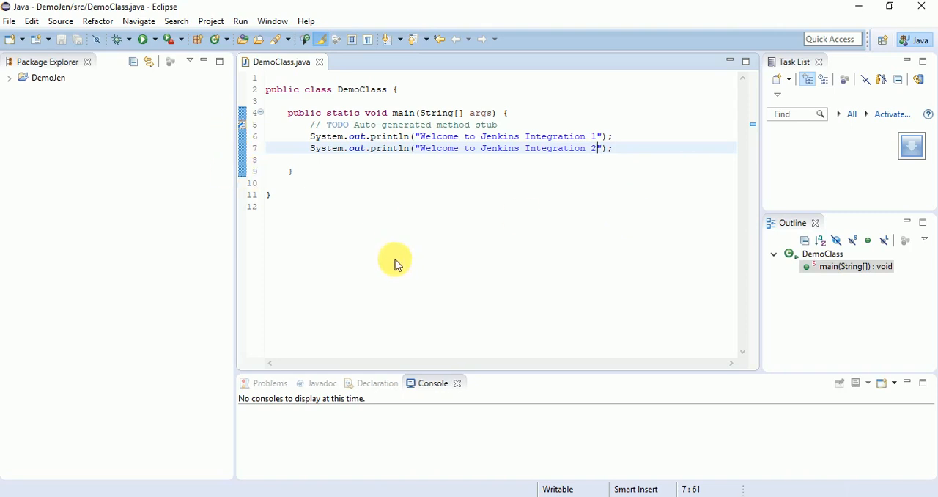
right_click(396, 266)
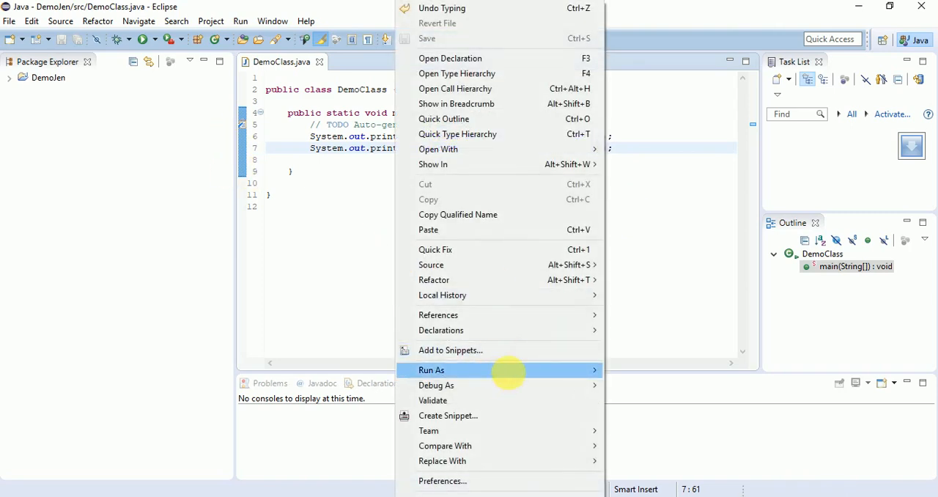
mouse_move(600, 377)
click(635, 370)
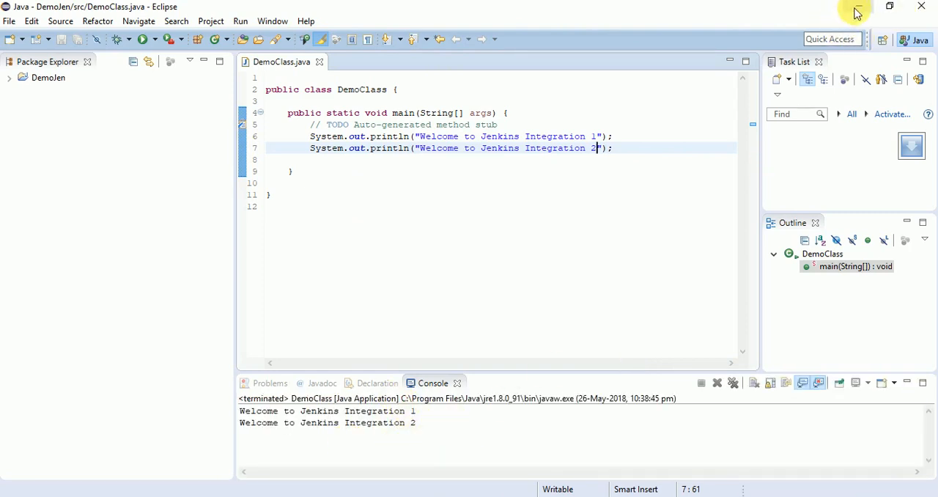
click(435, 220)
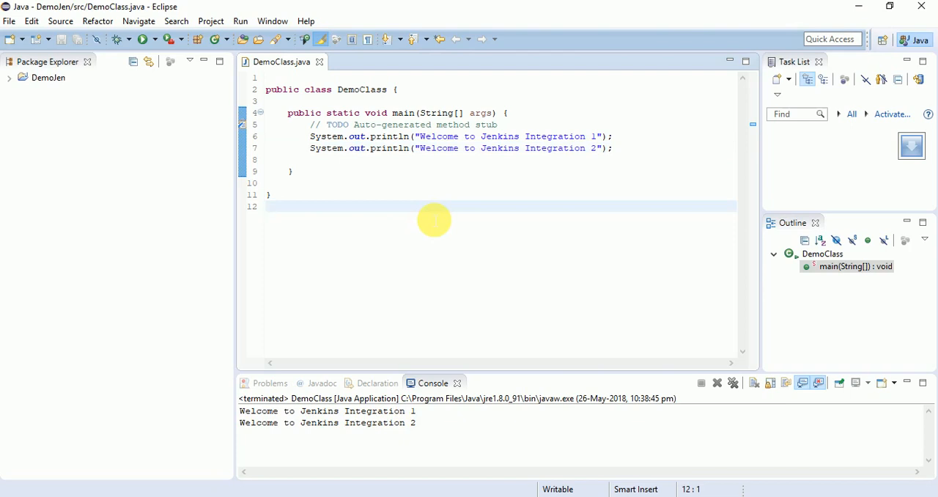
click(859, 7)
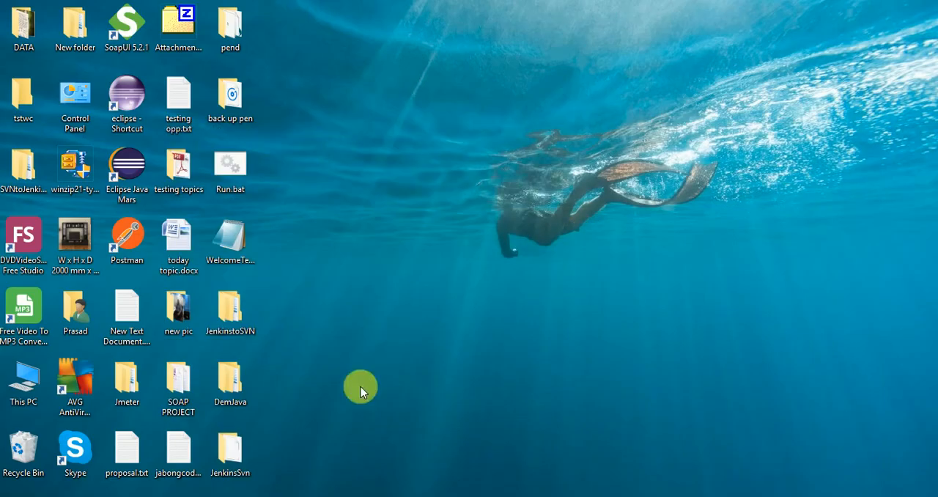
- Open DemoClass.java from the DemJava/DemoJen/src folder to check its println lines, and close it again
mouse_move(371, 496)
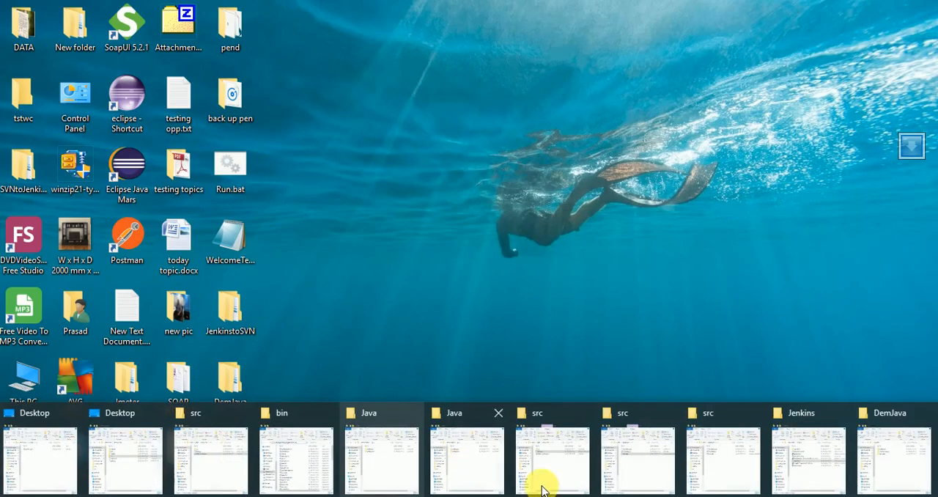
click(921, 447)
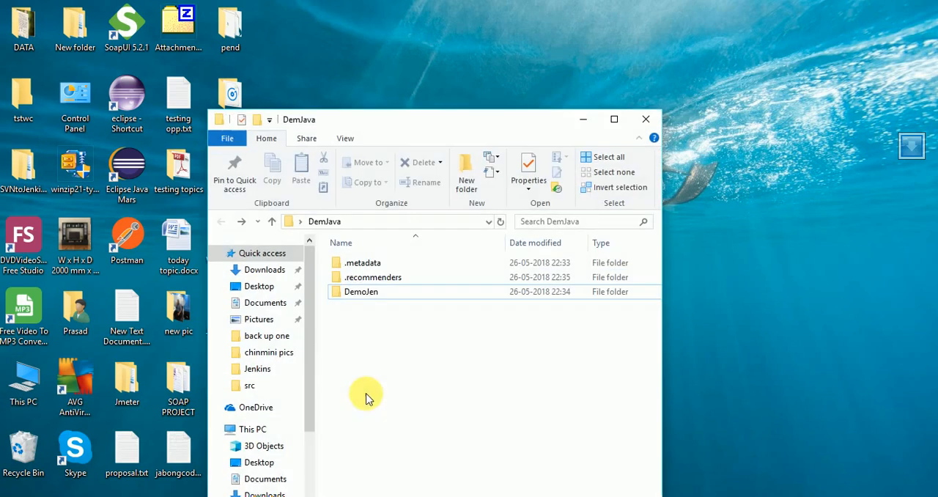
double_click(359, 293)
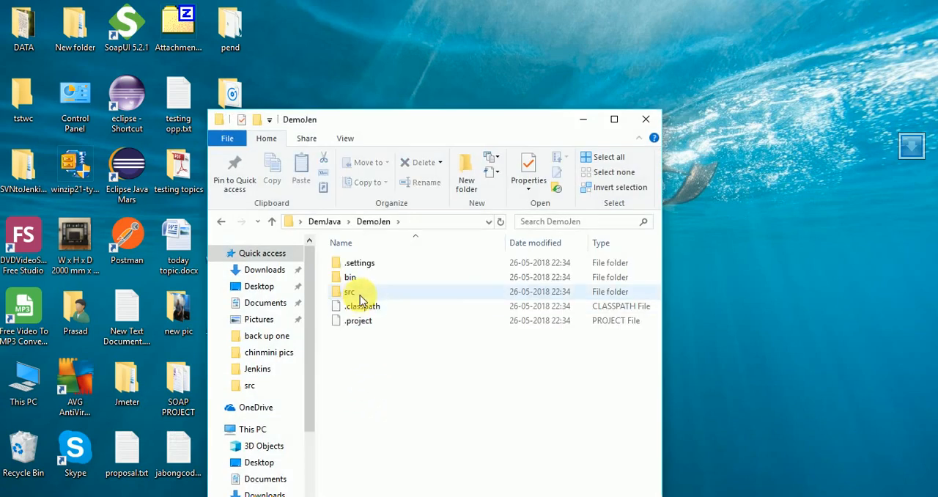
click(360, 293)
double_click(360, 293)
double_click(354, 263)
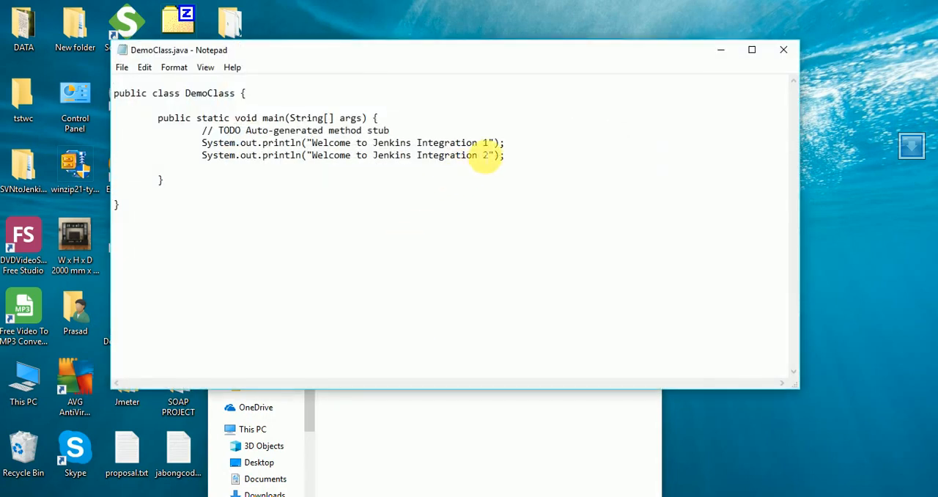
click(784, 49)
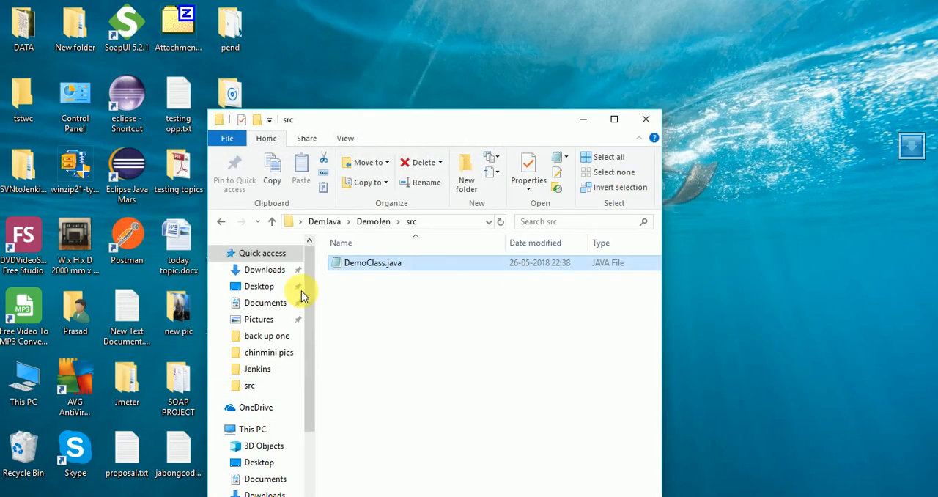
- Commit the DemJava folder to the DemoJenkins repository with all changed files checked and an empty message
click(221, 221)
click(221, 221)
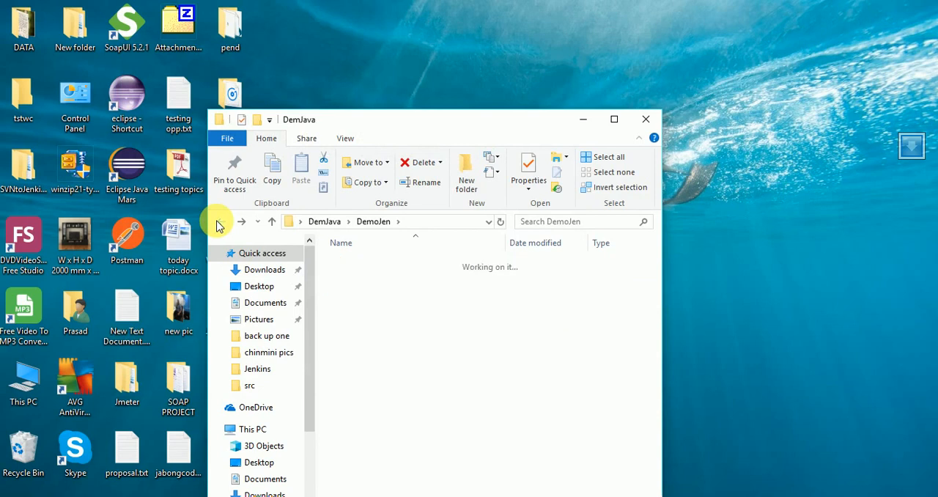
right_click(391, 374)
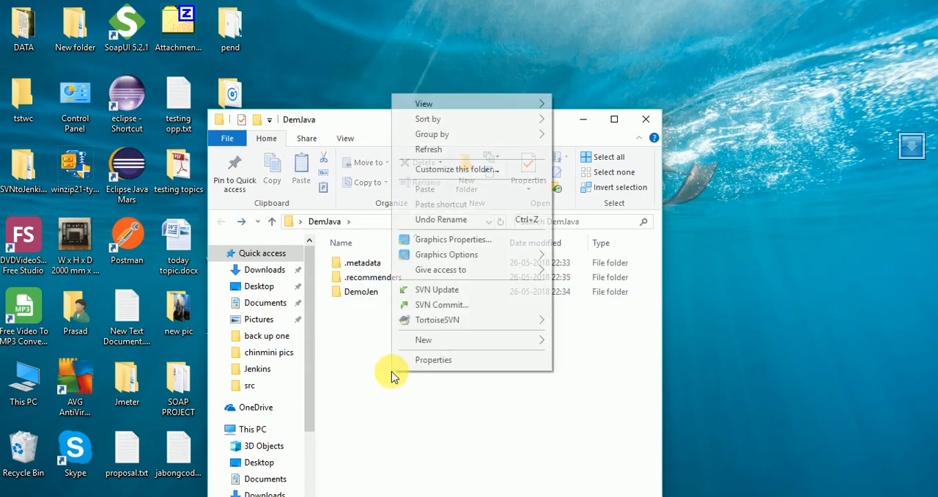
click(444, 307)
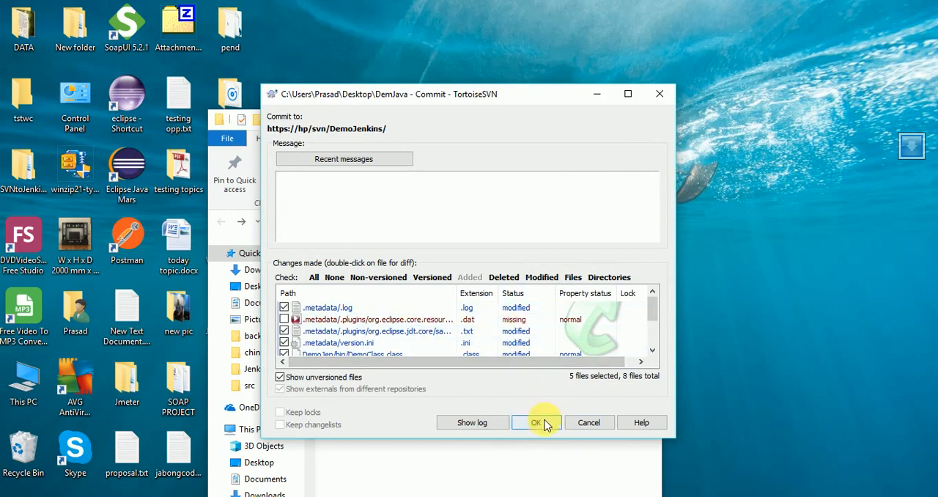
click(314, 277)
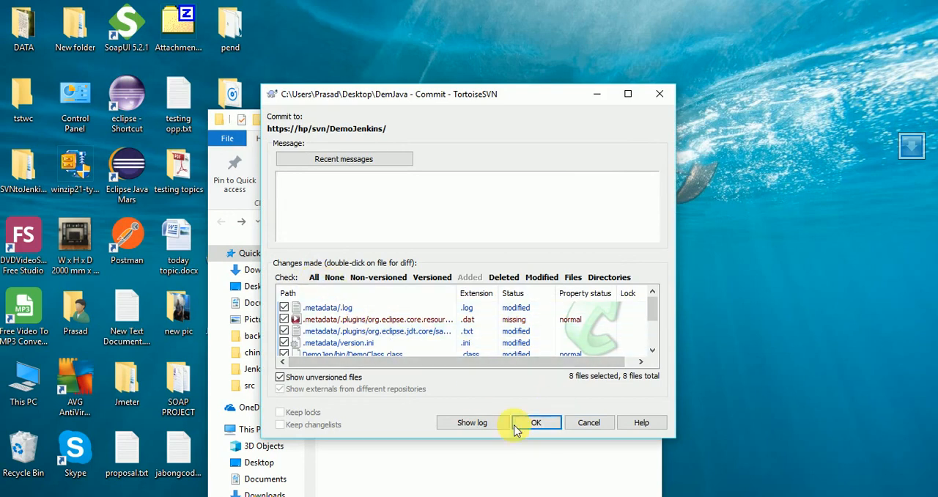
click(536, 428)
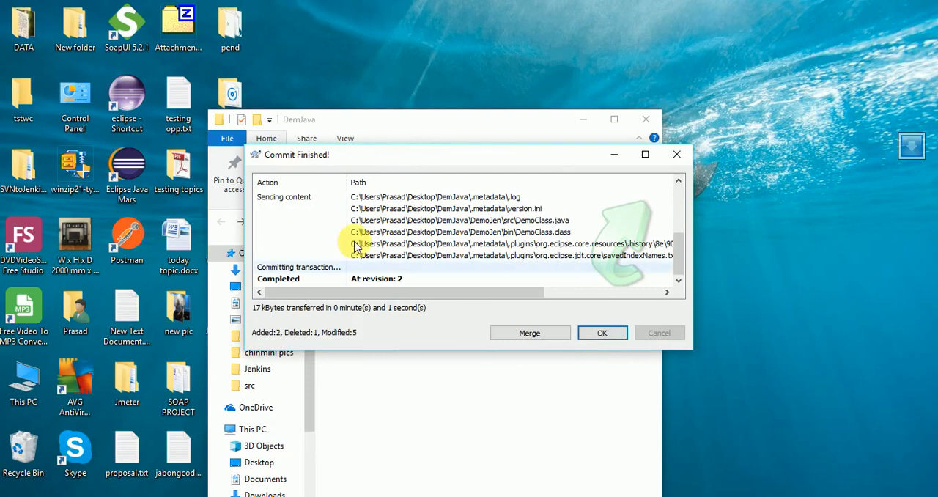
click(601, 336)
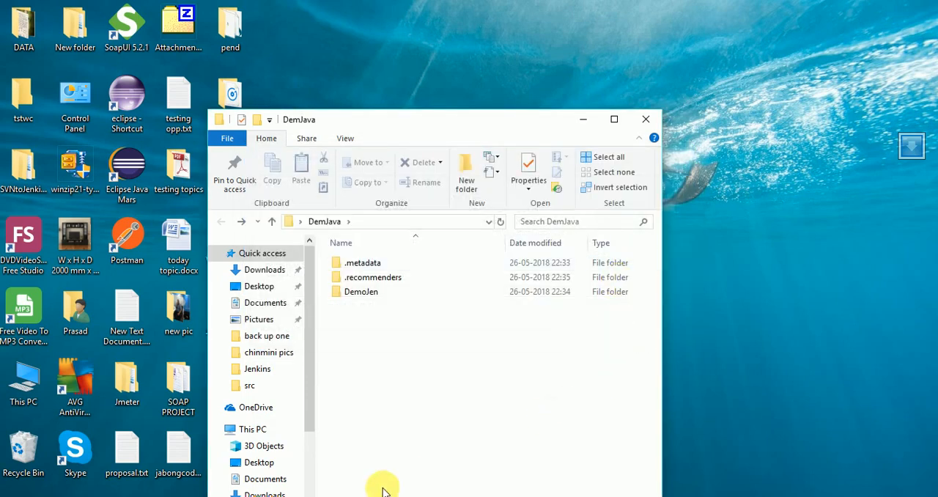
- Minimize the DemJava folder window and switch to the browser with the VisualSVN Server pages
click(588, 122)
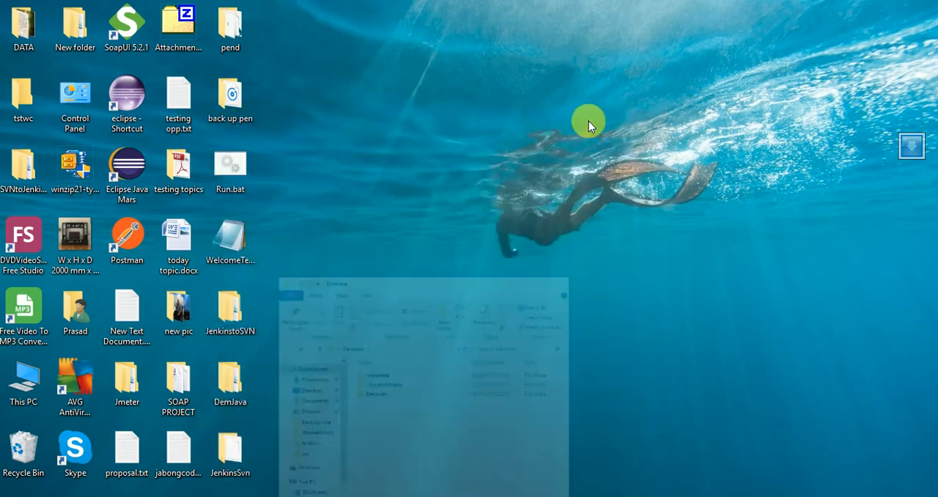
click(320, 496)
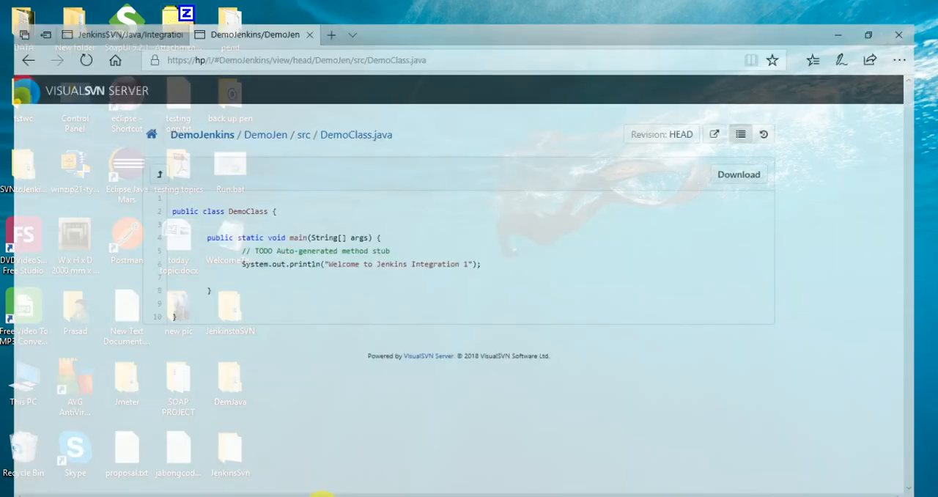
click(74, 36)
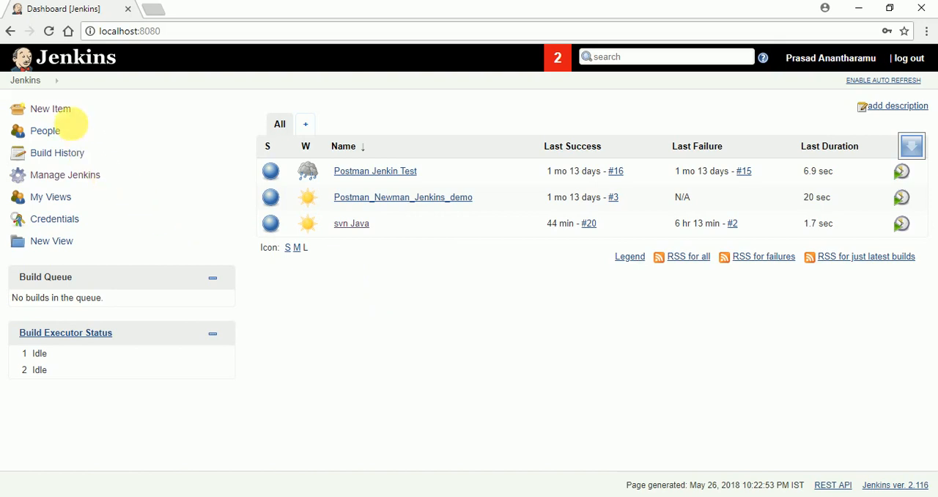
- Create a new Jenkins freestyle project named DemoJenkinsSVN
click(66, 111)
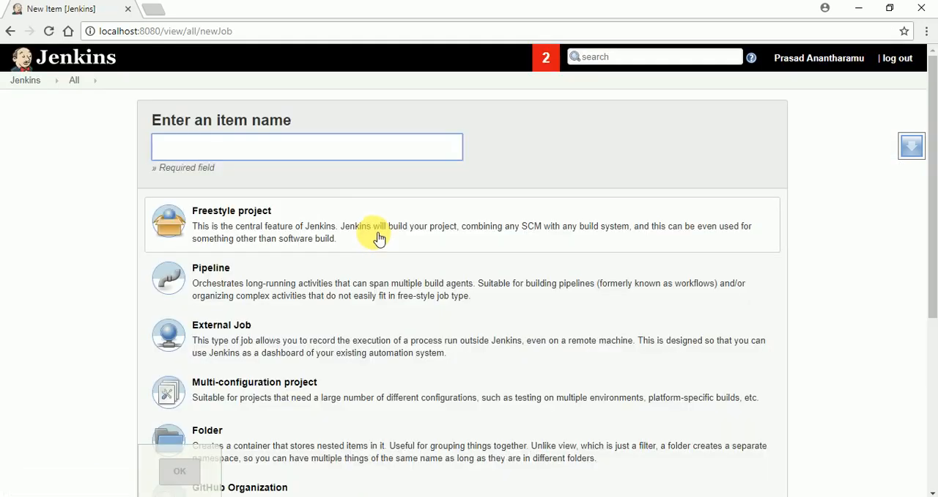
click(244, 153)
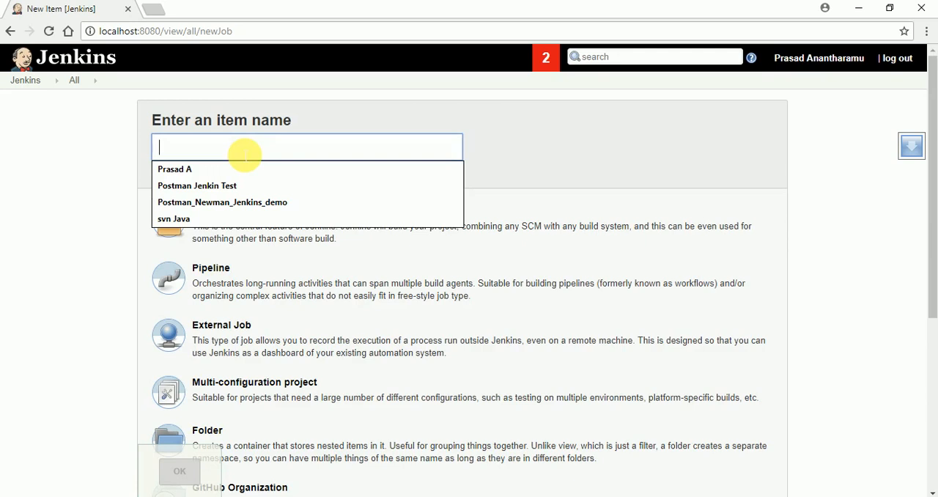
text(DemoJenkinsSVN)
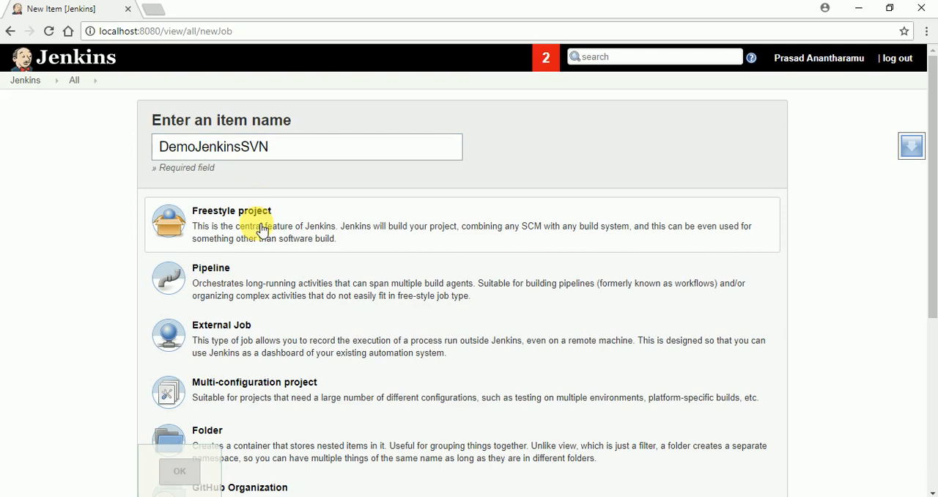
click(262, 230)
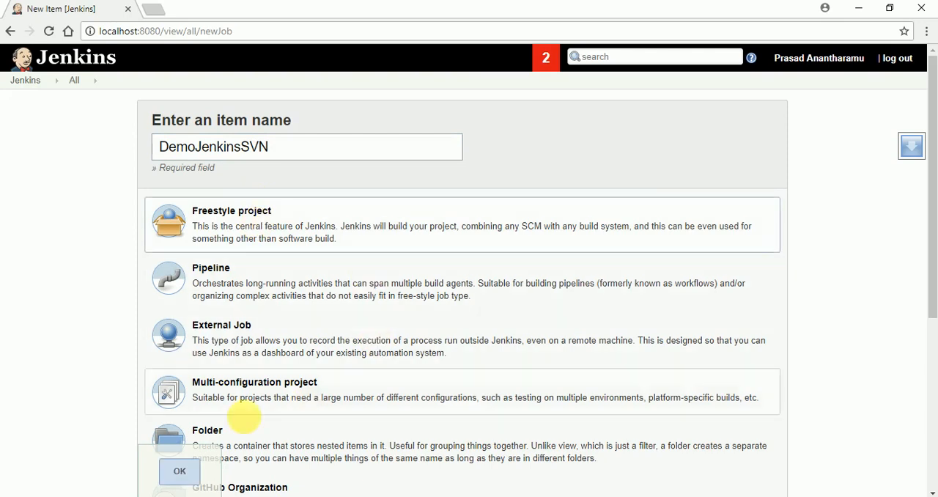
click(180, 471)
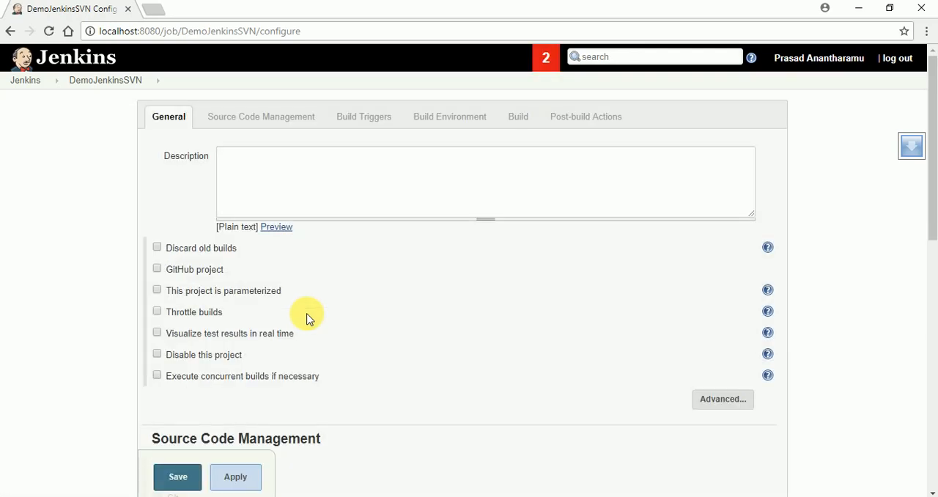
- Set the project's source code management to Subversion
scroll(307, 320, down, 2)
scroll(524, 334, up, 2)
scroll(283, 293, down, 3)
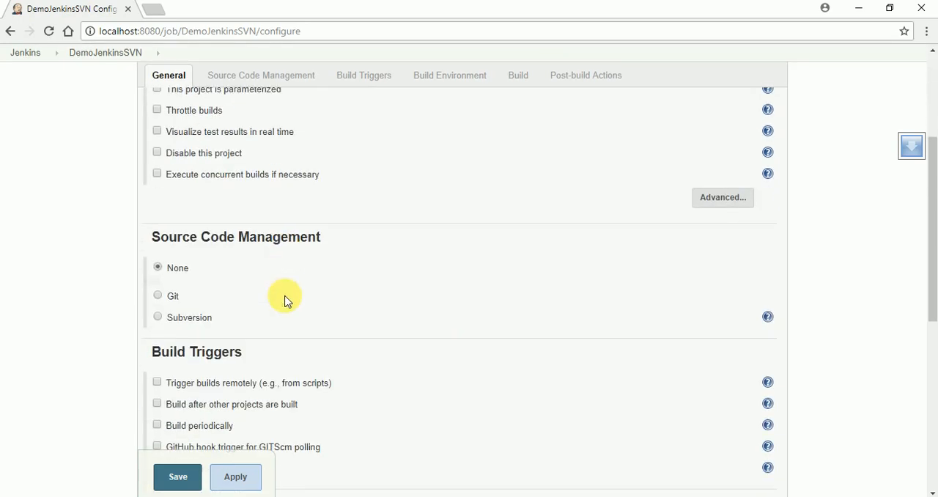
click(190, 315)
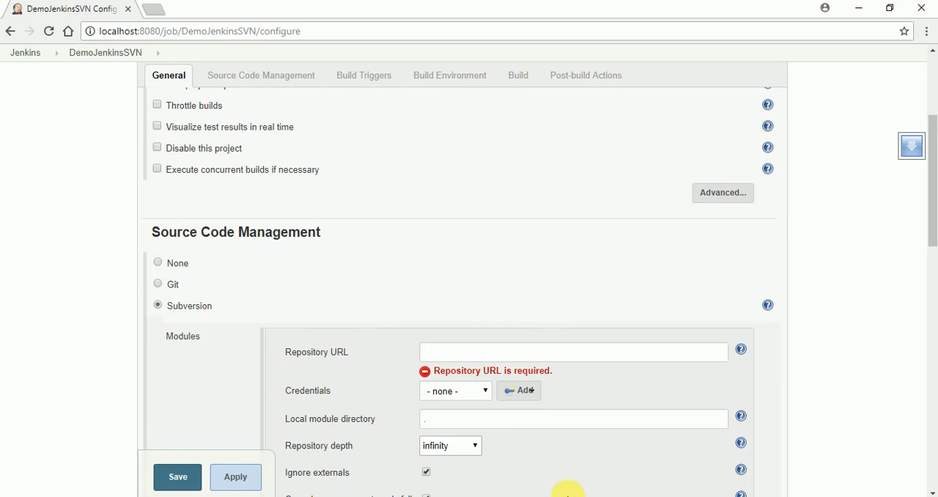
mouse_move(824, 487)
click(802, 464)
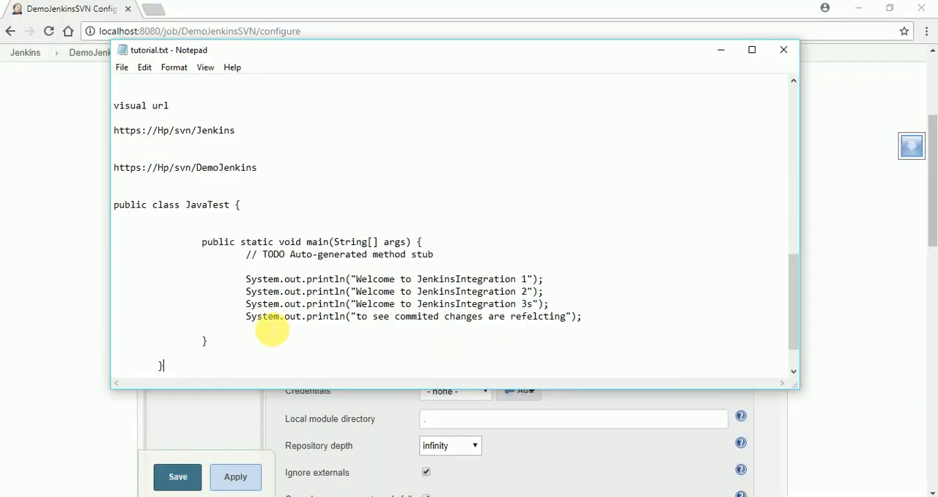
scroll(256, 279, up, 1)
drag(257, 206, 116, 193)
right_click(137, 206)
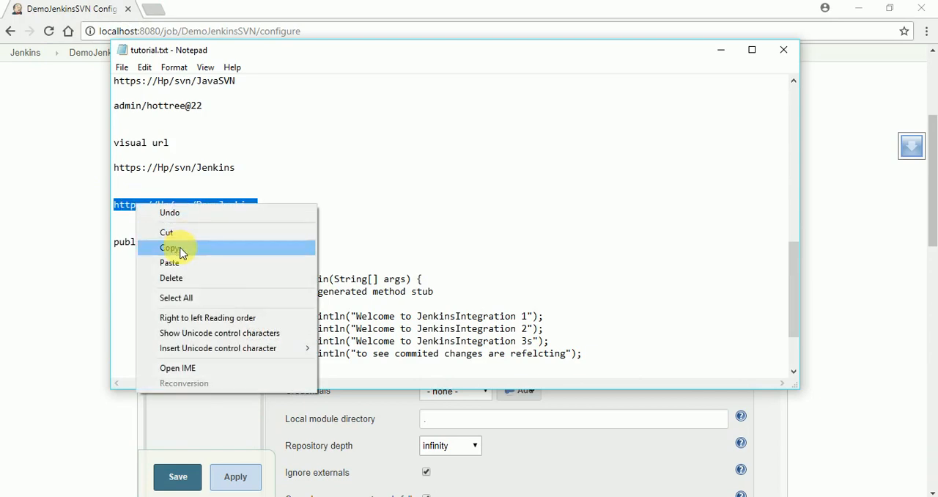
click(182, 253)
click(57, 272)
click(497, 356)
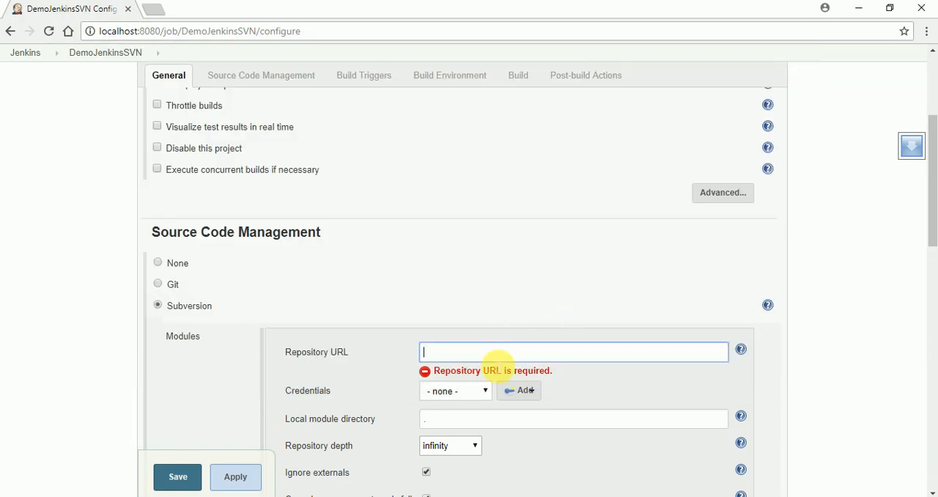
key(ctrl+v)
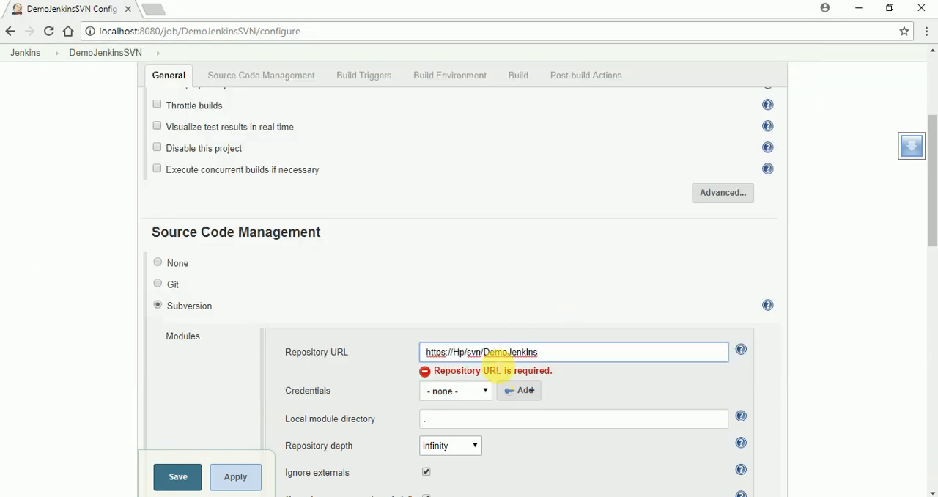
click(619, 390)
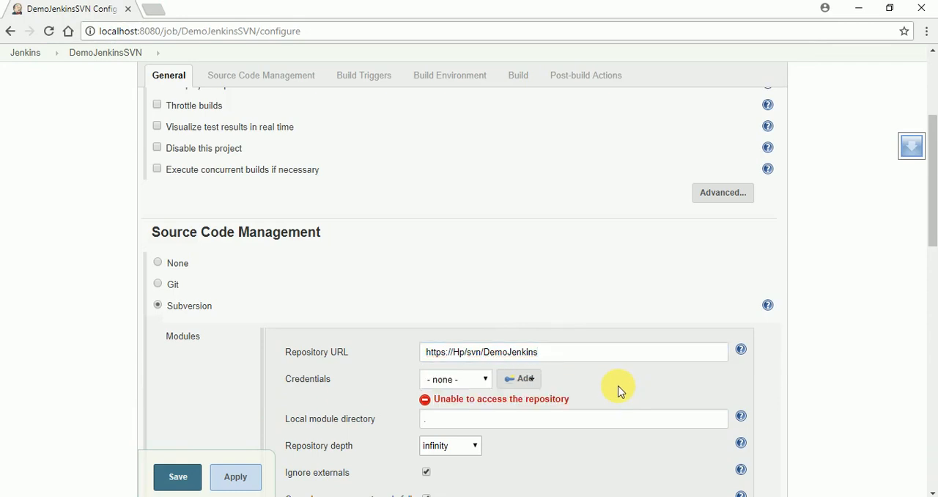
- Add global Jenkins credentials of kind Username with password, entering username admin and the account password
click(540, 386)
click(539, 399)
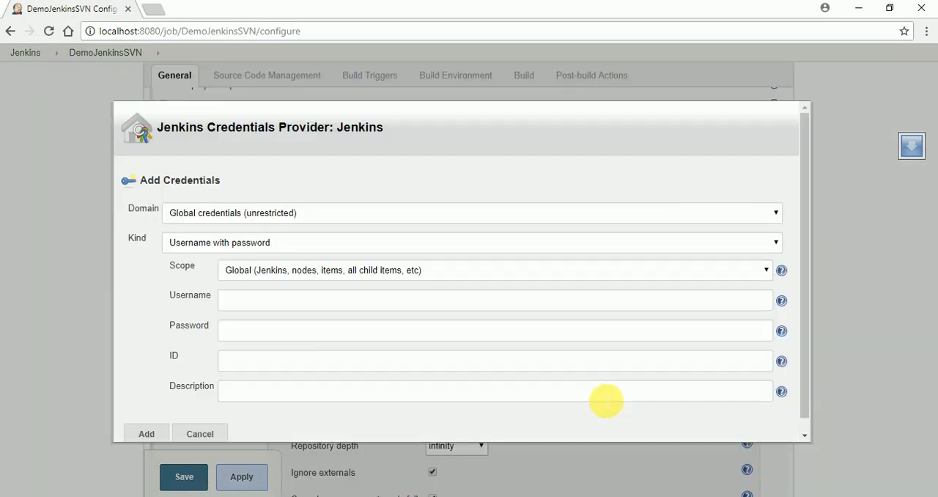
scroll(390, 337, down, 1)
click(278, 288)
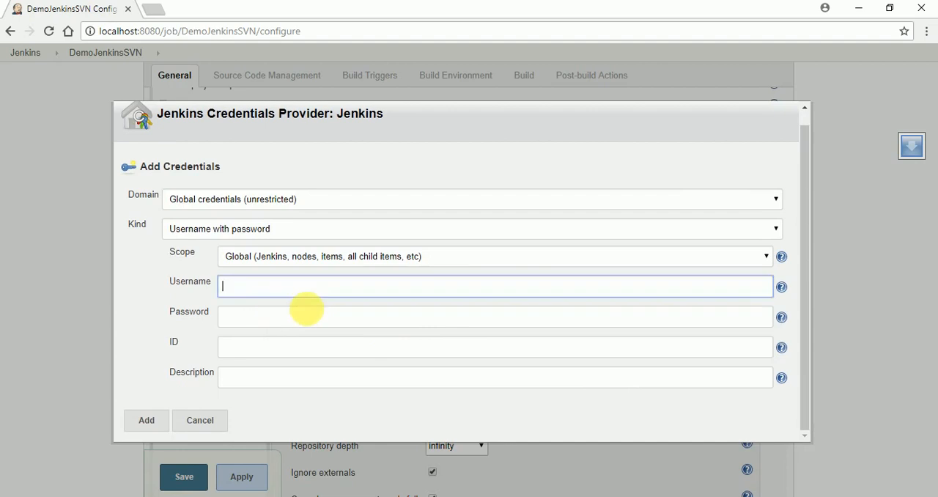
click(312, 307)
click(291, 321)
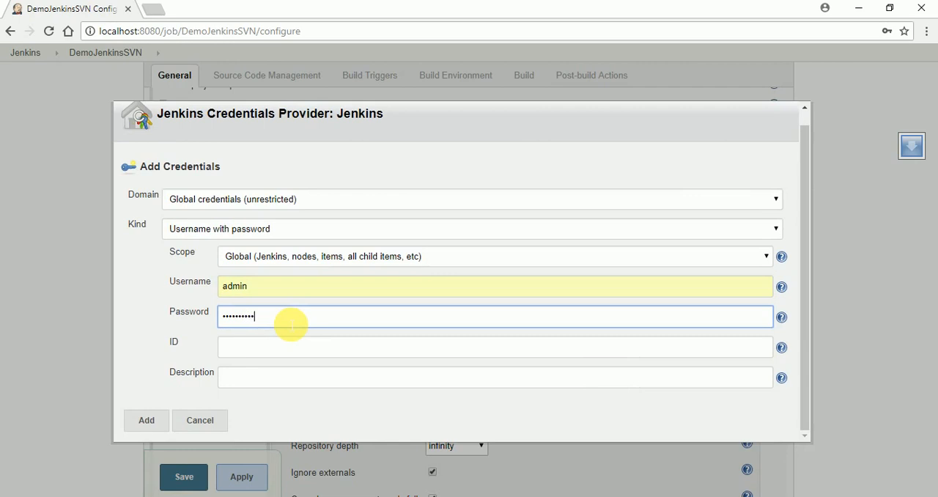
click(163, 428)
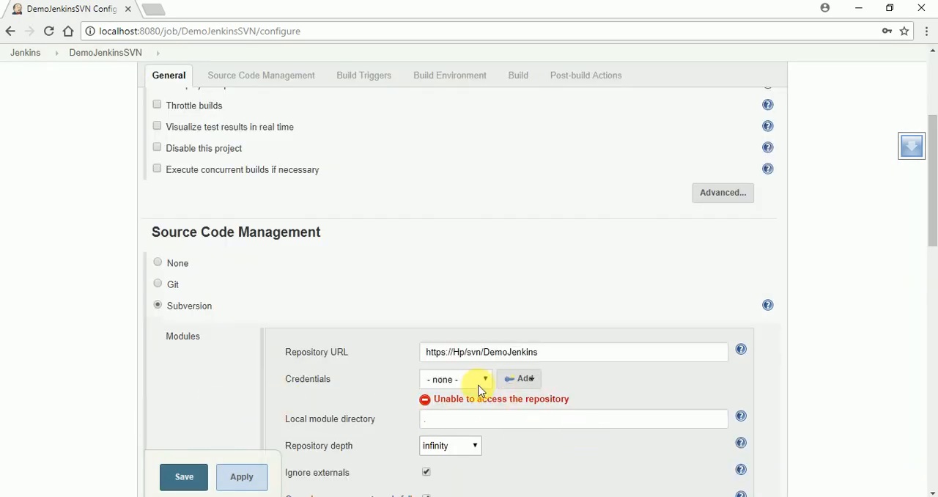
- Choose an admin credential for the DemoJenkins Subversion repository, trying the first entry and settling on the second
click(486, 381)
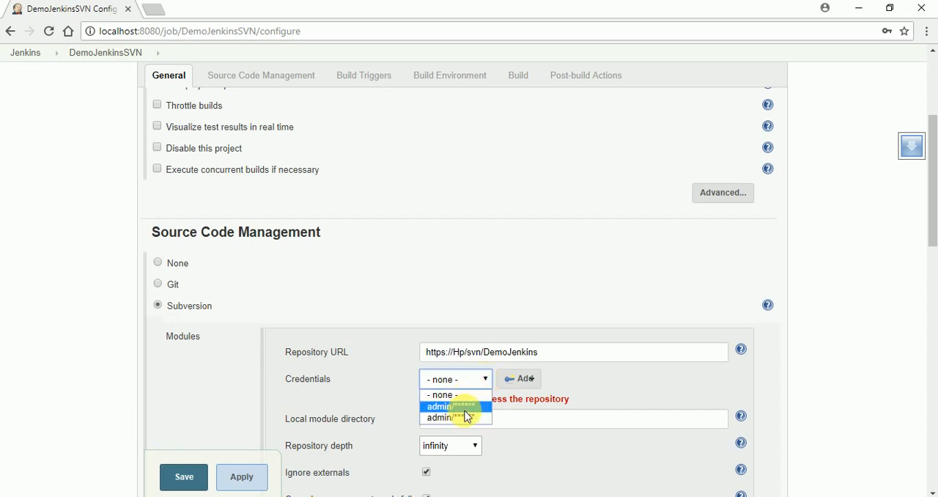
click(465, 407)
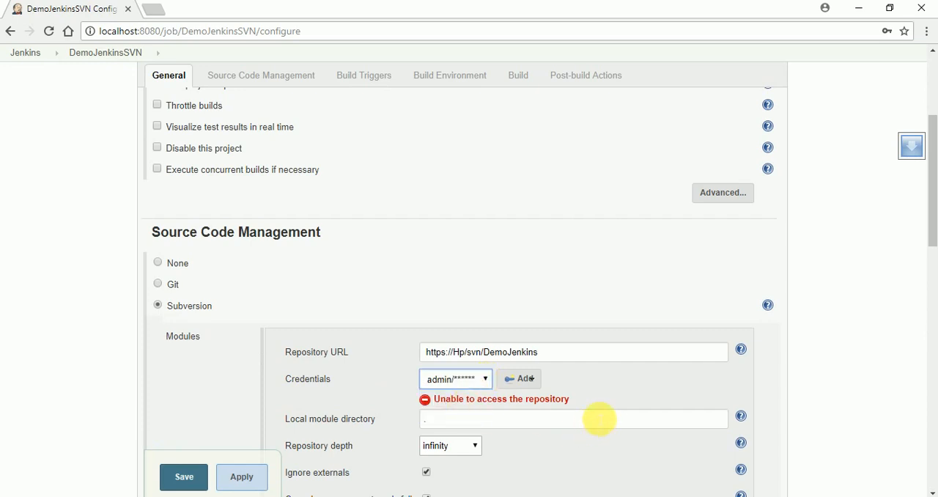
scroll(616, 450, down, 1)
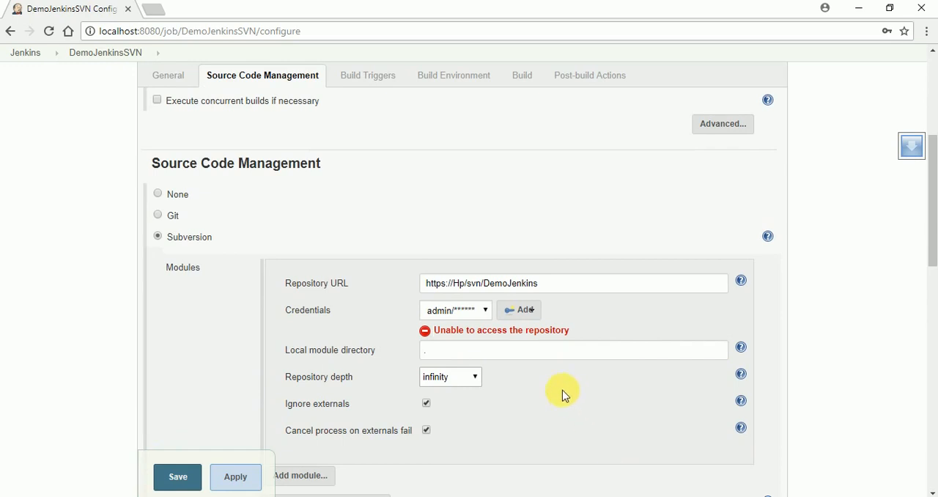
click(487, 312)
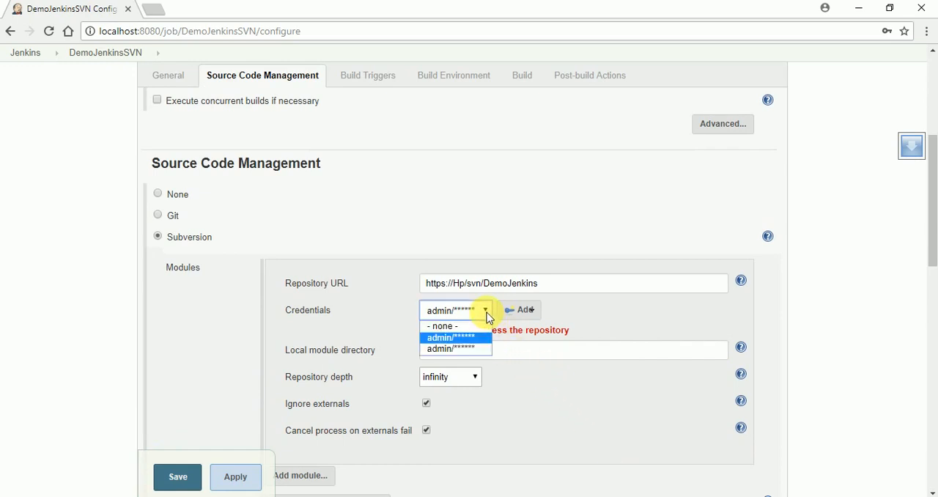
click(481, 349)
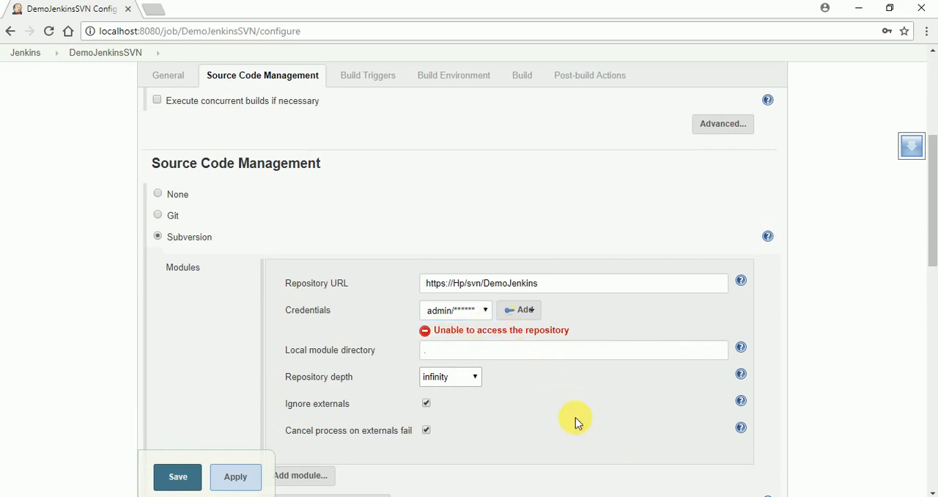
scroll(578, 418, down, 3)
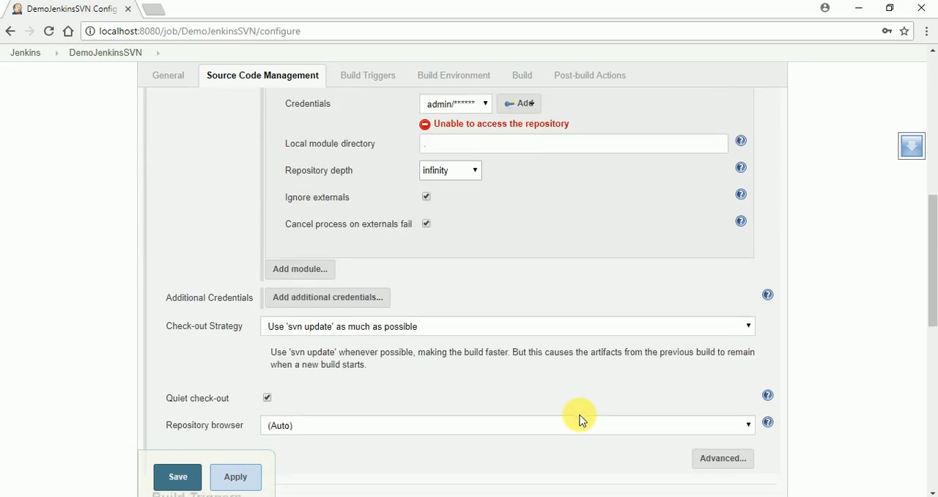
scroll(579, 420, up, 3)
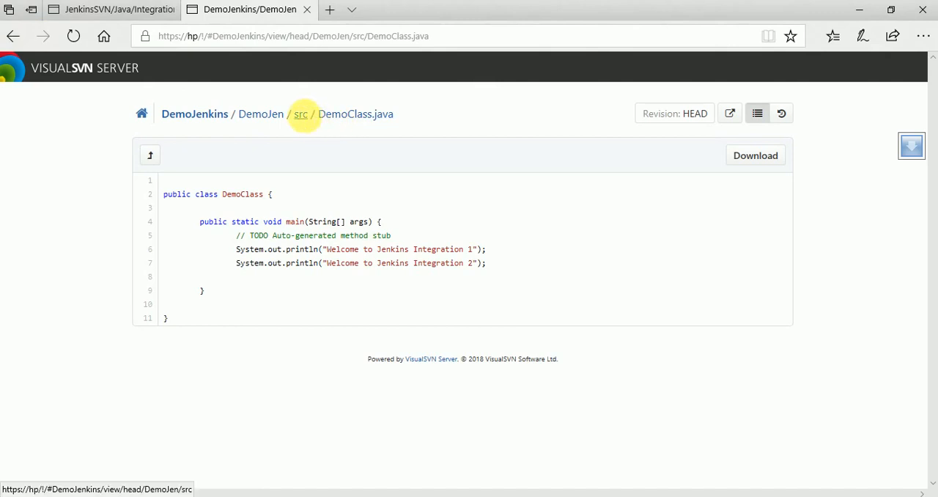
- Open the src folder in the repository browser, switch to VisualSVN Server, and examine the DemoJenkins and JenkinsSVN repositories and the users
click(301, 115)
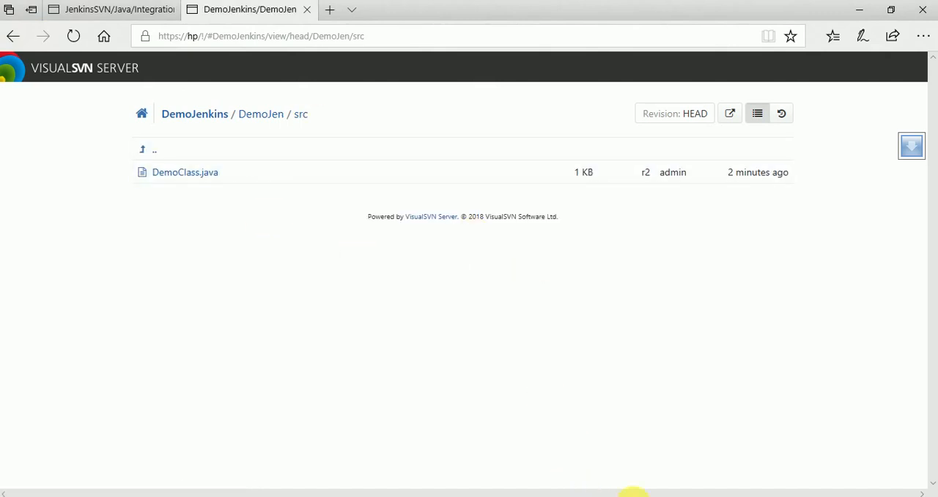
key(alt+Tab)
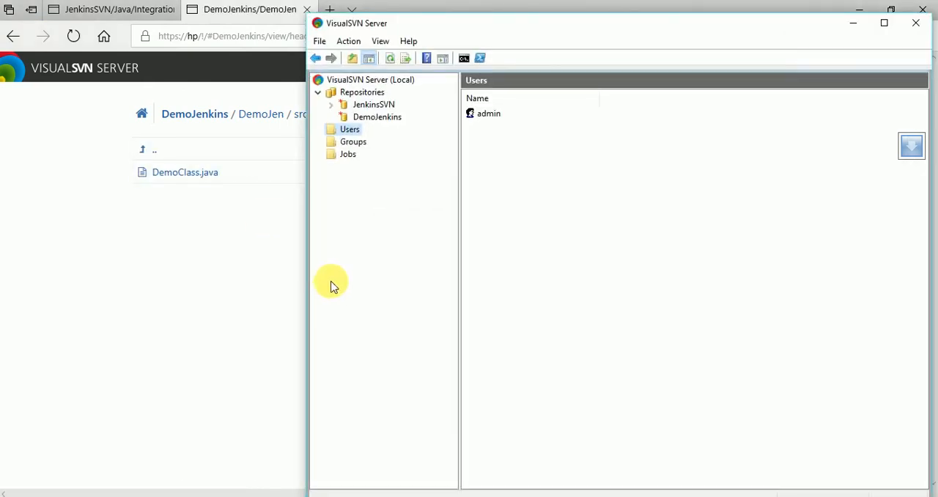
click(370, 119)
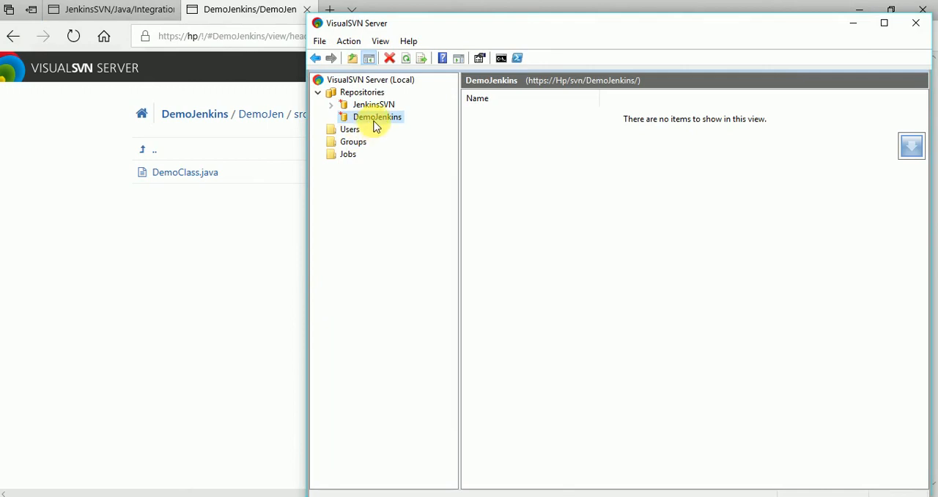
right_click(376, 123)
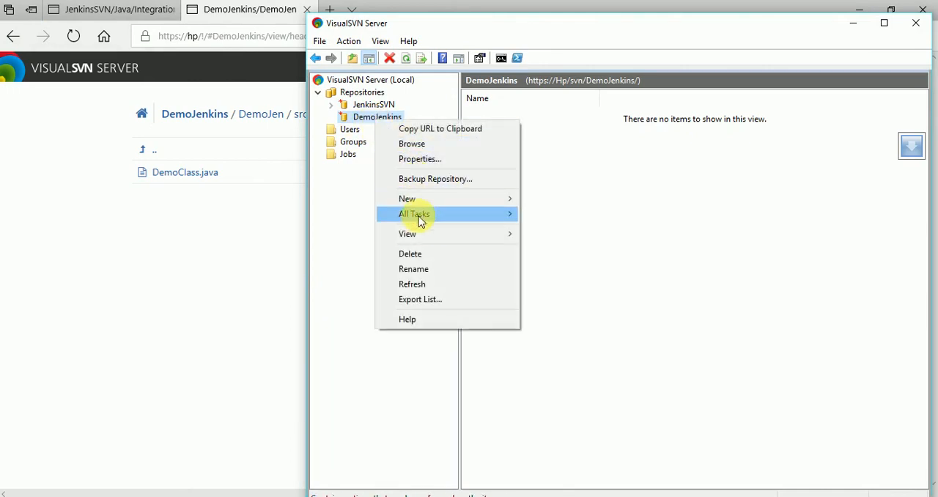
mouse_move(422, 236)
click(339, 207)
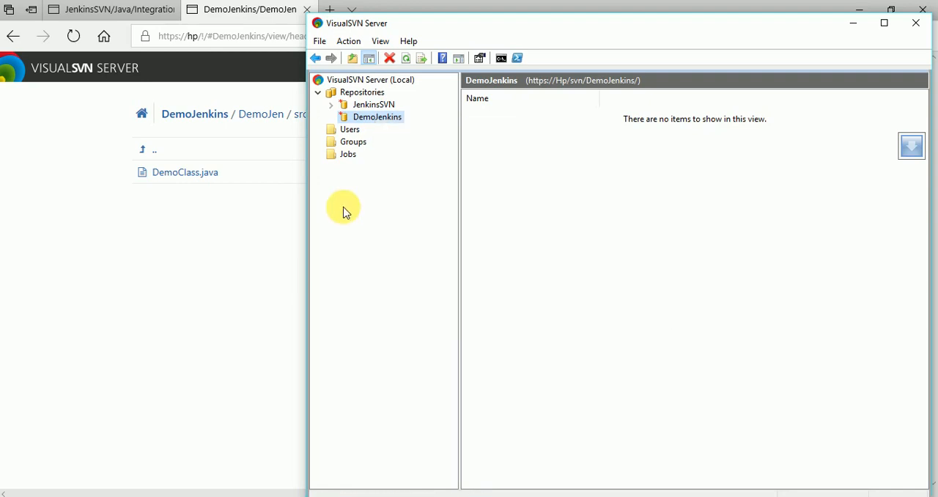
click(376, 105)
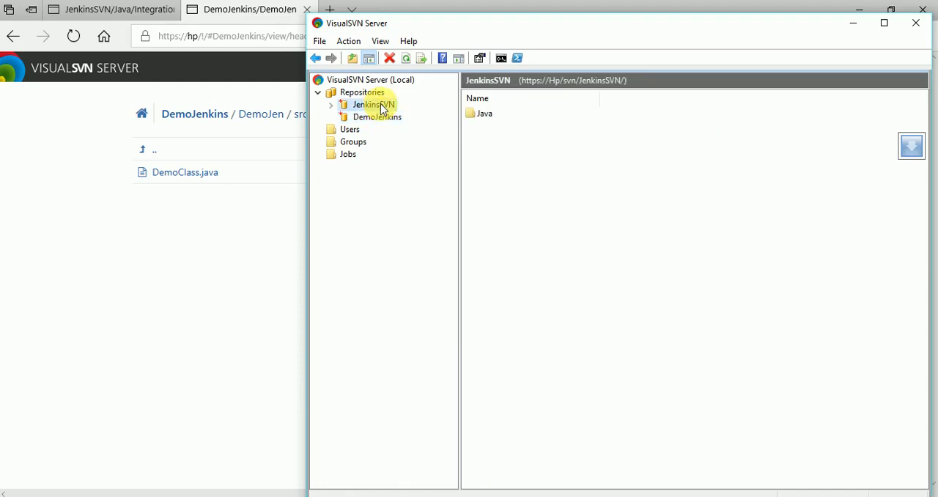
click(383, 118)
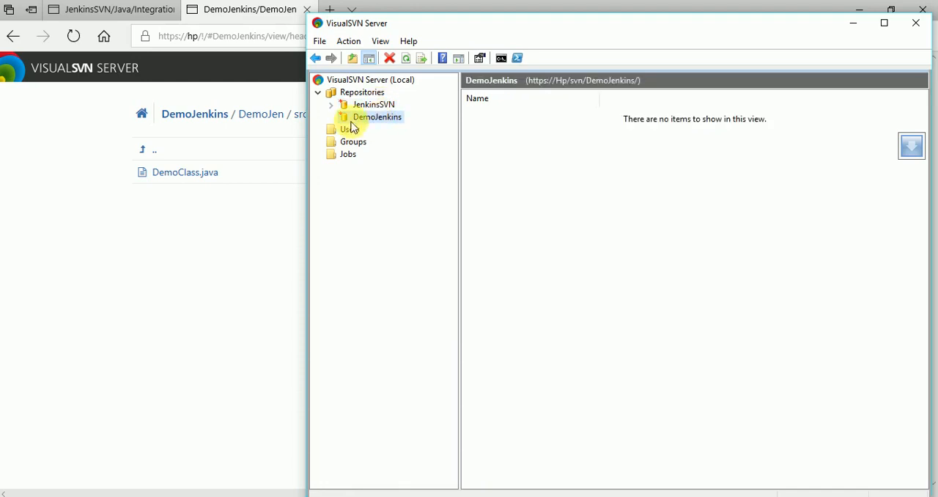
click(350, 130)
right_click(348, 133)
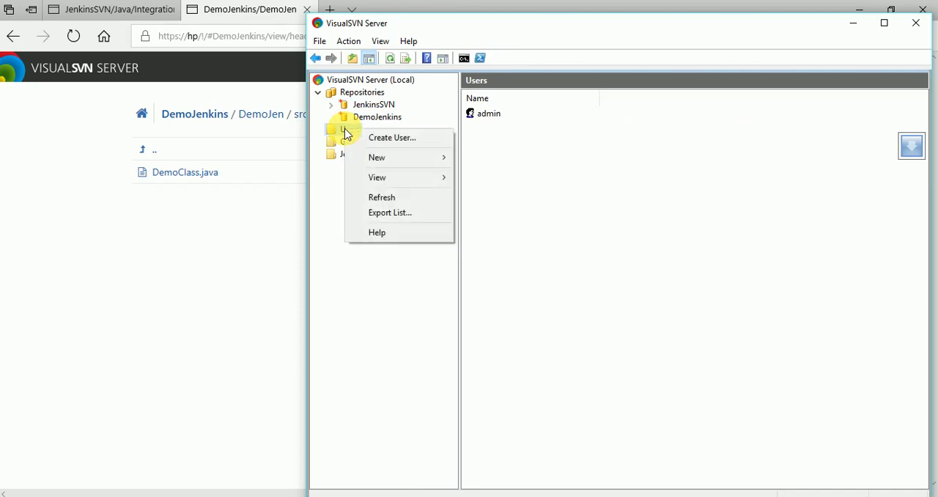
- Add the user admin with Read / Write permissions to the DemoJenkins repository's security properties and apply the change
click(358, 118)
right_click(361, 116)
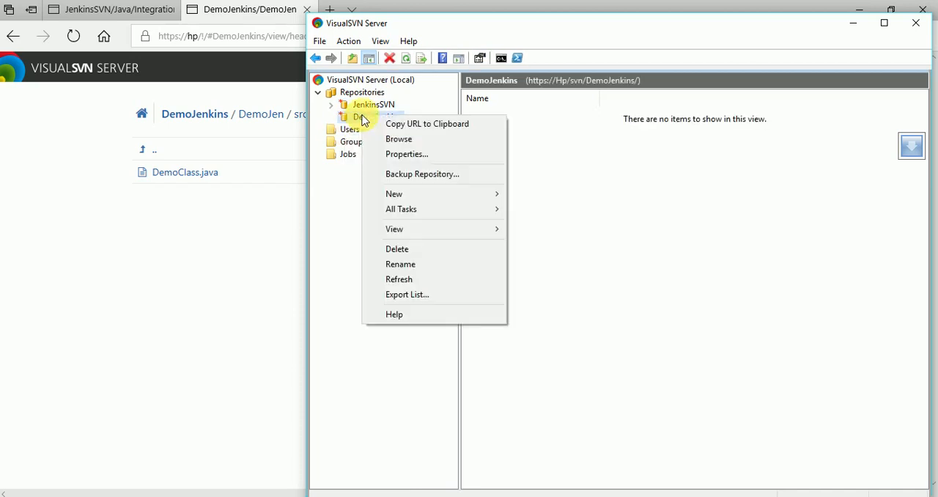
click(408, 155)
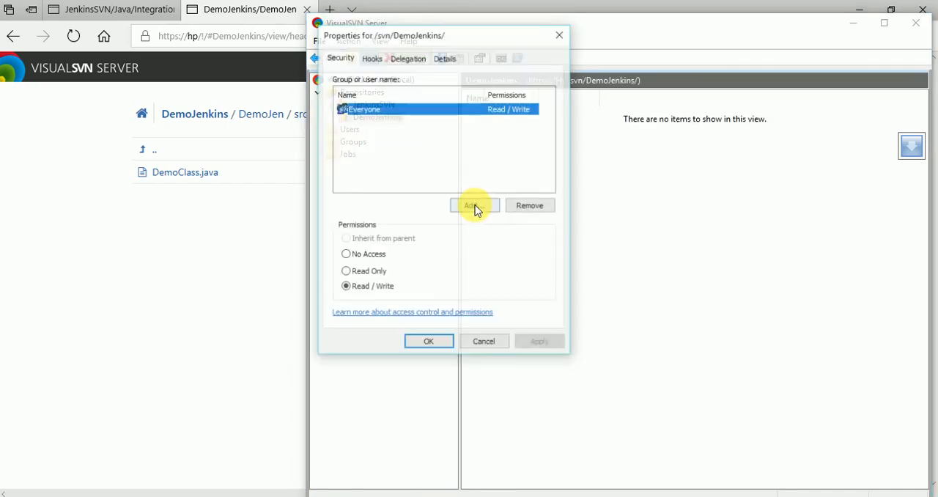
click(472, 206)
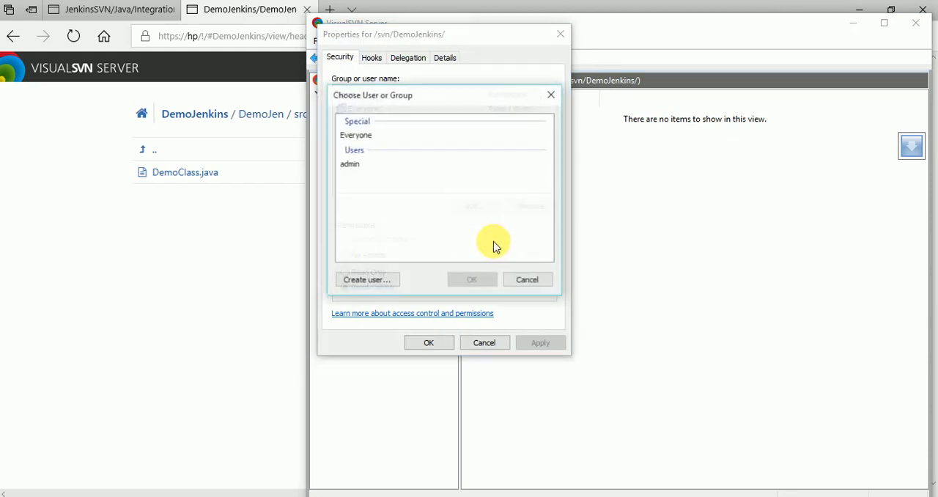
click(367, 163)
click(455, 280)
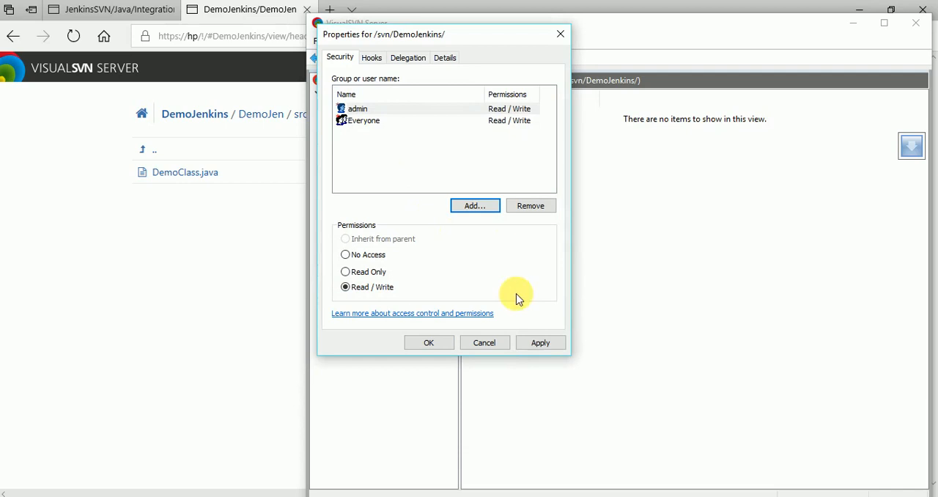
click(533, 344)
click(440, 345)
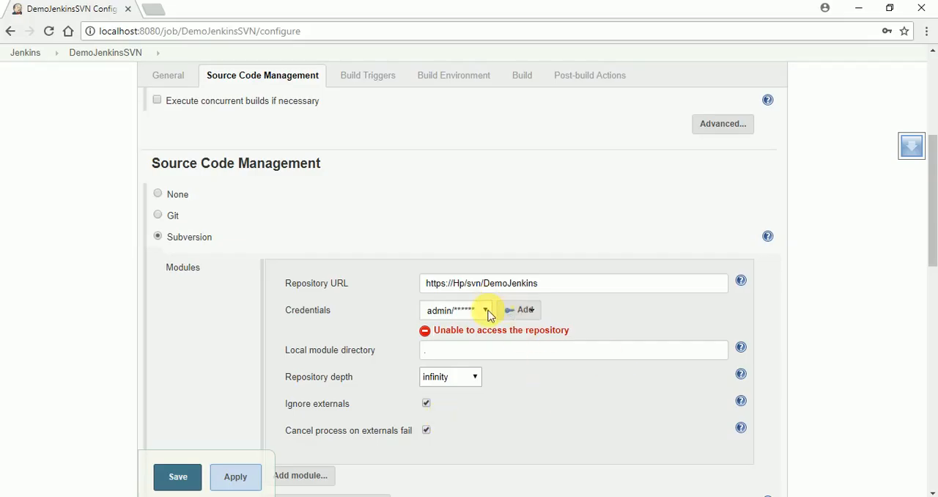
- Return to the Jenkins job configuration and reselect the second admin credential for the Subversion repository
click(486, 311)
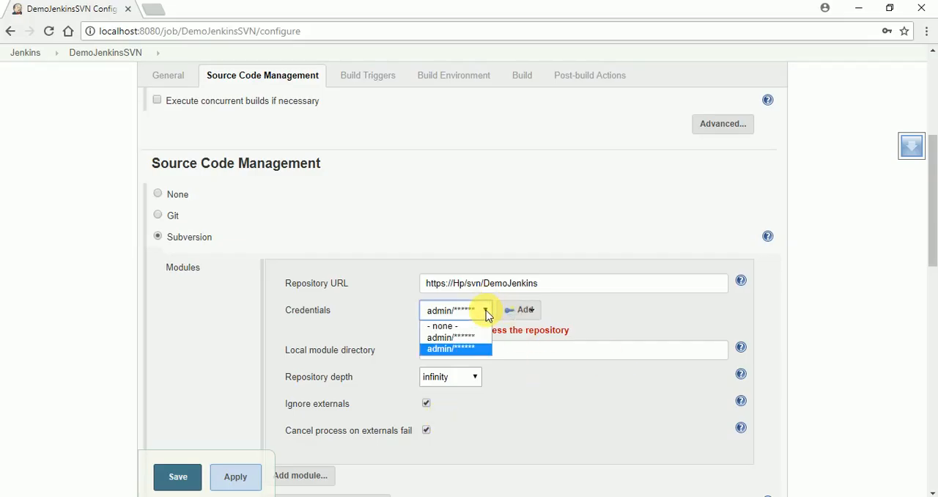
click(448, 349)
click(531, 313)
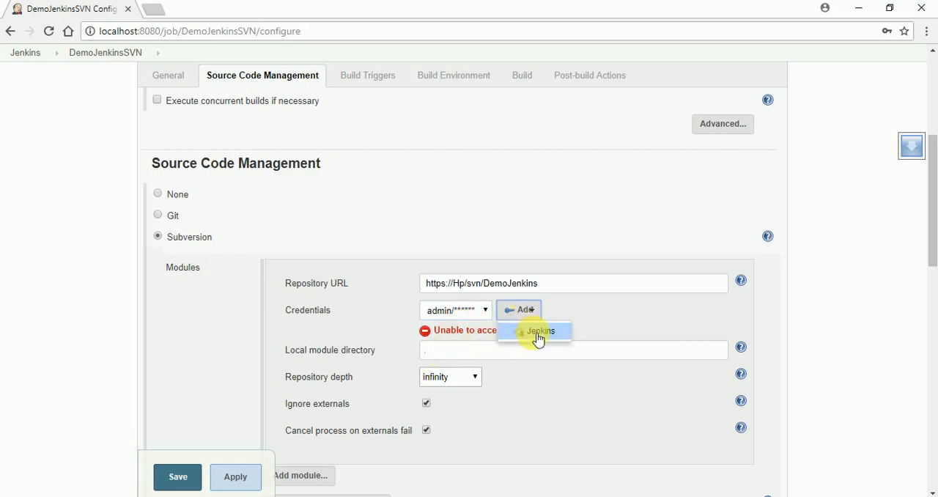
click(588, 441)
click(605, 285)
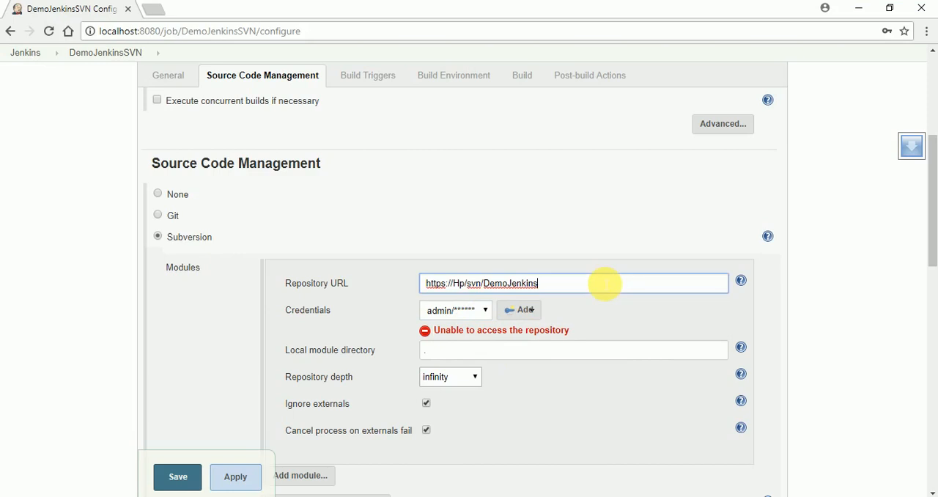
click(532, 426)
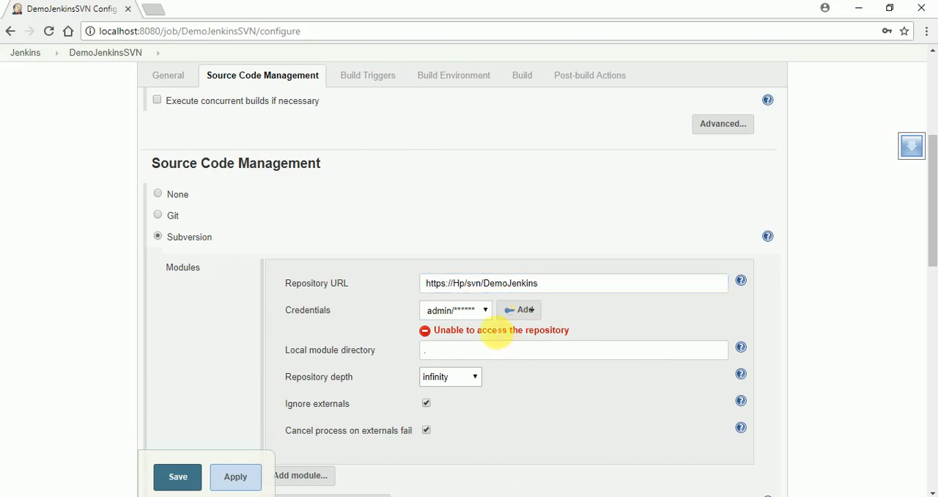
click(487, 312)
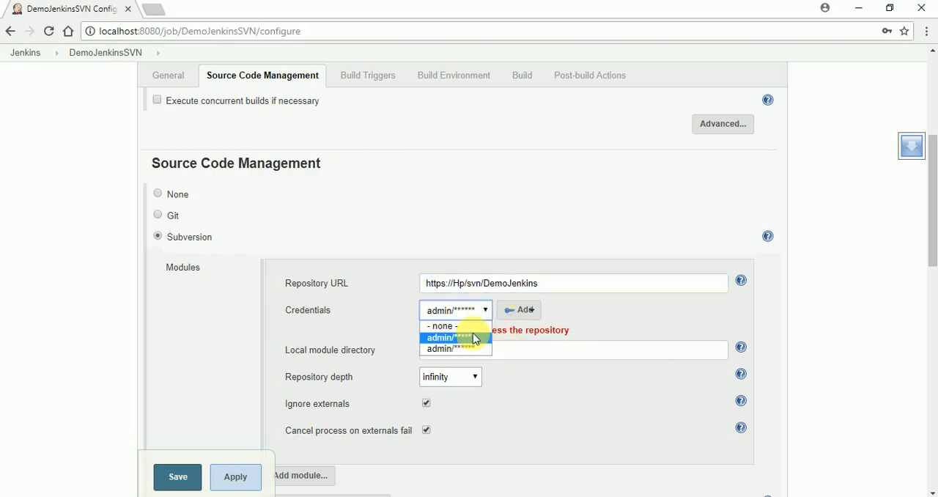
click(472, 349)
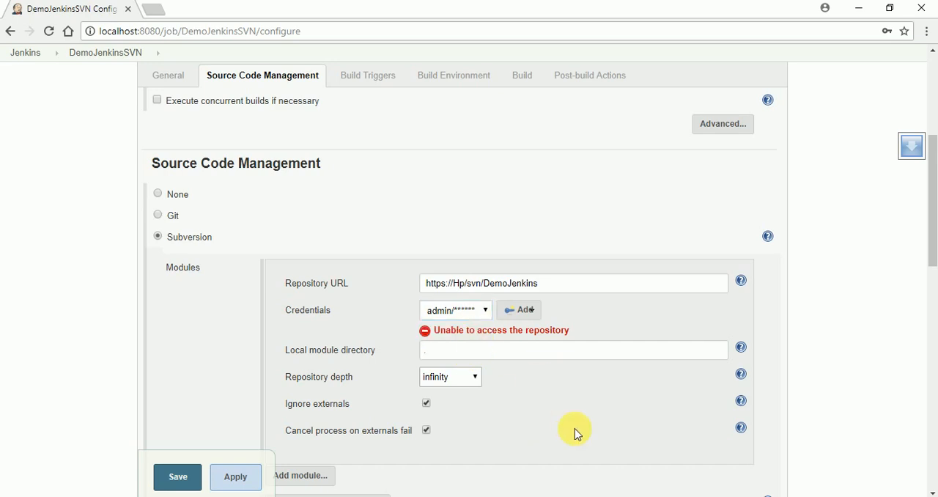
scroll(575, 429, down, 4)
scroll(570, 417, down, 2)
scroll(568, 410, up, 7)
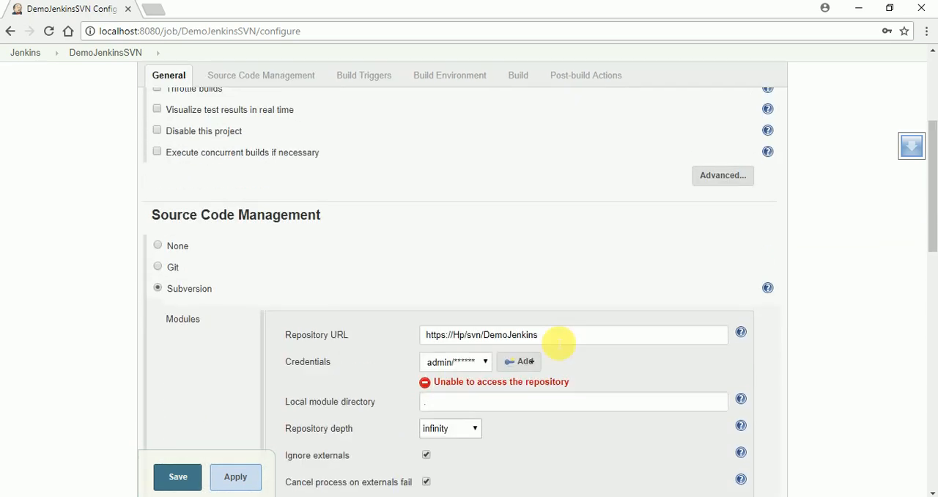
scroll(448, 480, down, 3)
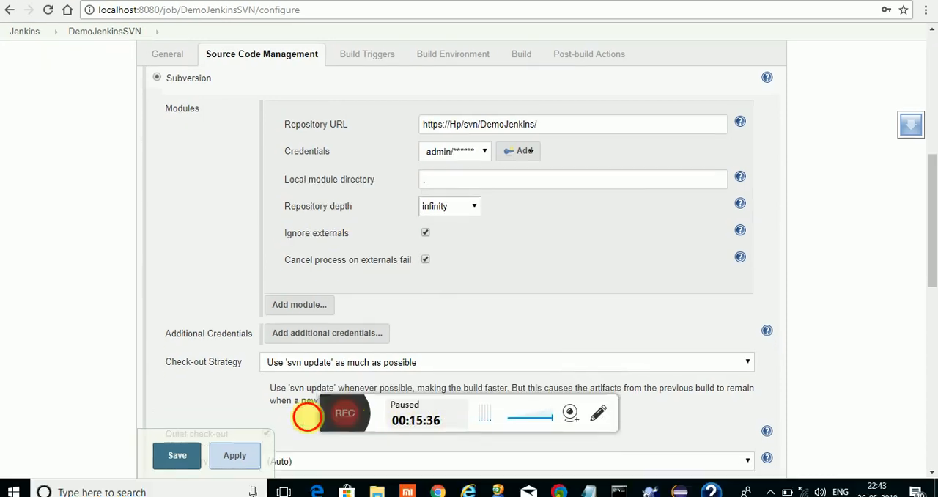
click(336, 412)
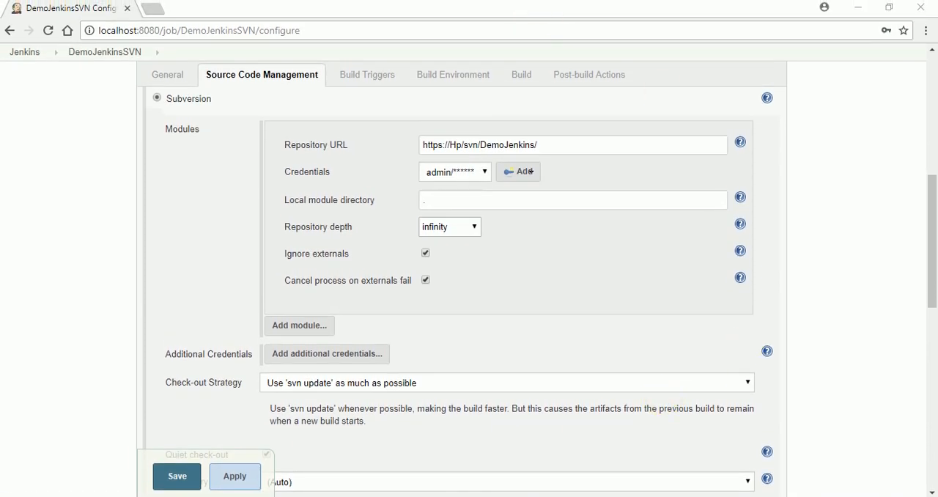
key(alt+Tab)
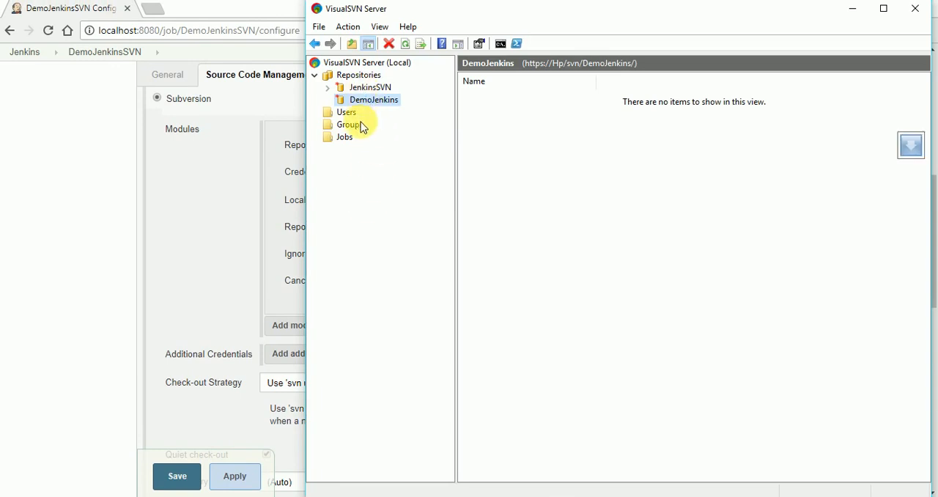
right_click(391, 103)
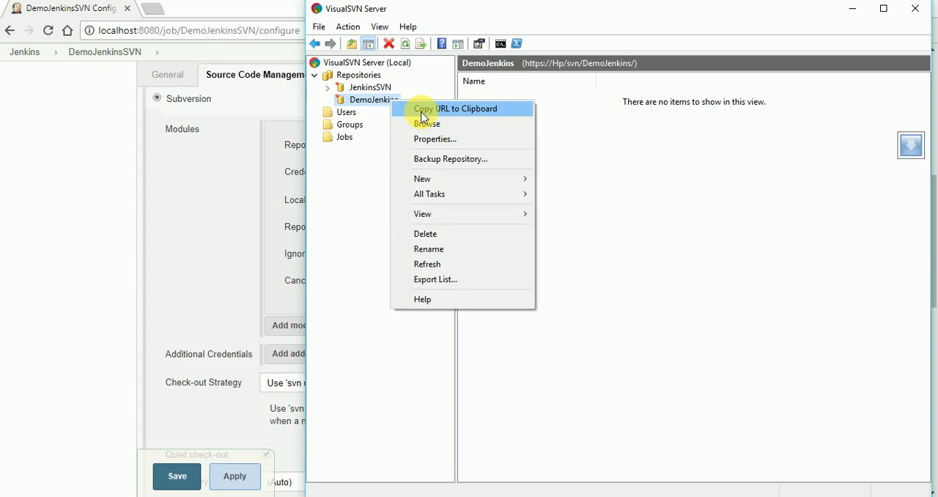
click(212, 254)
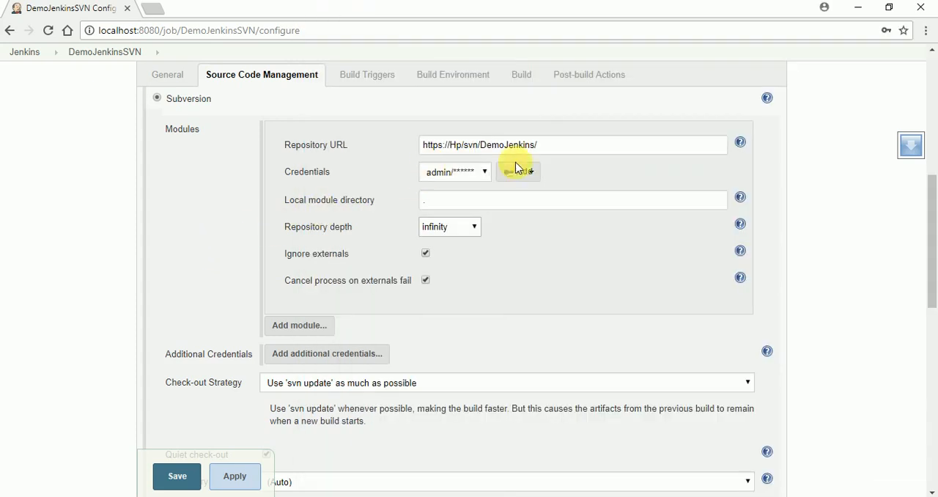
click(560, 147)
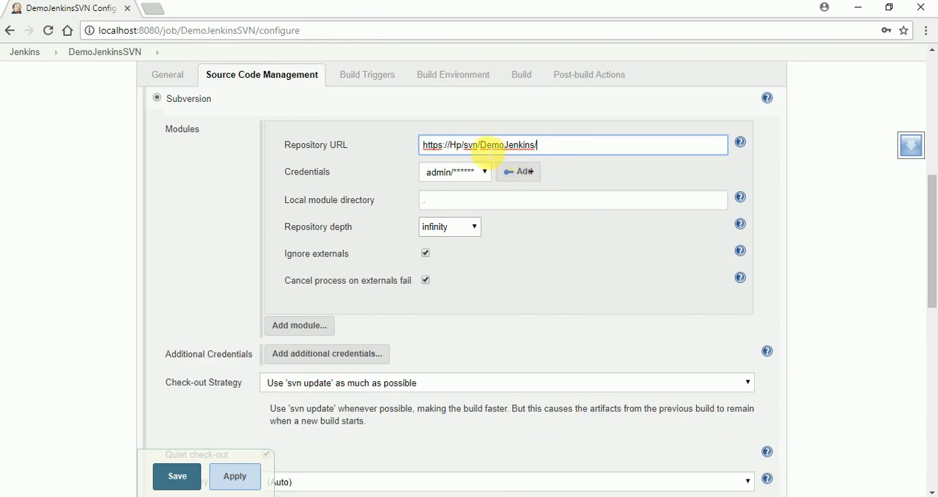
click(532, 272)
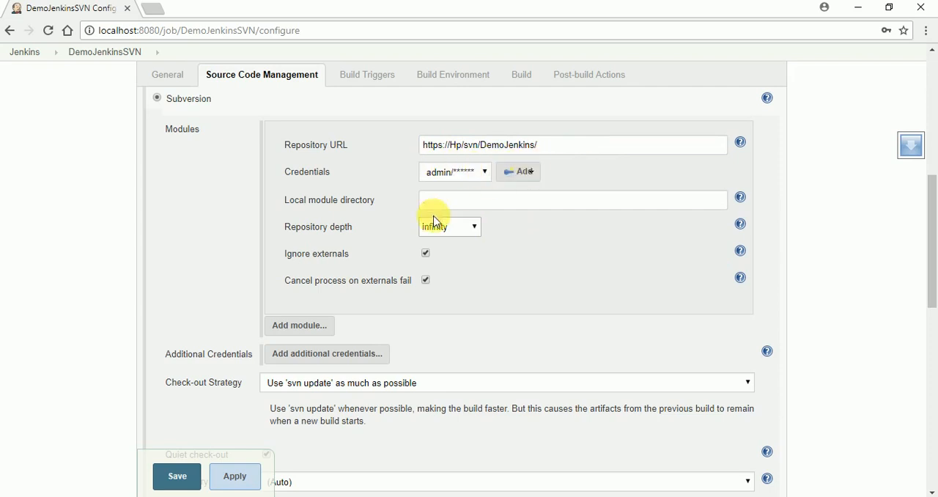
text(.)
scroll(264, 192, up, 2)
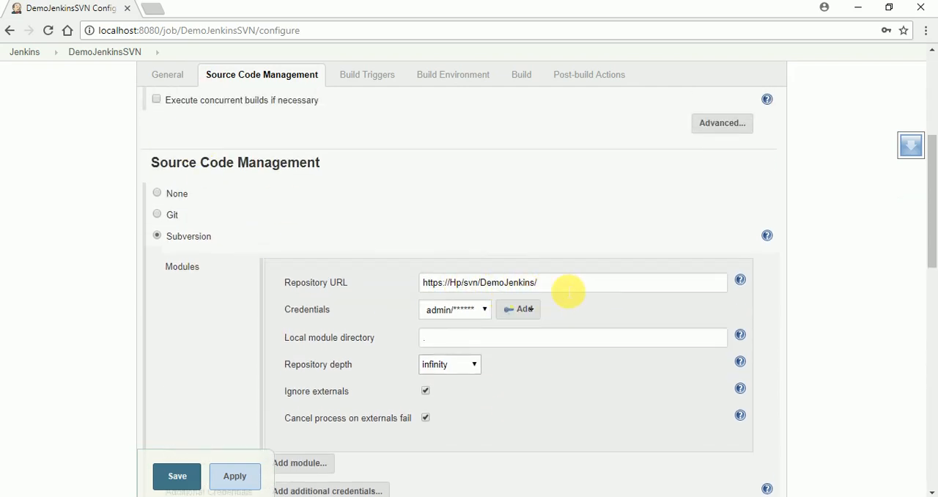
click(570, 290)
scroll(597, 371, up, 3)
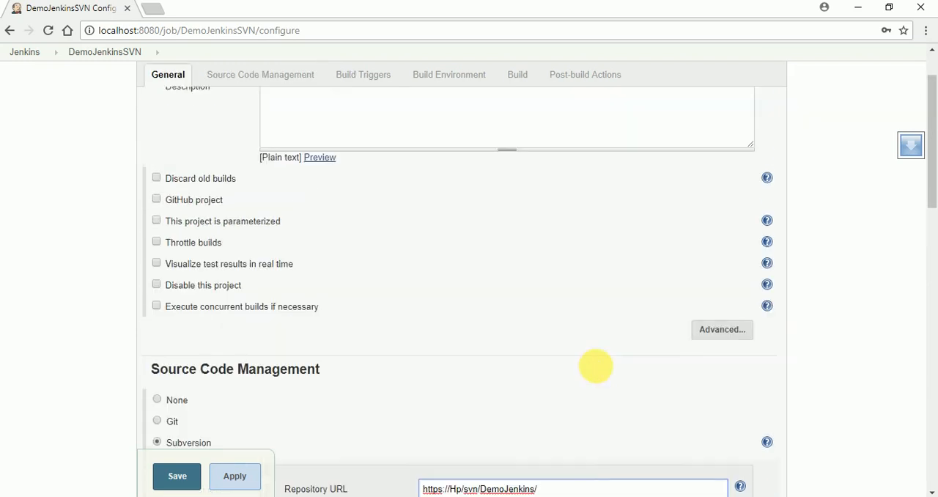
scroll(597, 370, down, 2)
scroll(597, 372, down, 1)
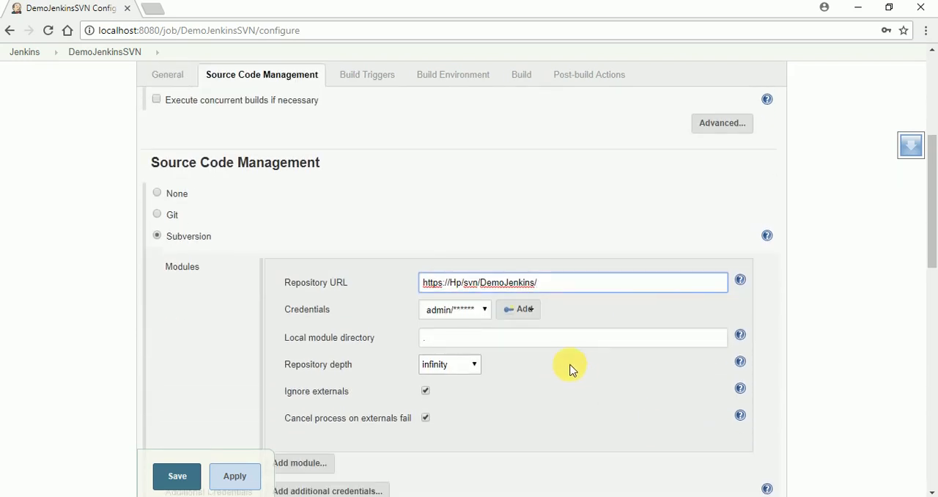
- Switch to the TortoiseSVN commit dialog, try to commit the DemJava files to the DemoJenkins repository, and dismiss the dialog
click(648, 496)
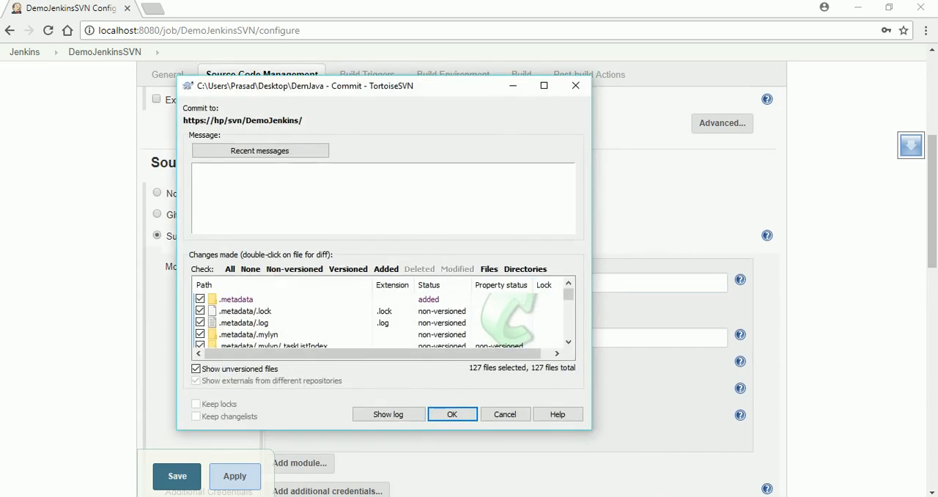
click(462, 413)
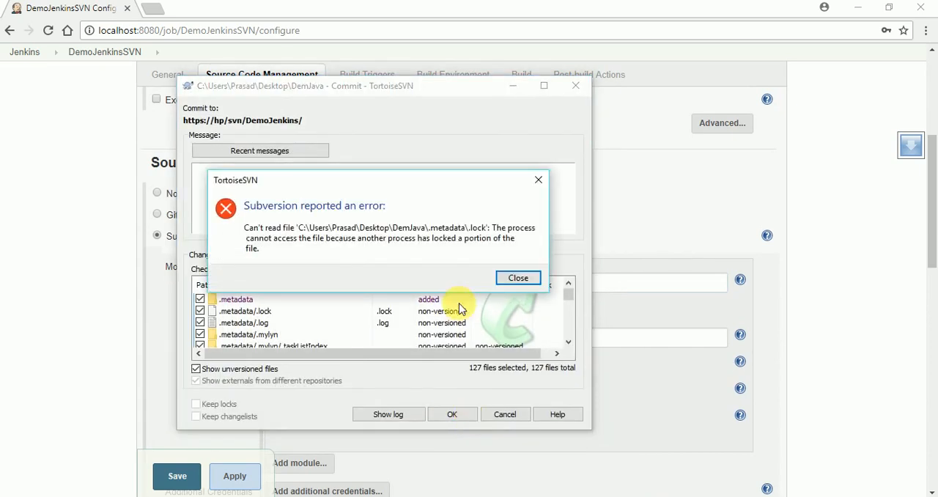
click(518, 279)
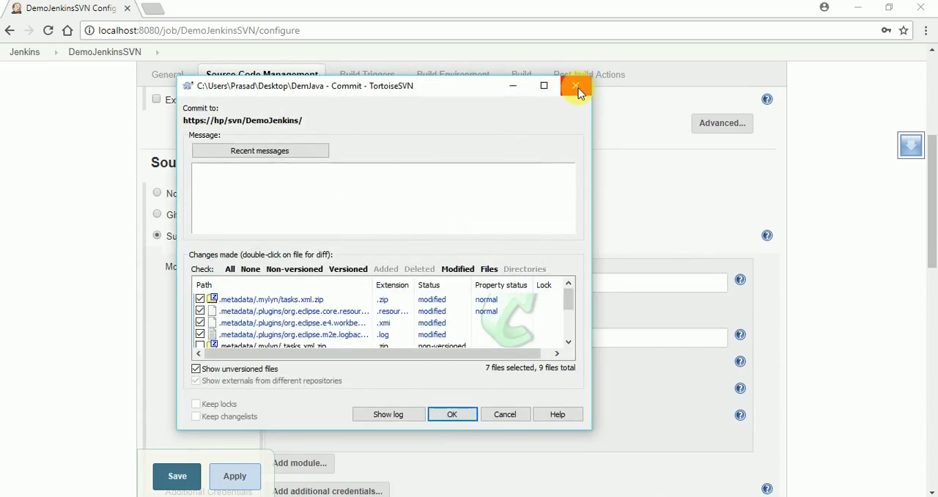
click(576, 87)
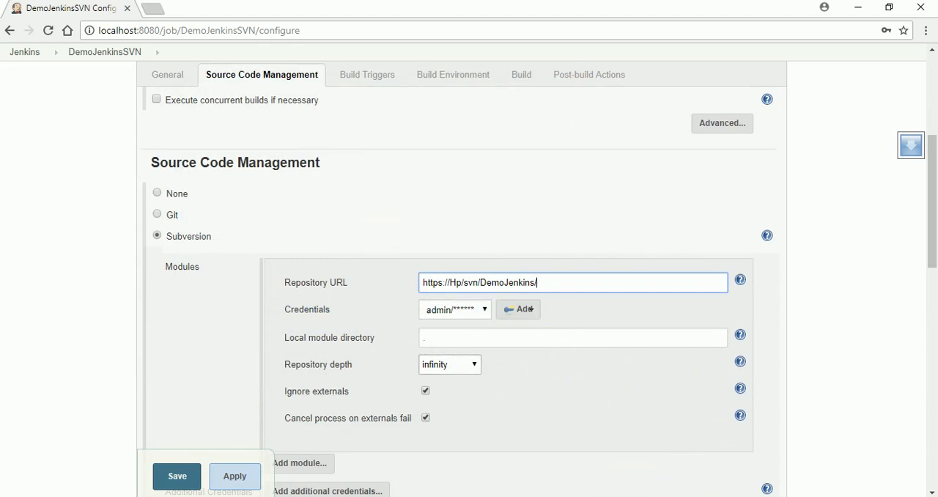
- Switch to VisualSVN Server and compare the DemoJenkins repository's contents with the local DemJava folder
key(alt+Tab)
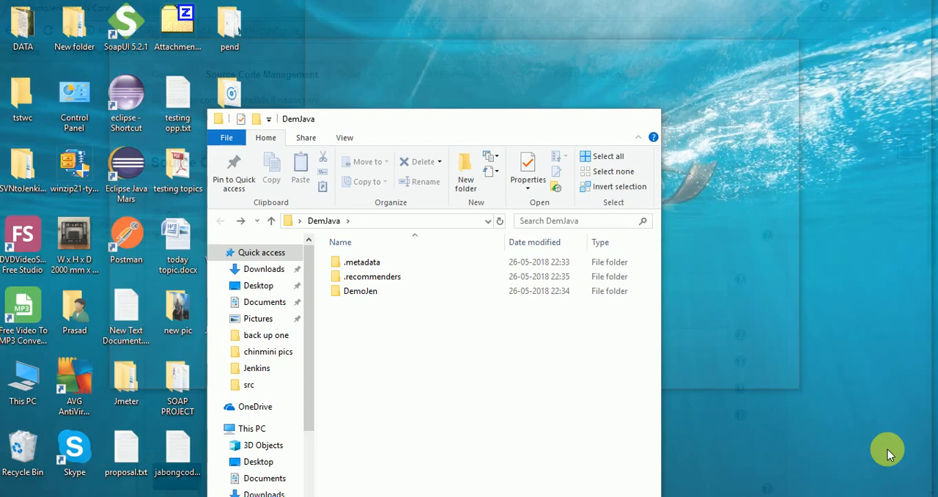
click(888, 449)
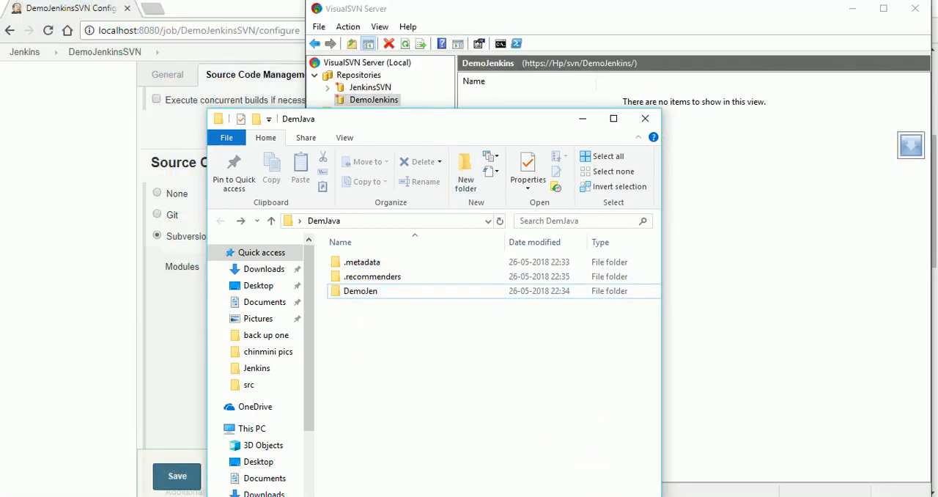
click(672, 494)
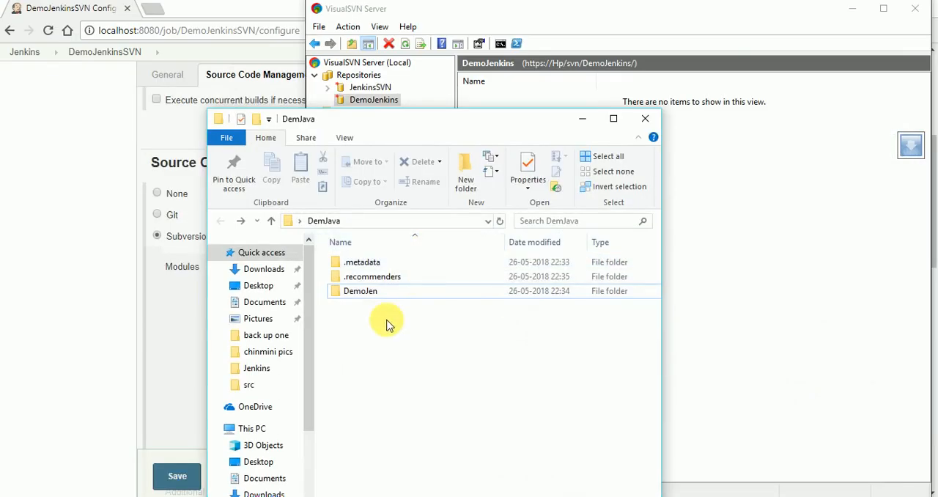
drag(473, 126, 285, 126)
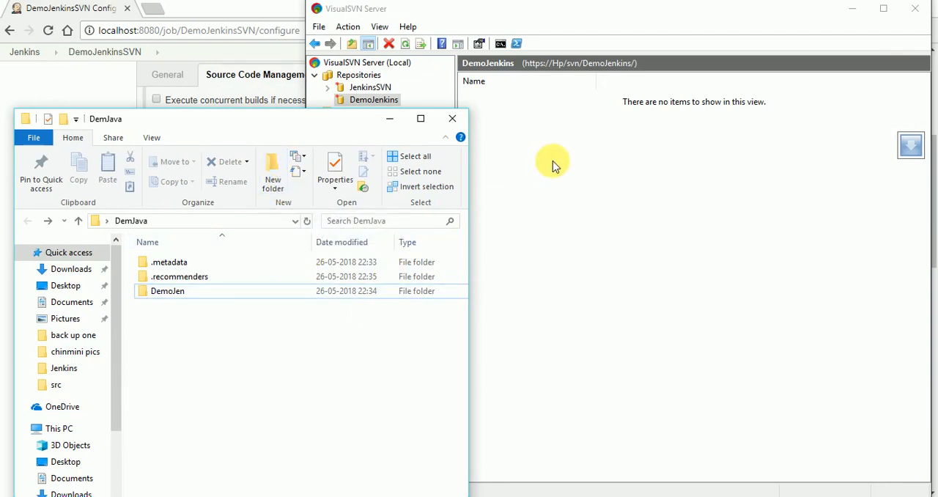
click(577, 199)
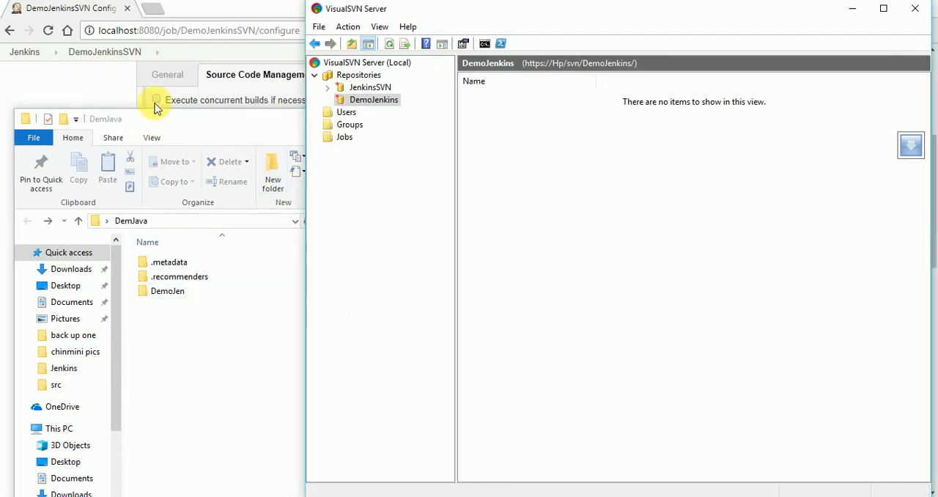
- Return to the DemoJenkinsSVN job configuration and review its Subversion repository URL, credentials and build triggers, checking against the repositories in VisualSVN Server
click(79, 86)
scroll(209, 214, up, 4)
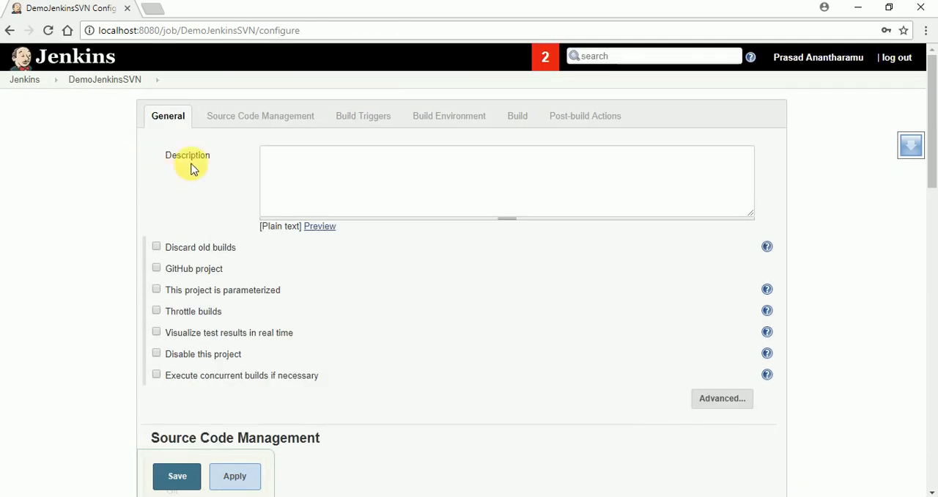
scroll(272, 237, down, 3)
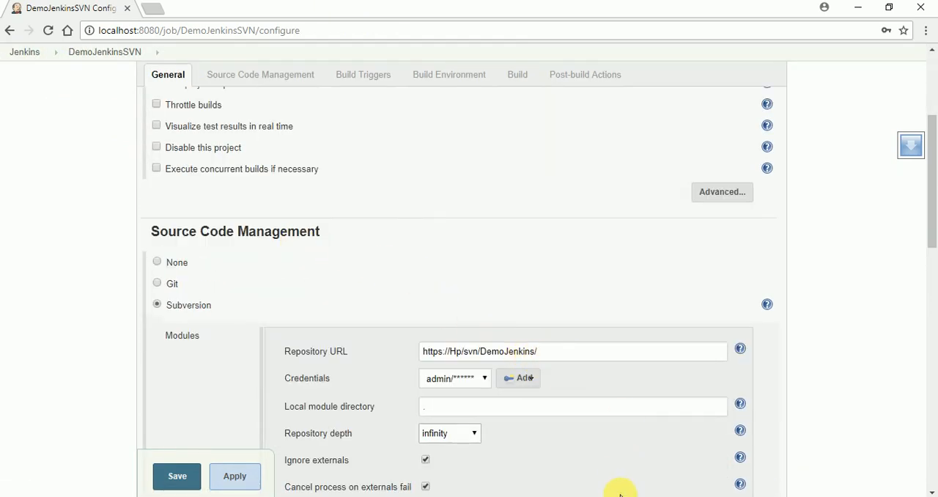
key(alt+Tab)
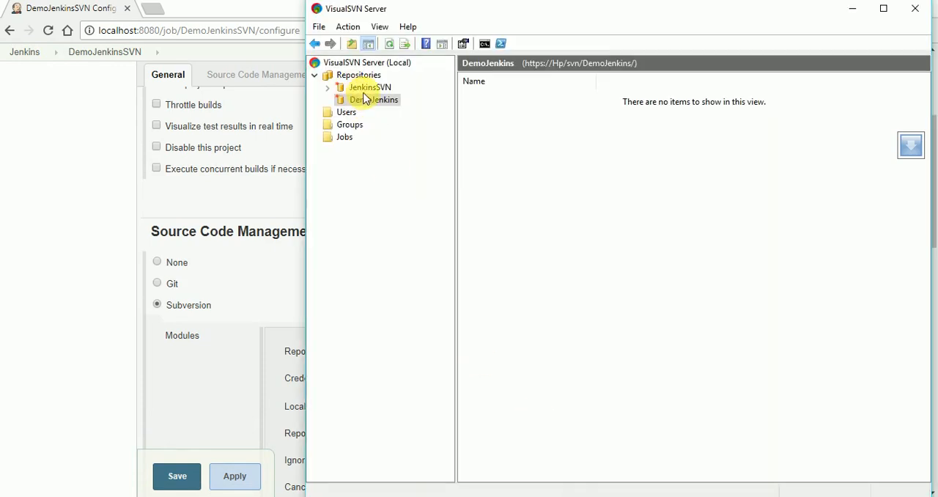
click(291, 154)
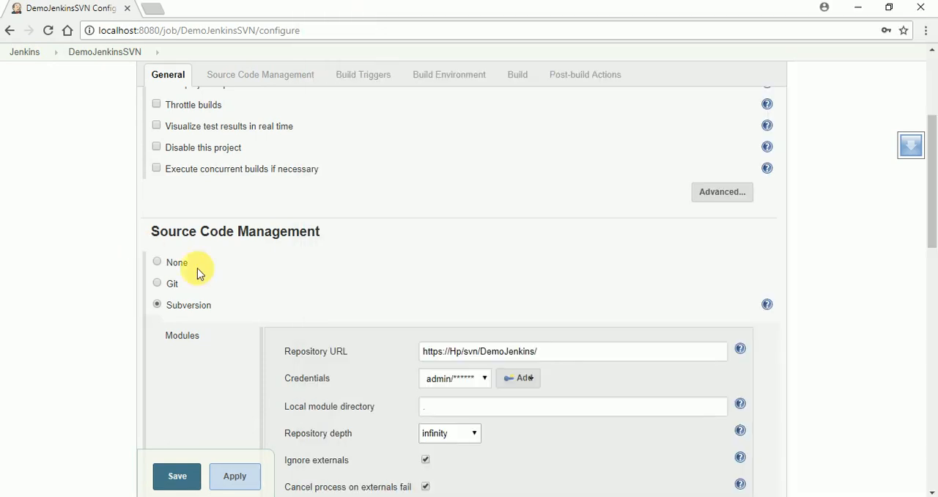
click(572, 358)
scroll(627, 419, down, 1)
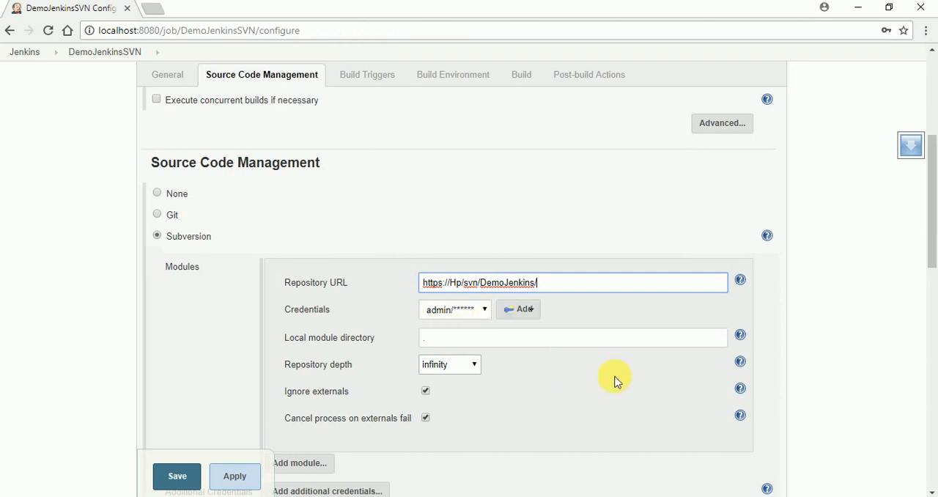
scroll(616, 381, down, 3)
scroll(525, 193, up, 1)
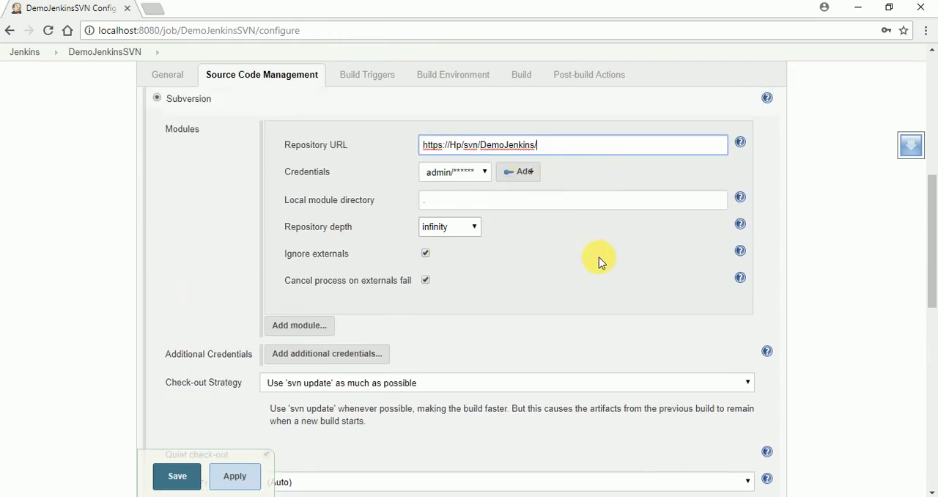
scroll(601, 276, down, 6)
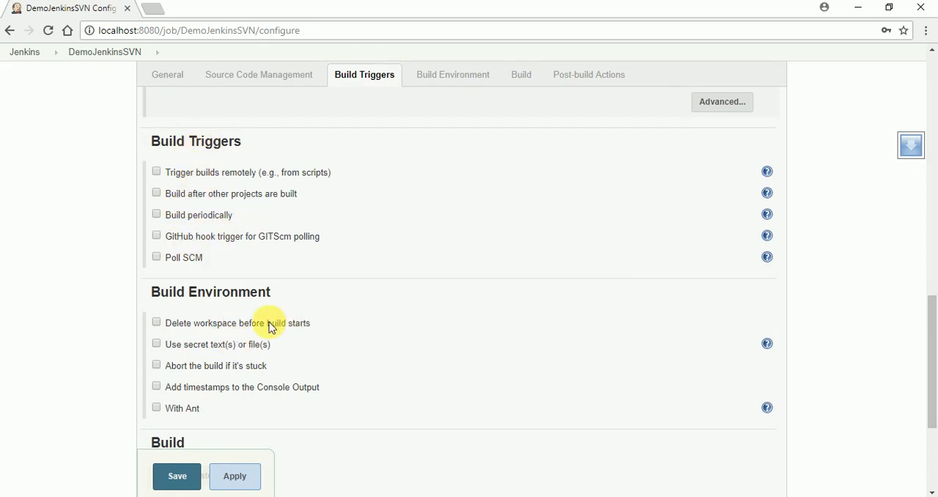
scroll(365, 325, up, 7)
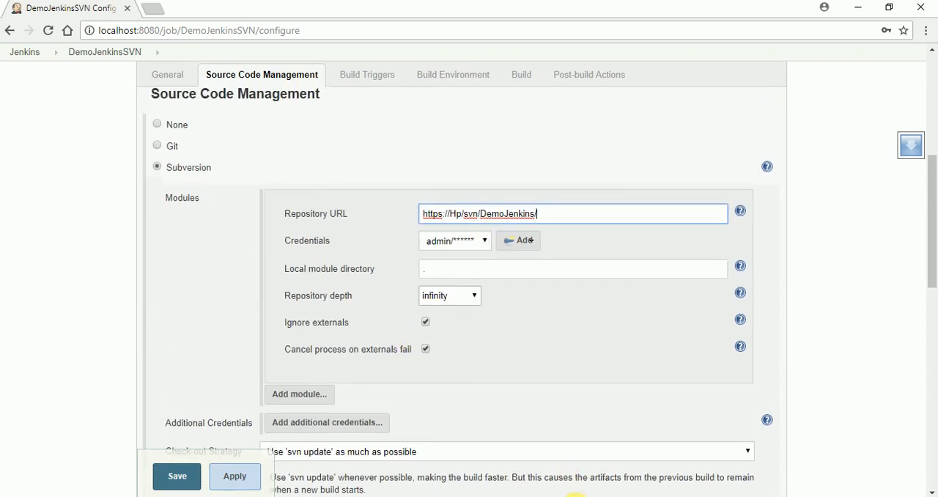
- Open the desktop's JenkinstoSVN folder in the TortoiseSVN repository browser, inspect its repository URL, and close the browser
click(576, 496)
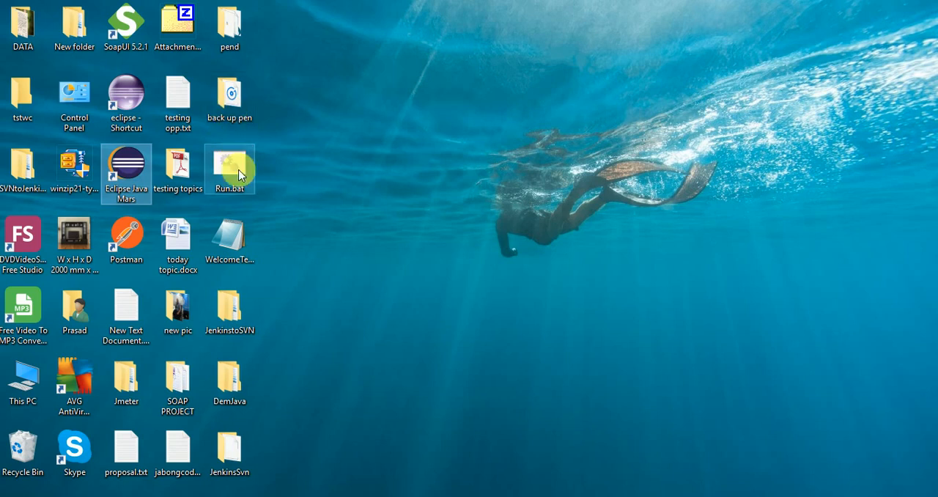
right_click(238, 328)
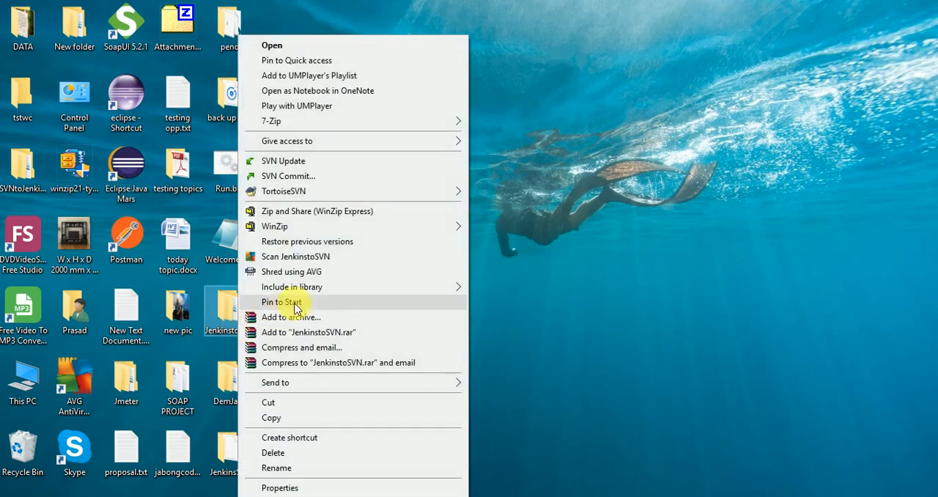
mouse_move(360, 190)
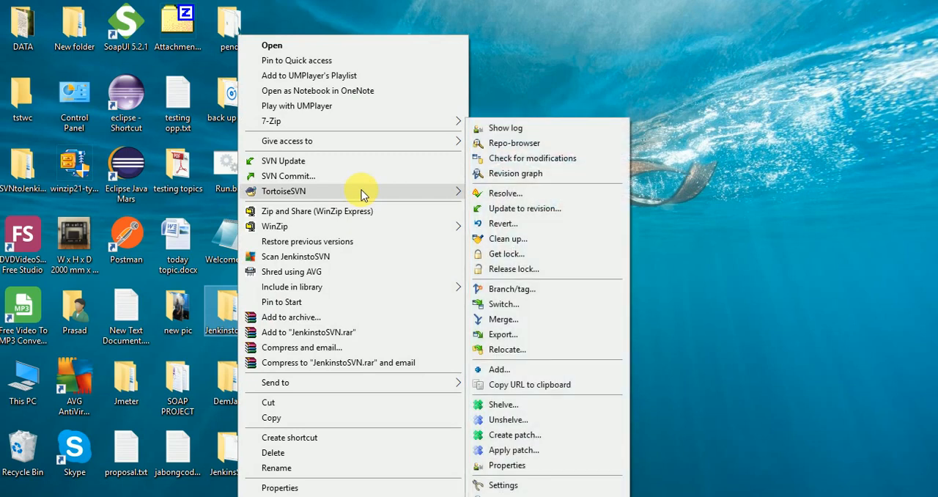
click(574, 261)
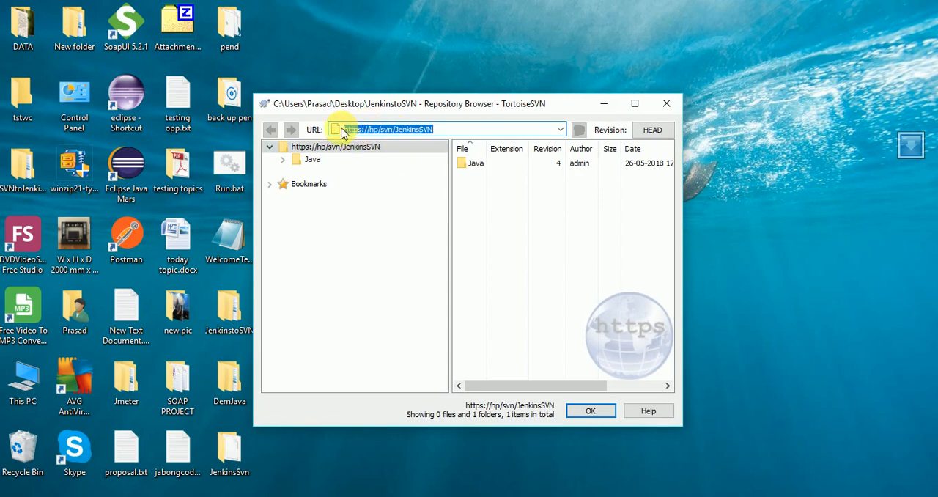
click(364, 129)
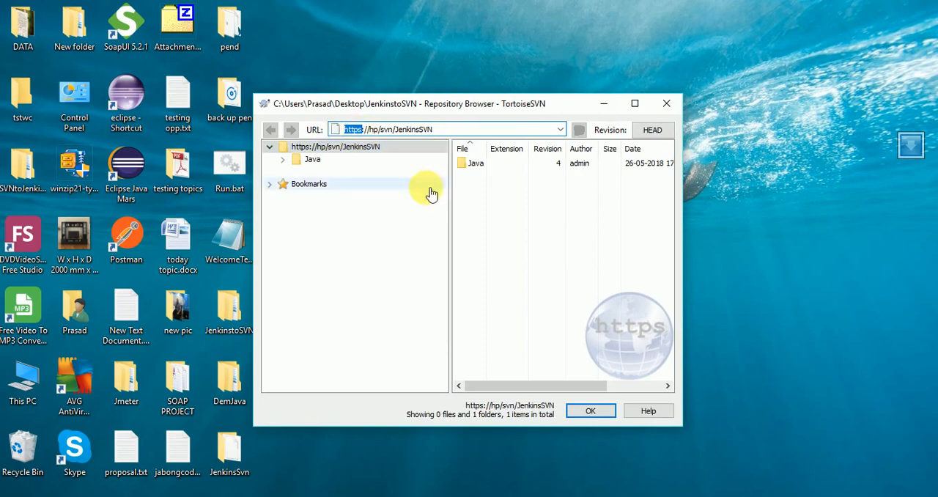
click(666, 103)
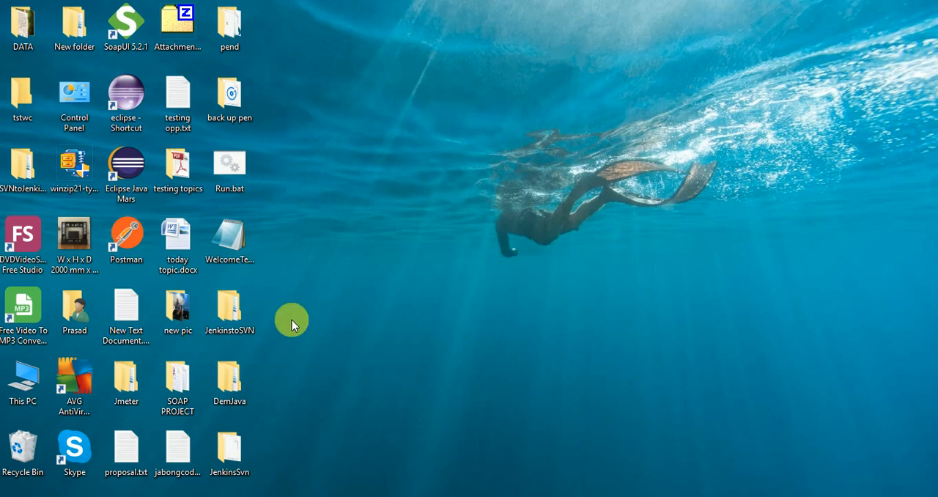
- Create a new folder named test on the desktop
right_click(358, 180)
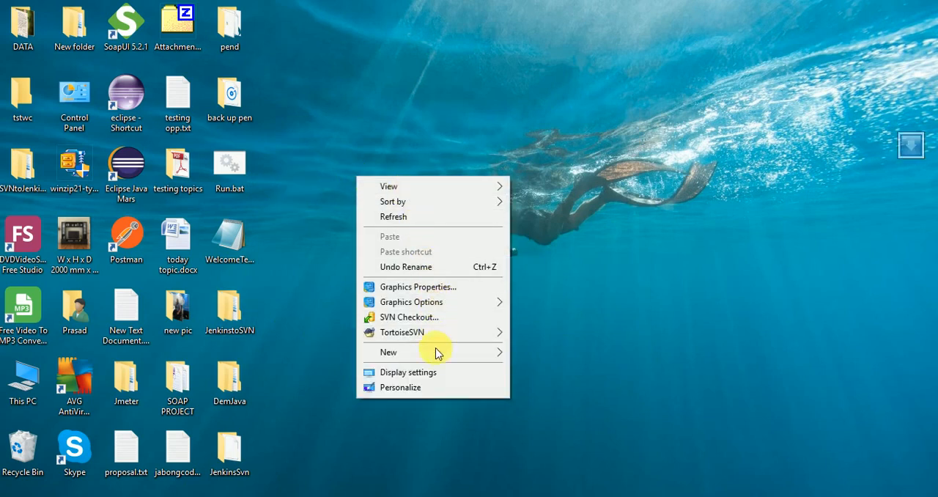
mouse_move(438, 359)
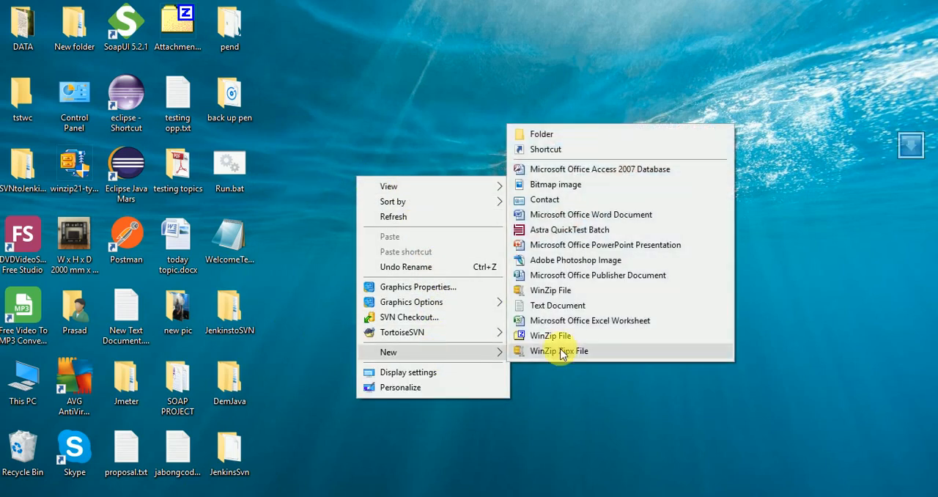
click(536, 132)
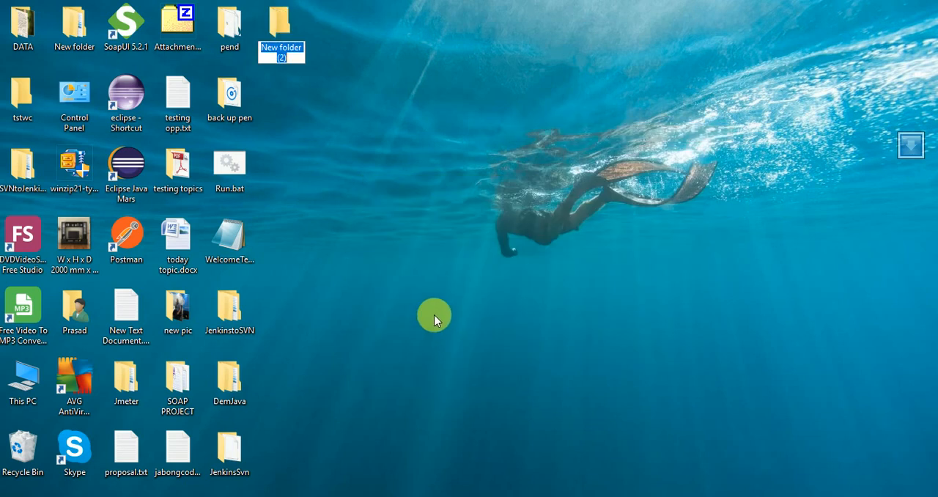
text(test)
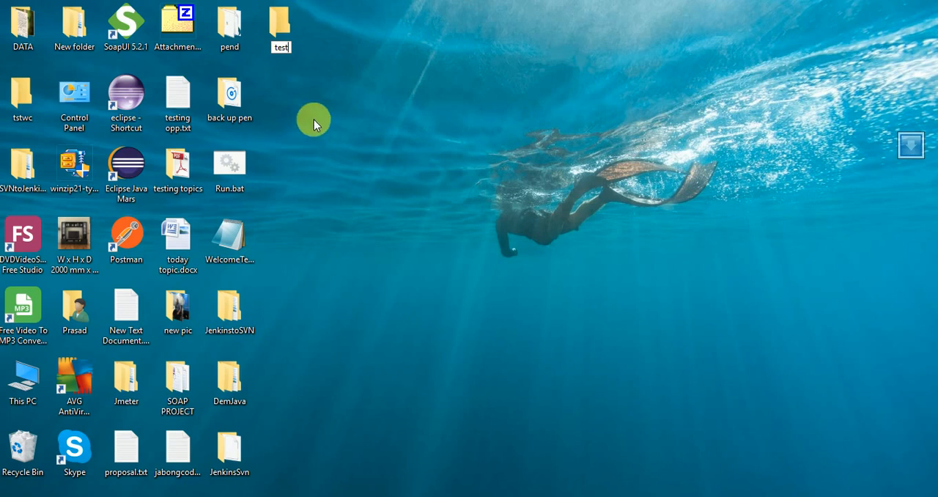
key(Return)
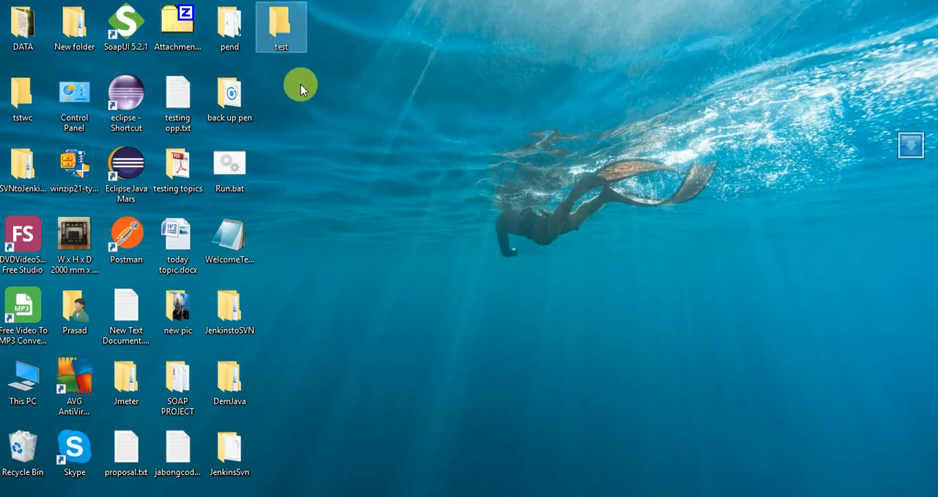
- Create an SVN repository in the test folder without the default folder structure and inspect its file URL
right_click(281, 45)
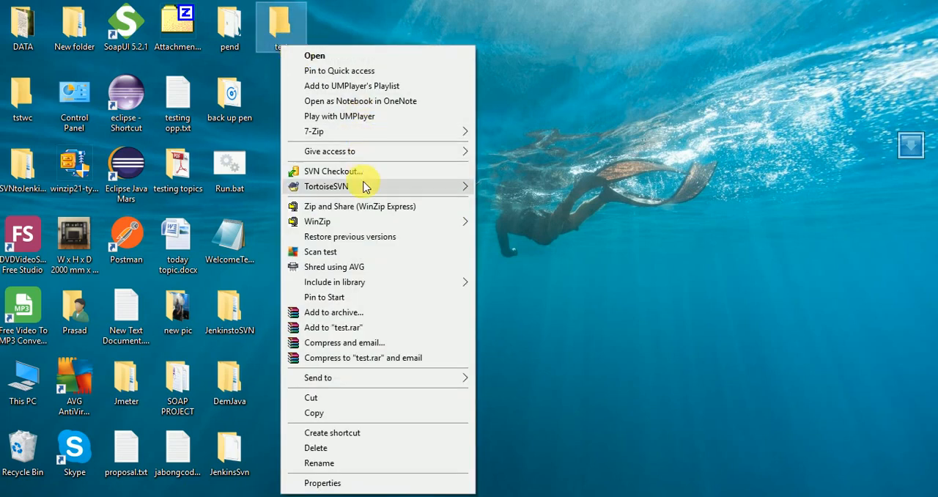
mouse_move(367, 187)
click(547, 231)
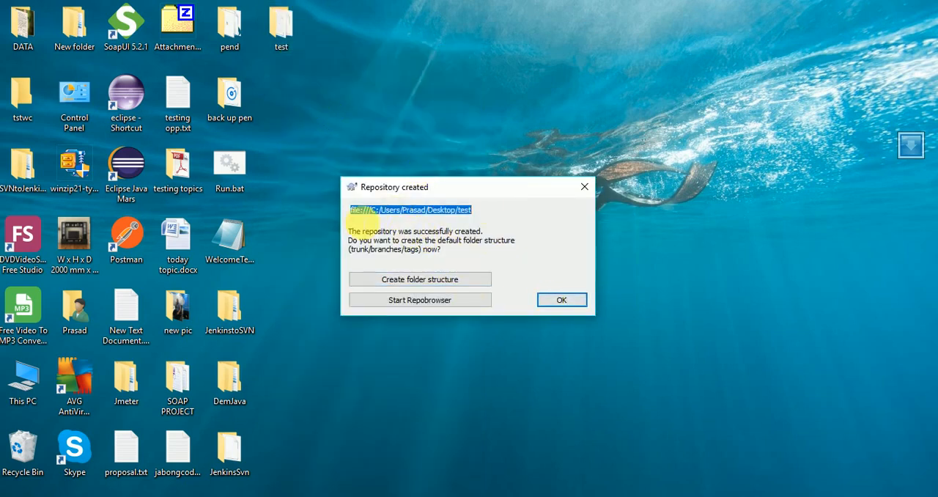
click(360, 209)
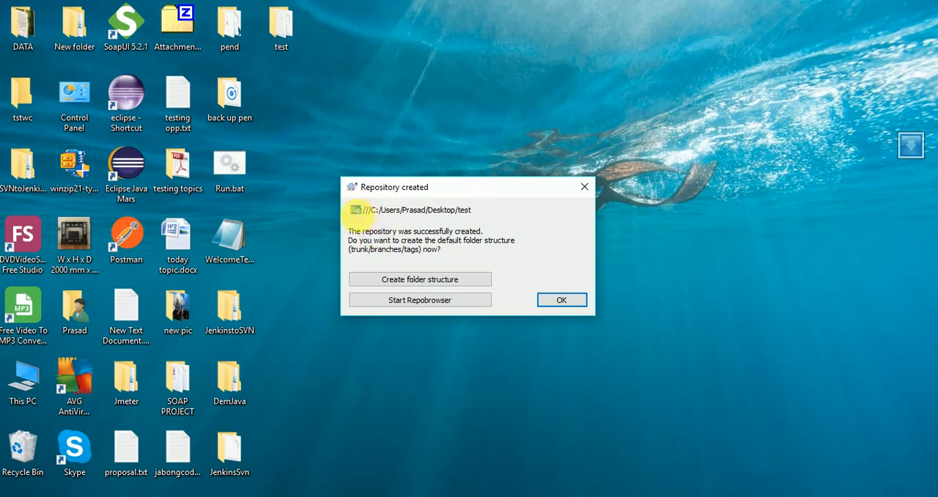
click(560, 301)
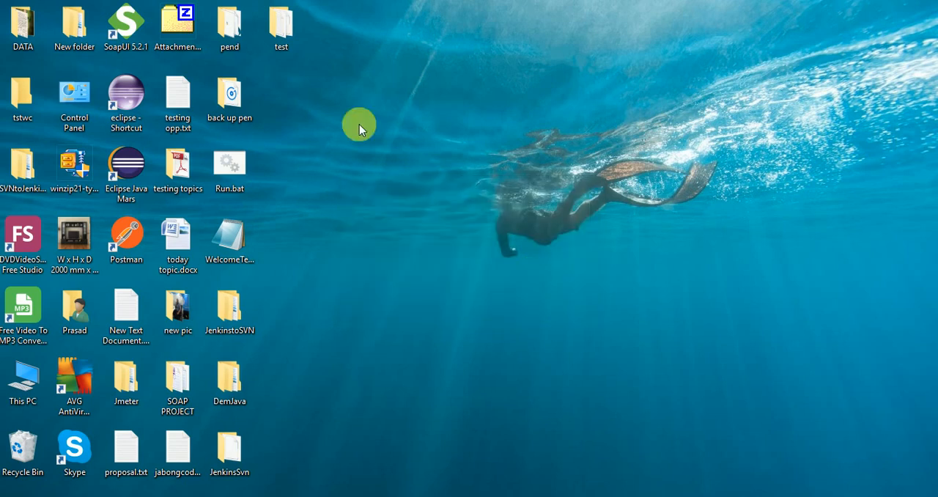
- Open the desktop's test folder in the TortoiseSVN repository browser, inspect the protocol prefix of its URL, and close the browser
right_click(285, 38)
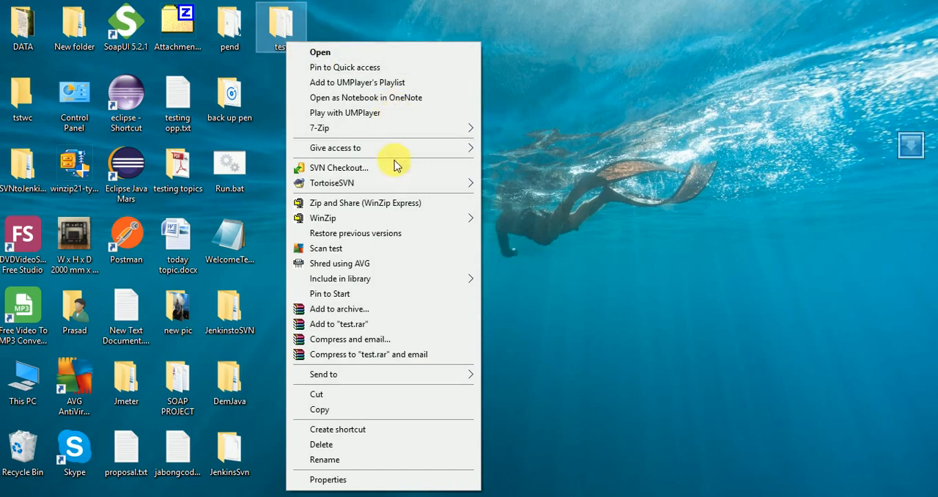
mouse_move(391, 184)
click(529, 185)
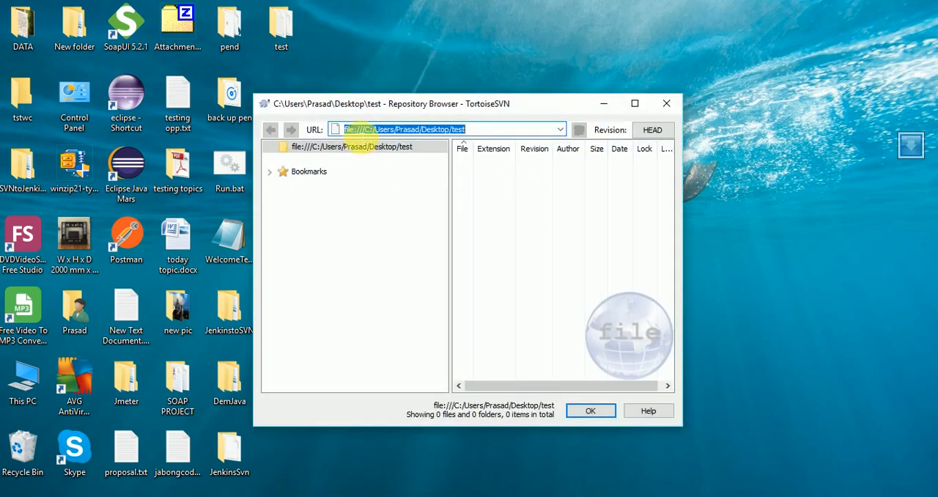
click(359, 132)
drag(356, 130, 336, 128)
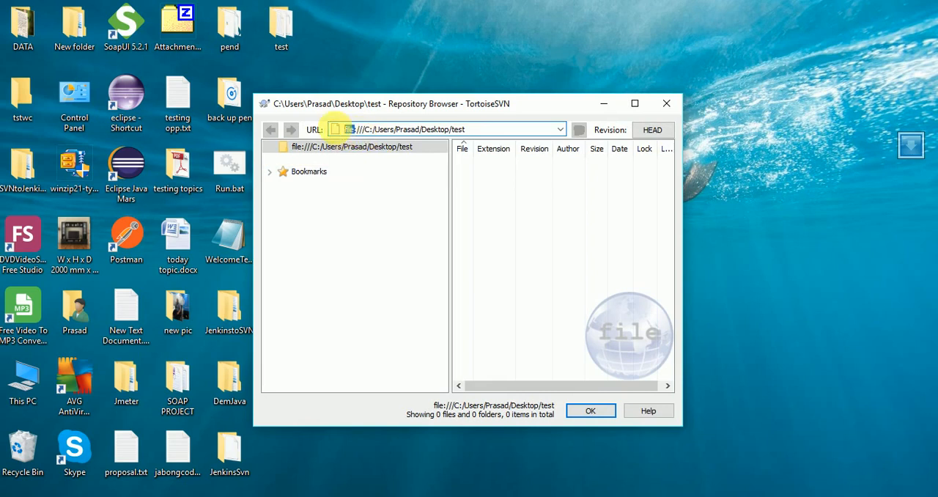
click(662, 107)
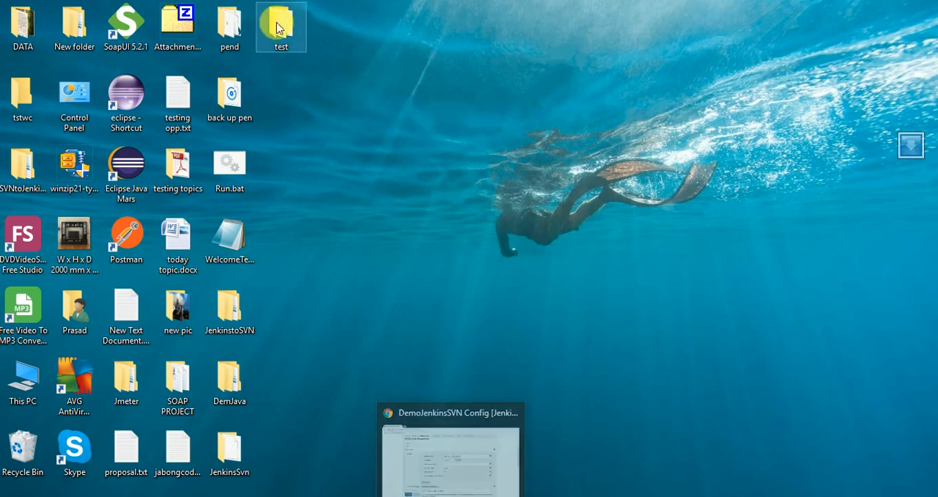
- Return to the DemoJenkinsSVN configuration in Chrome, examine the https prefix of its Repository URL, and bring up VisualSVN Server for comparison
mouse_move(455, 496)
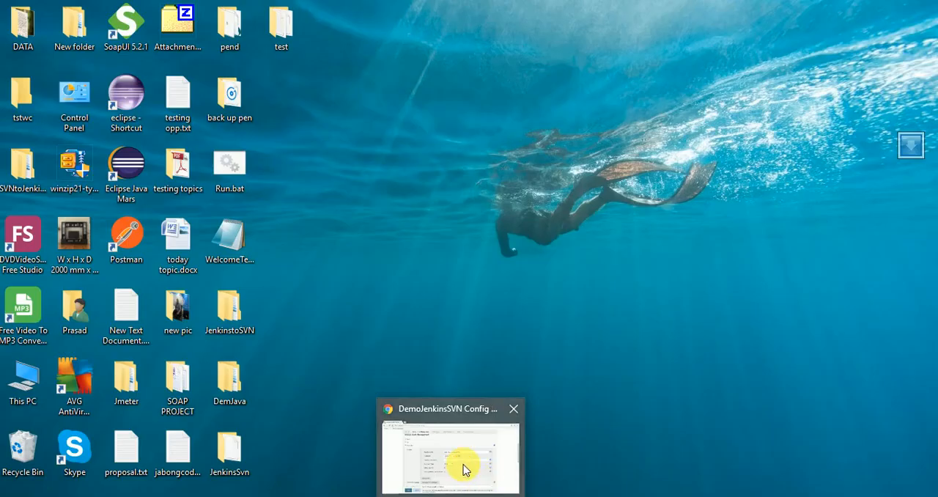
click(464, 470)
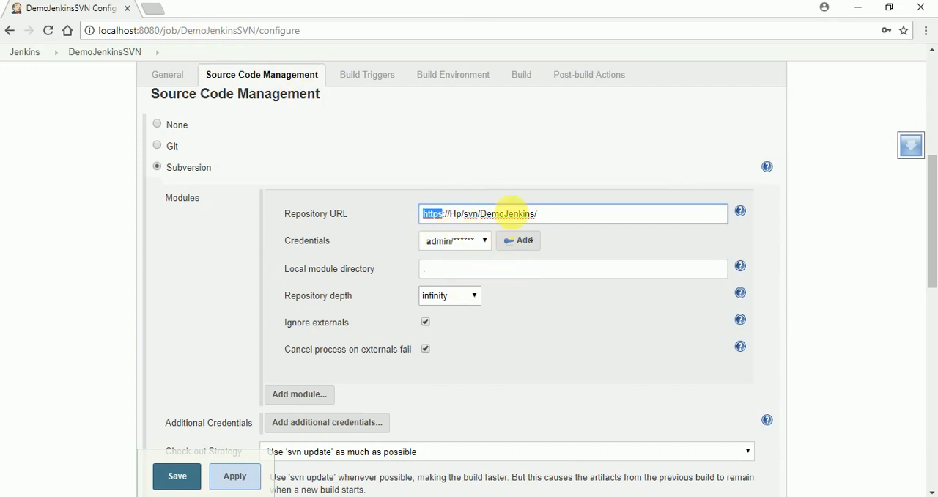
drag(284, 217, 335, 219)
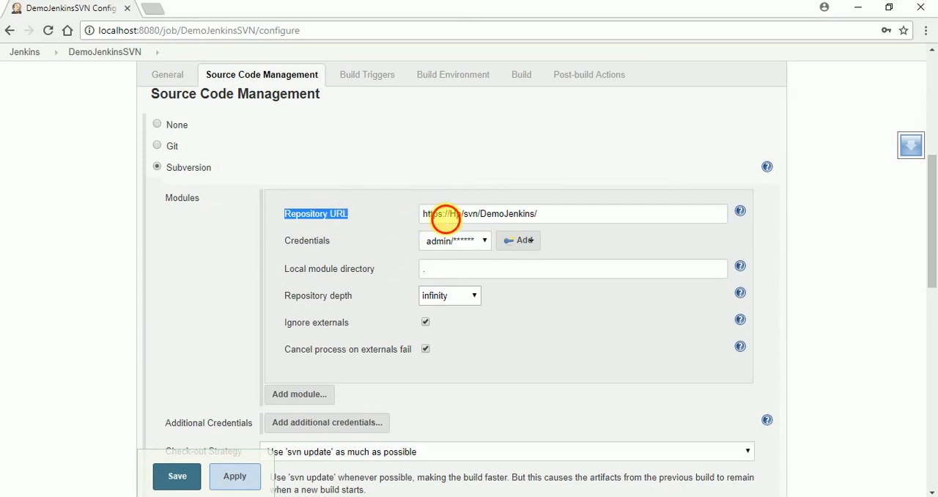
click(446, 217)
key(BackSpace)
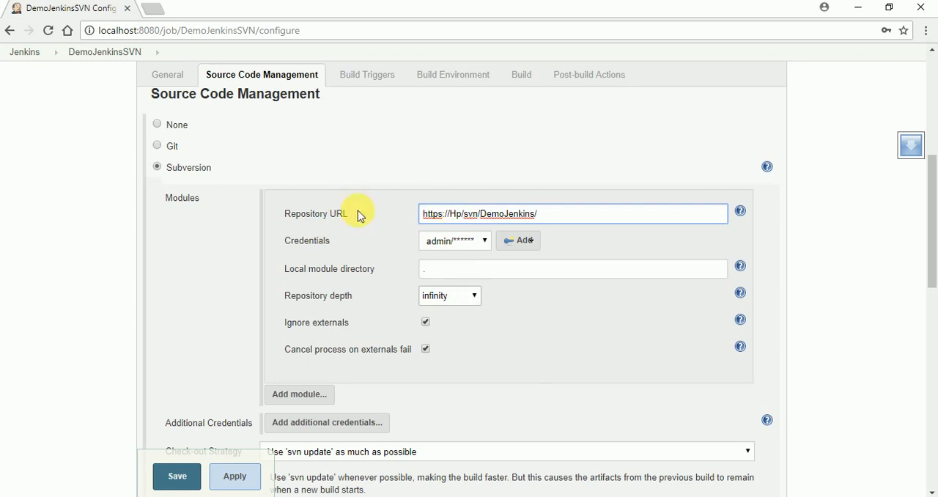
text(:)
key(alt+Tab)
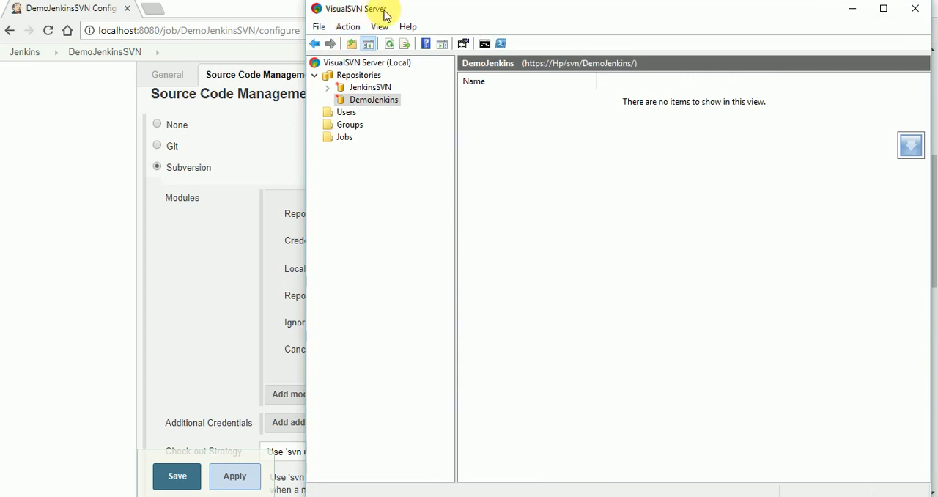
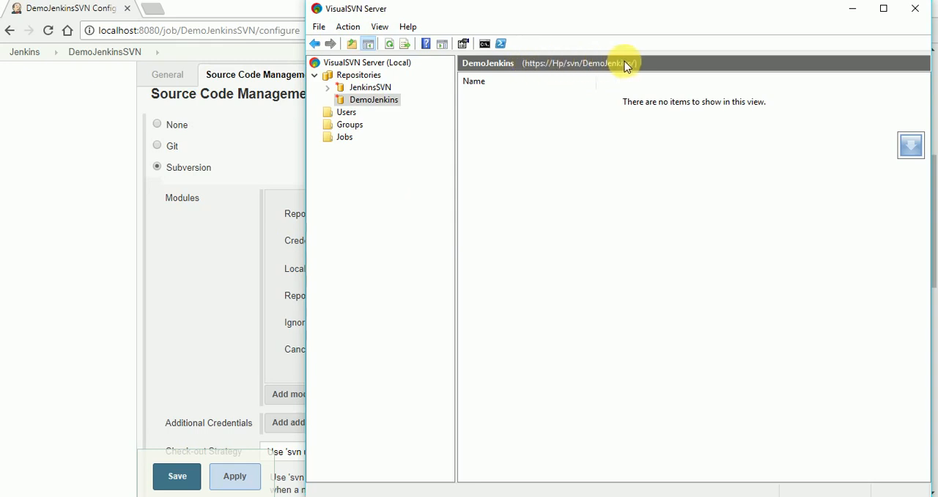
- Compare the Repository URL in the DemoJenkinsSVN configuration with the DemoJenkins URL in VisualSVN Server and return to Chrome
click(272, 250)
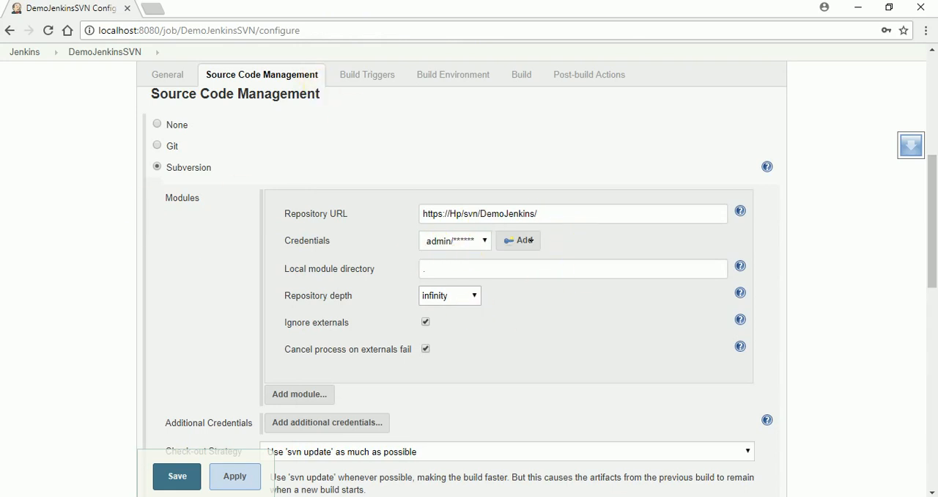
click(589, 496)
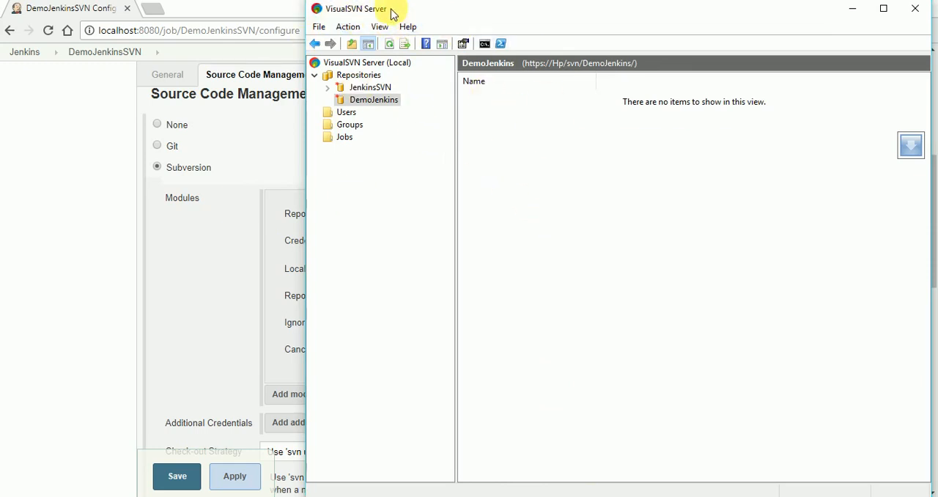
click(239, 288)
- Add an Execute Windows batch command build step to the DemoJenkinsSVN job and place the cursor in its Command box
scroll(482, 308, down, 8)
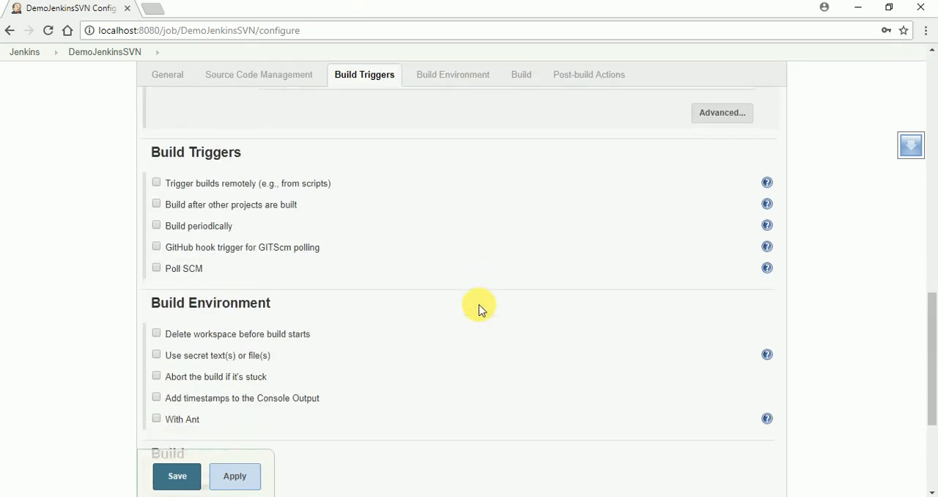
scroll(443, 299, down, 2)
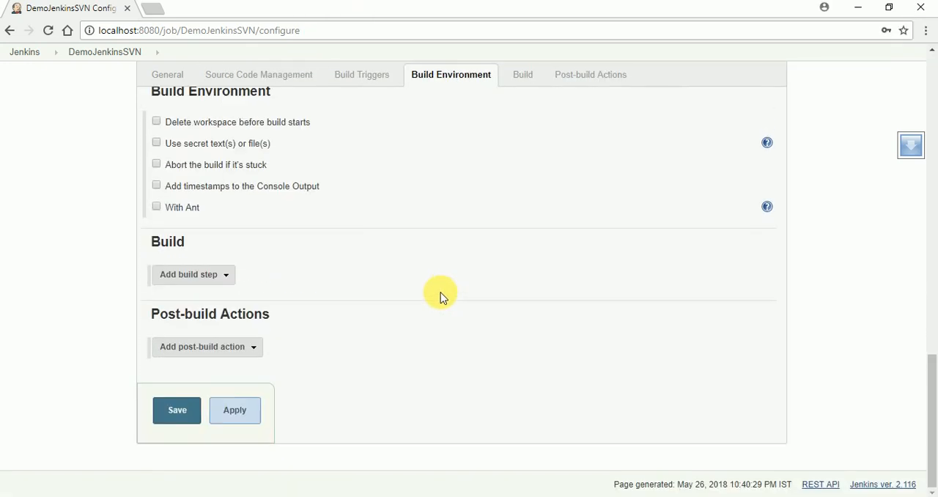
click(225, 280)
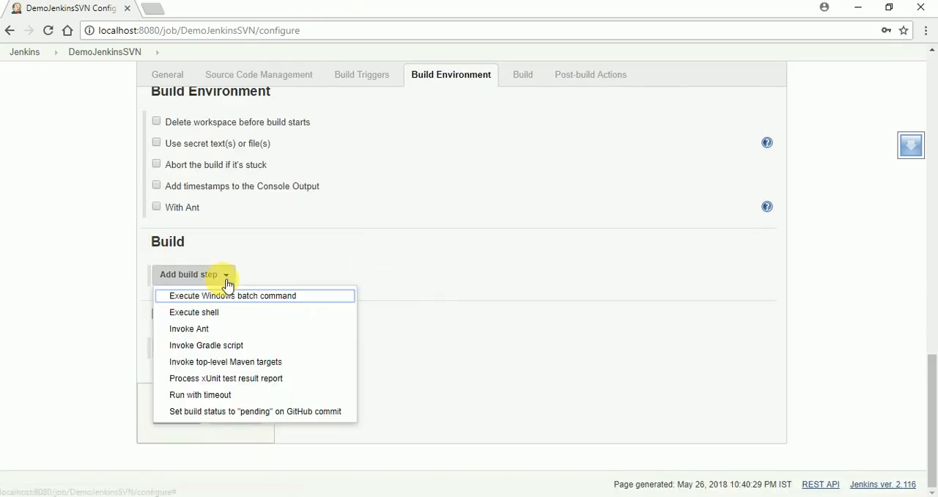
click(269, 301)
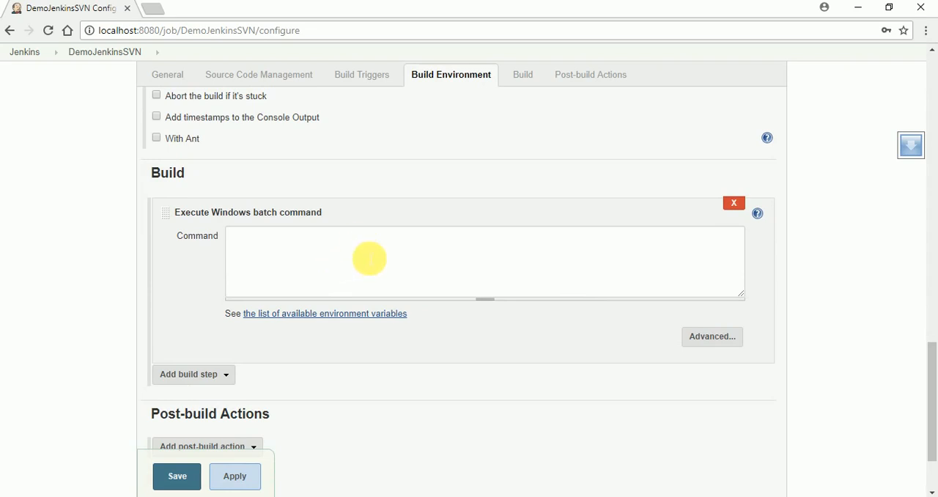
click(371, 260)
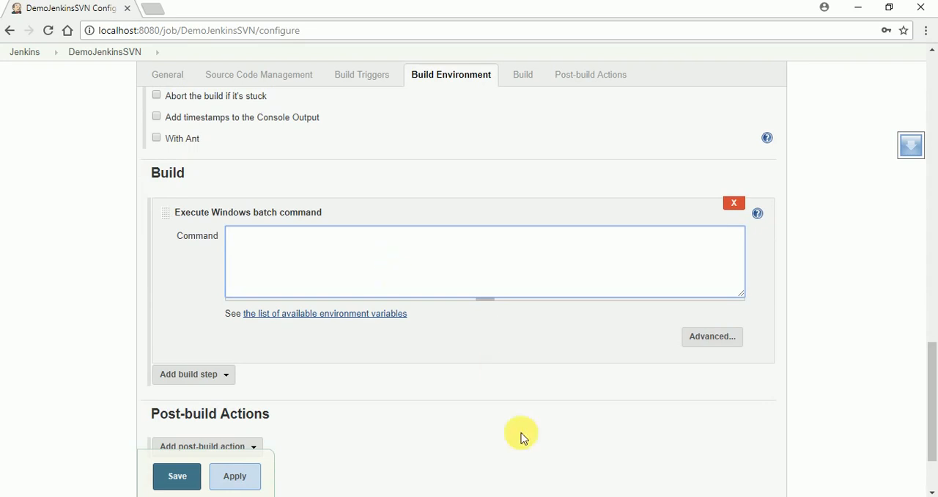
- Switch to Command Prompt, run java to check the Java runtime is available, and look through its output
click(640, 496)
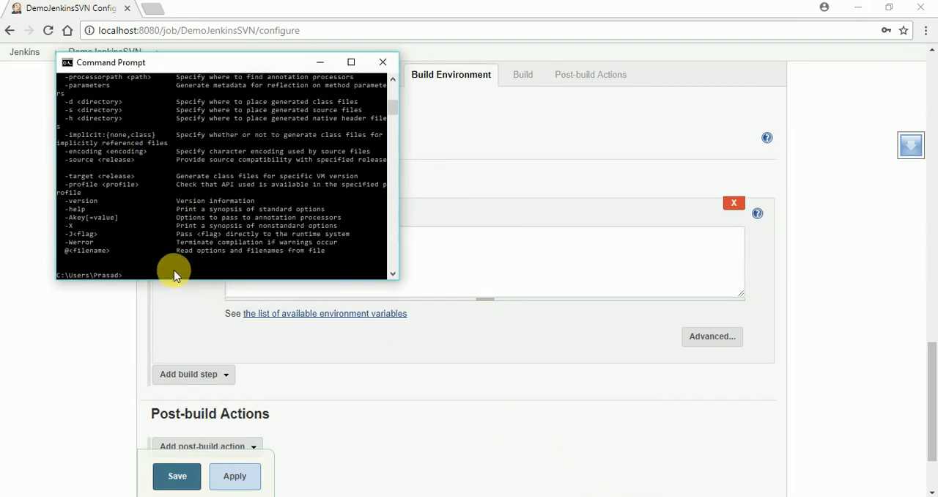
text(java)
key(Return)
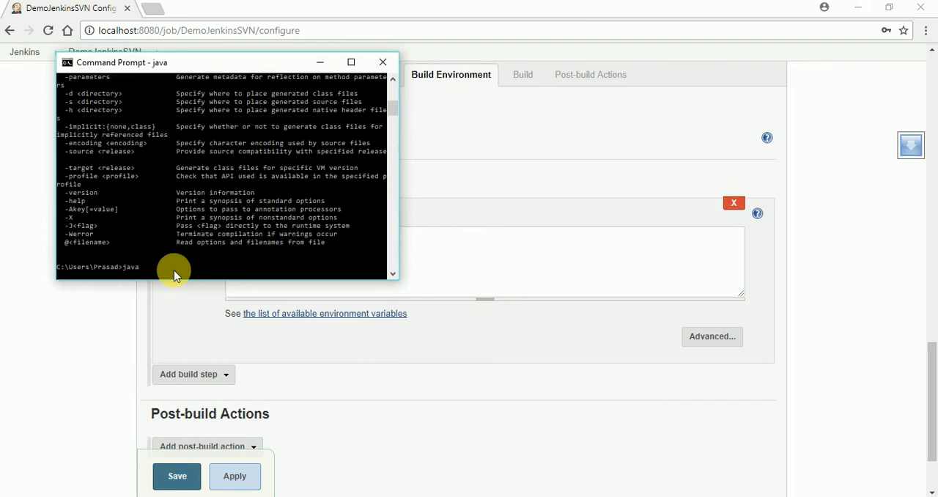
scroll(238, 186, up, 10)
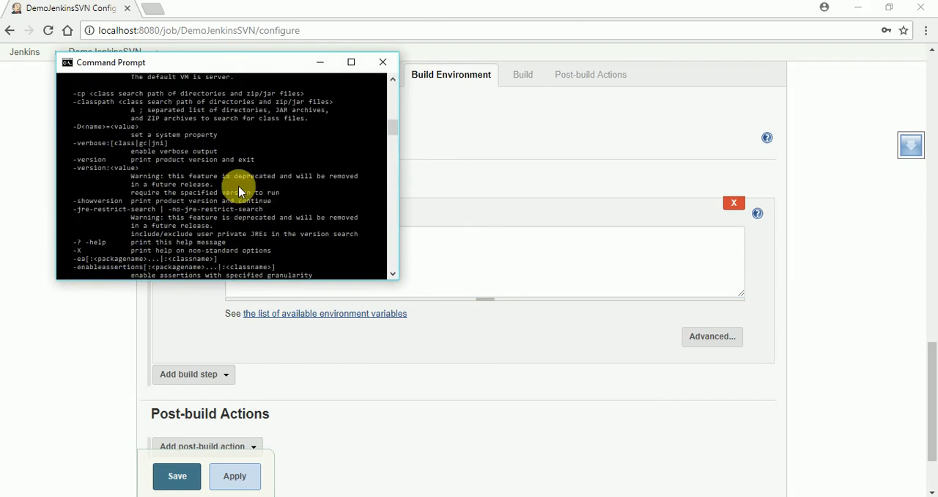
scroll(238, 186, down, 7)
scroll(238, 185, down, 9)
scroll(234, 204, up, 1)
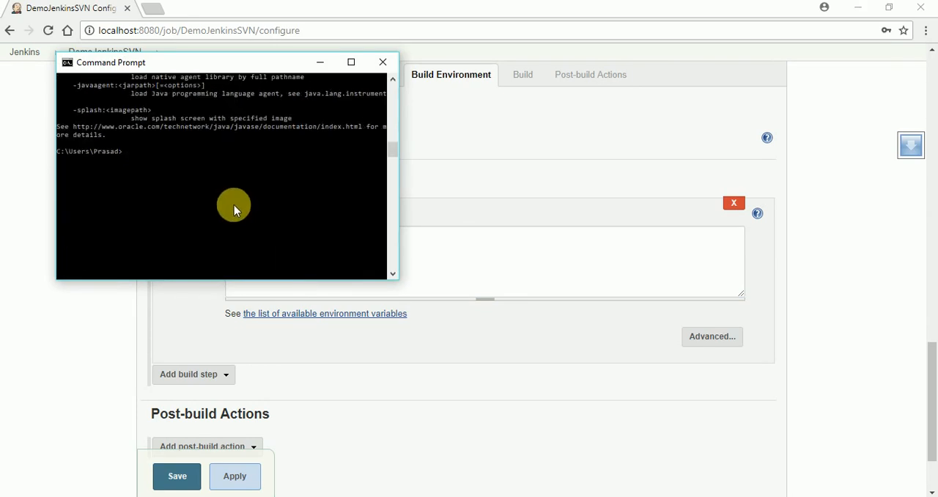
- Run javac to check that the Java compiler is available and look through its listed options
text(java)
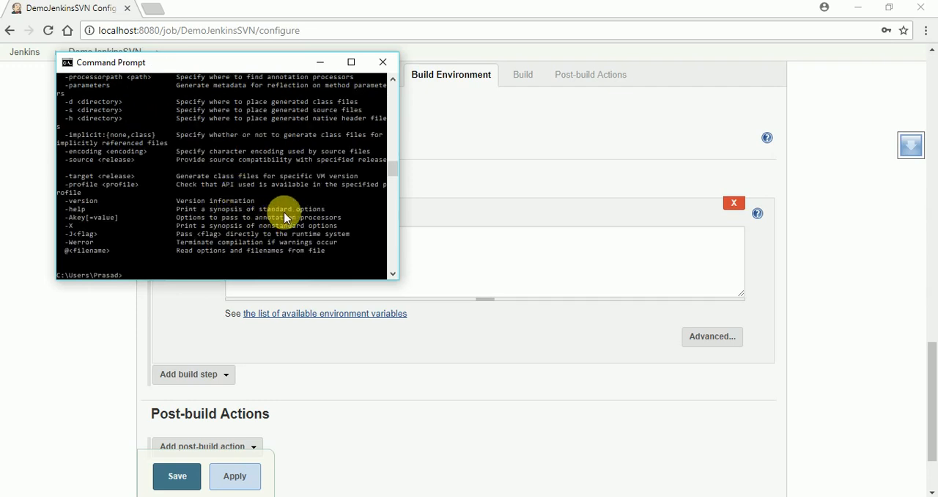
scroll(284, 218, up, 10)
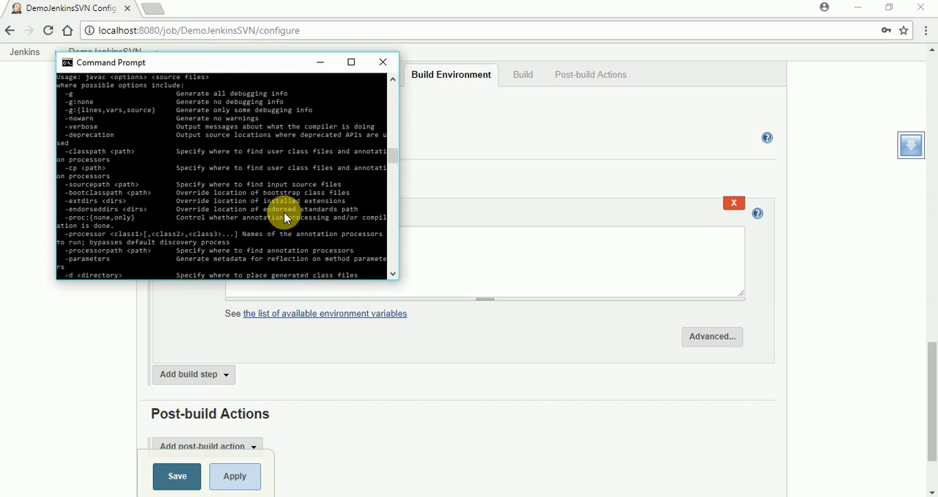
scroll(283, 220, down, 3)
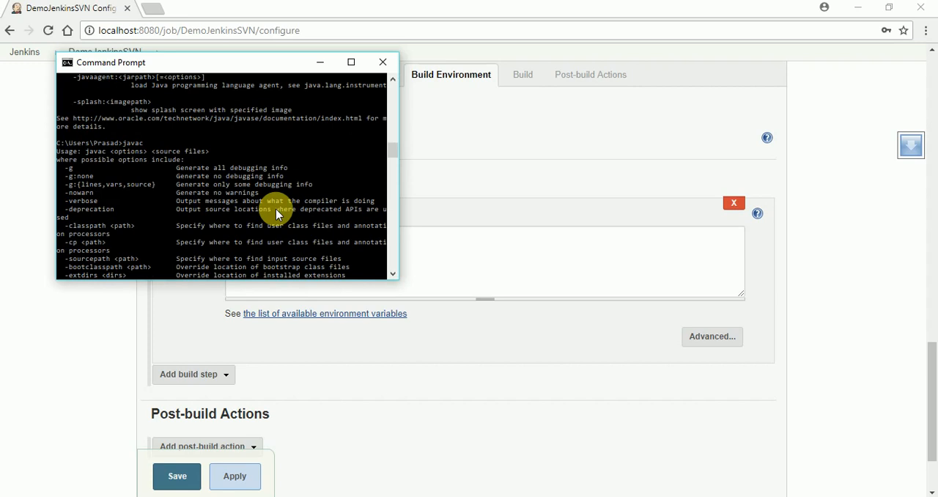
scroll(276, 212, down, 10)
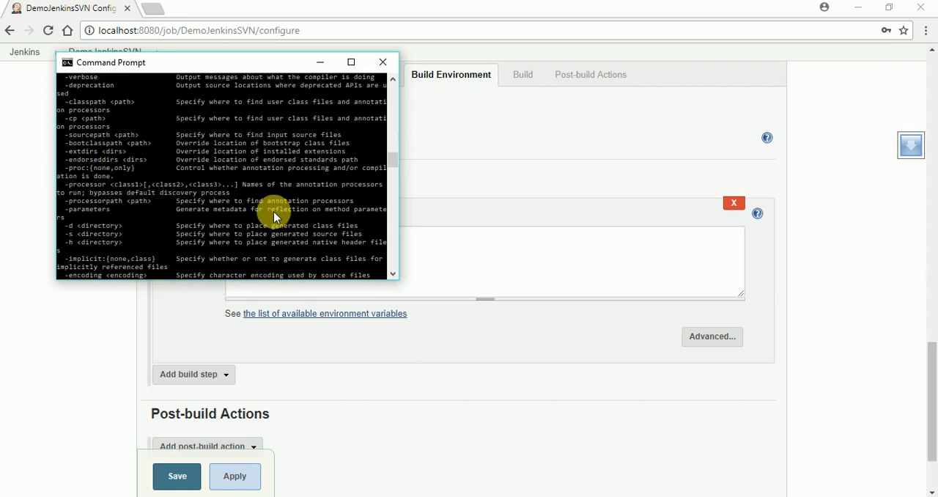
scroll(207, 126, up, 10)
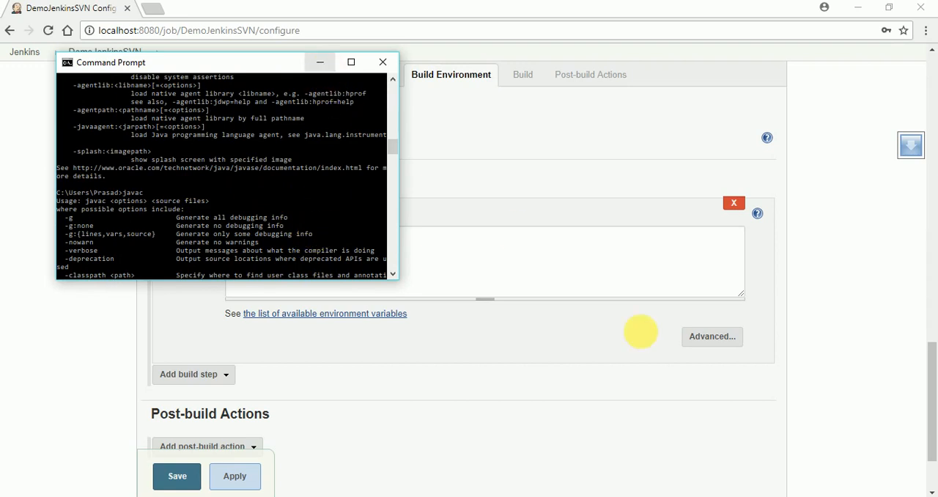
- From the desktop, open JenkinstoSVN\Java\Integration\src in File Explorer and copy the Run.bat file
click(909, 491)
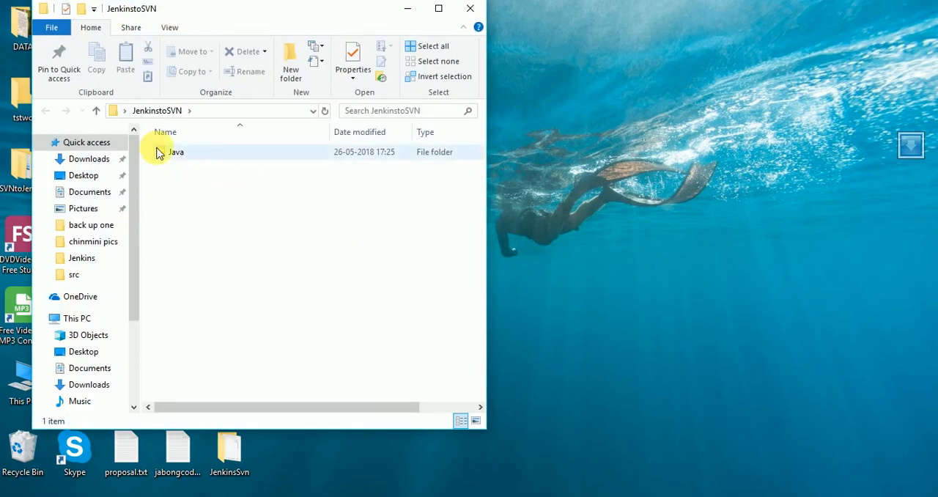
click(169, 154)
double_click(169, 154)
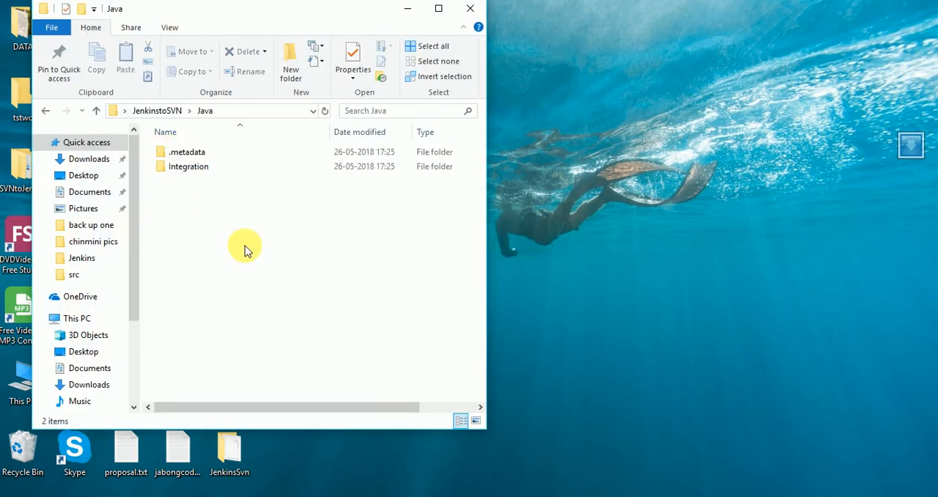
double_click(198, 165)
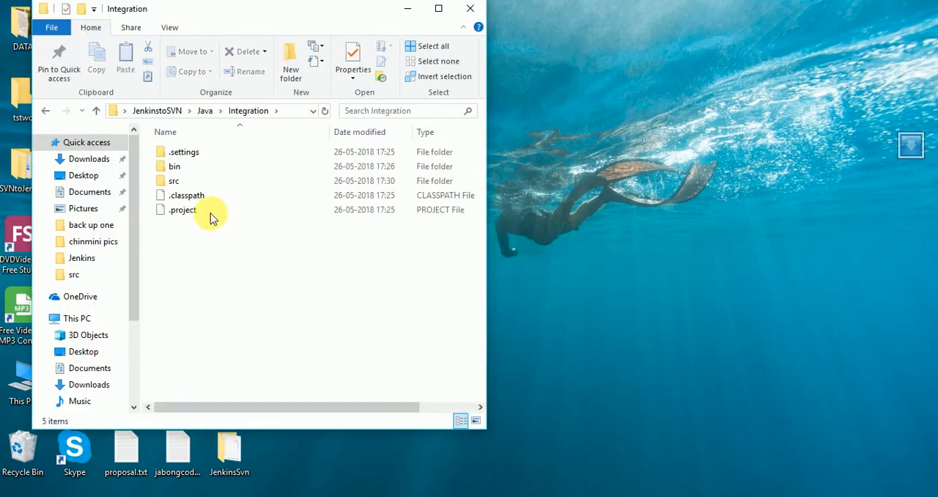
double_click(192, 183)
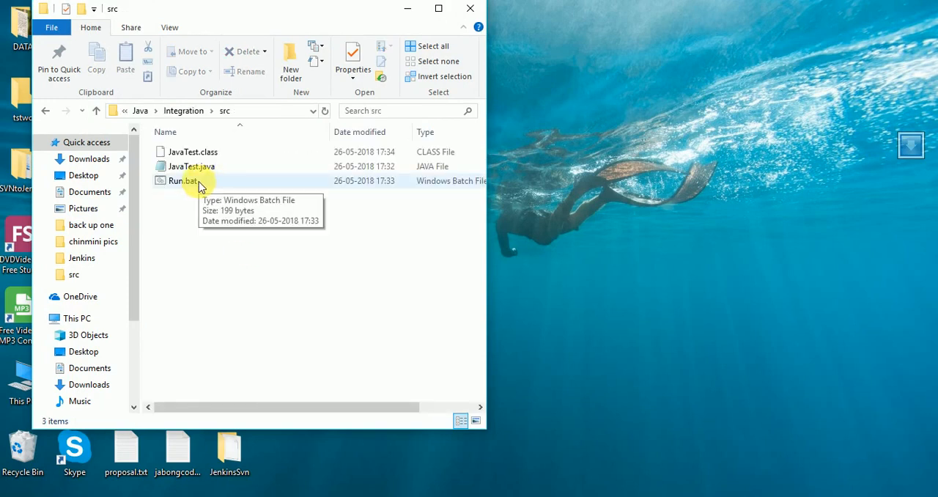
right_click(200, 184)
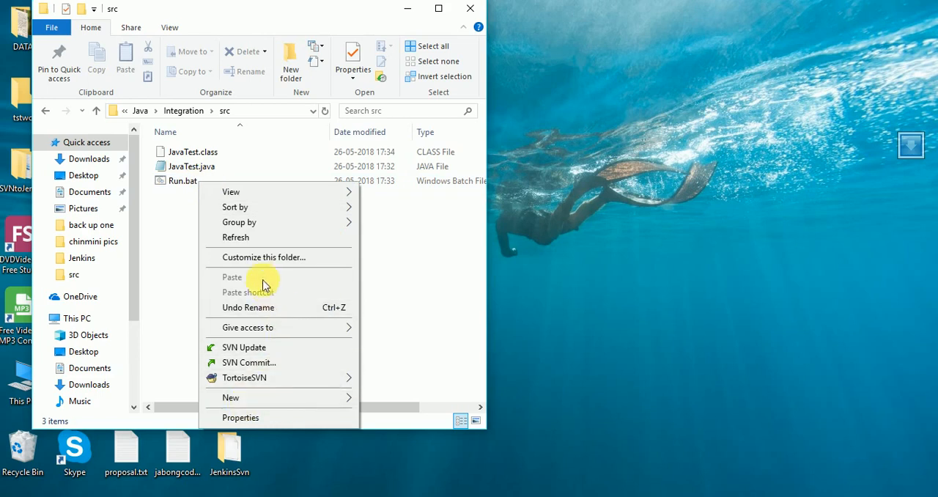
click(184, 254)
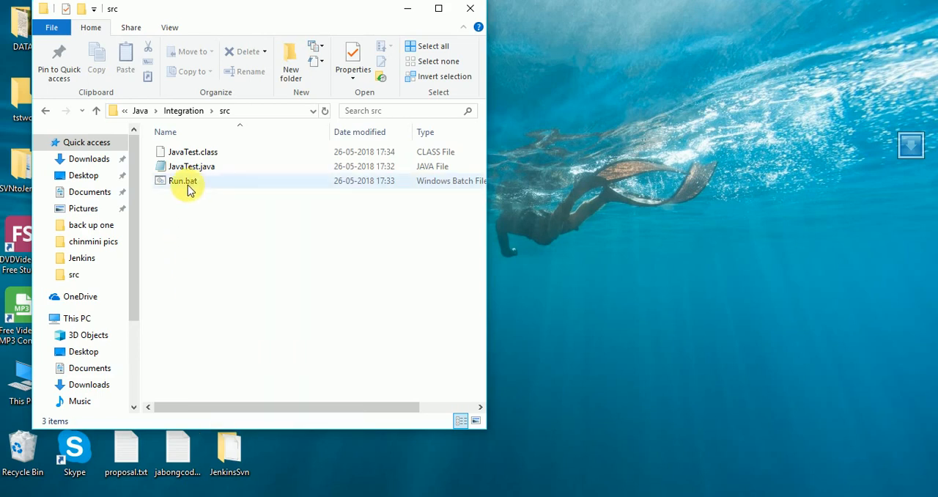
click(188, 183)
right_click(188, 183)
click(242, 415)
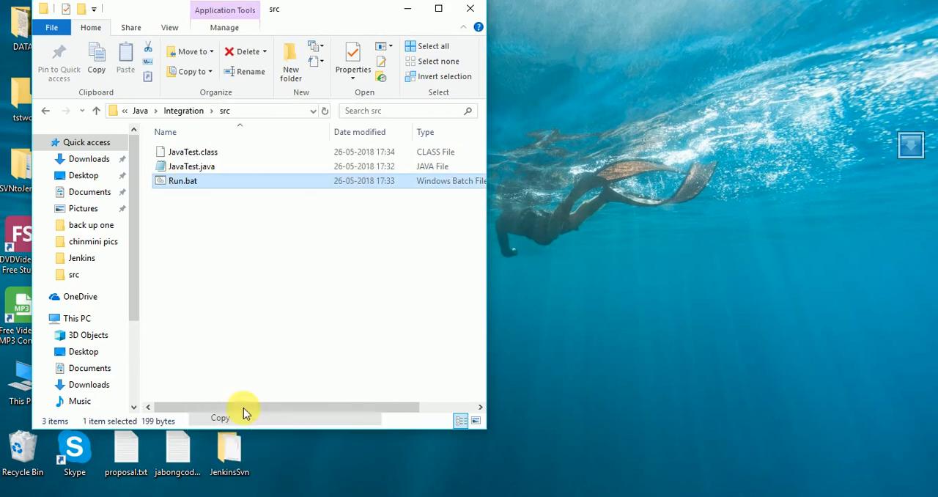
- Paste the copied Run.bat into the DemJava\DemoJen\src folder on the desktop
click(409, 9)
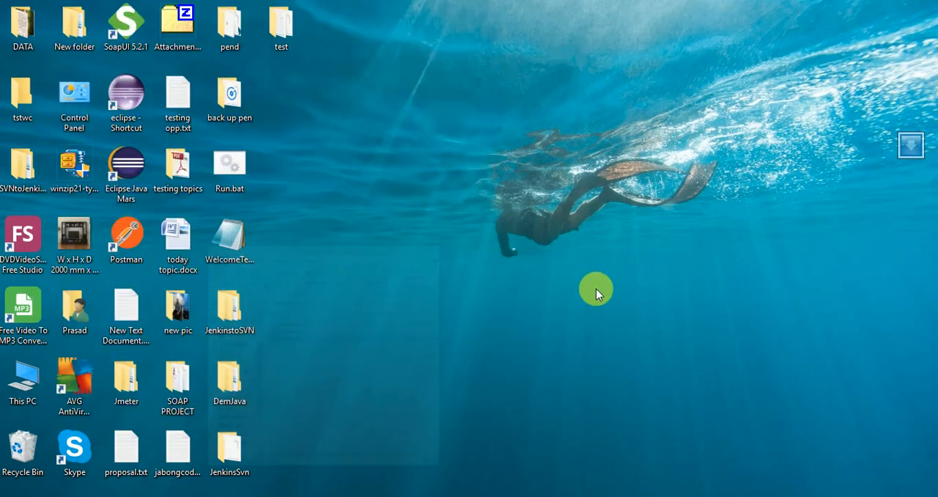
double_click(242, 403)
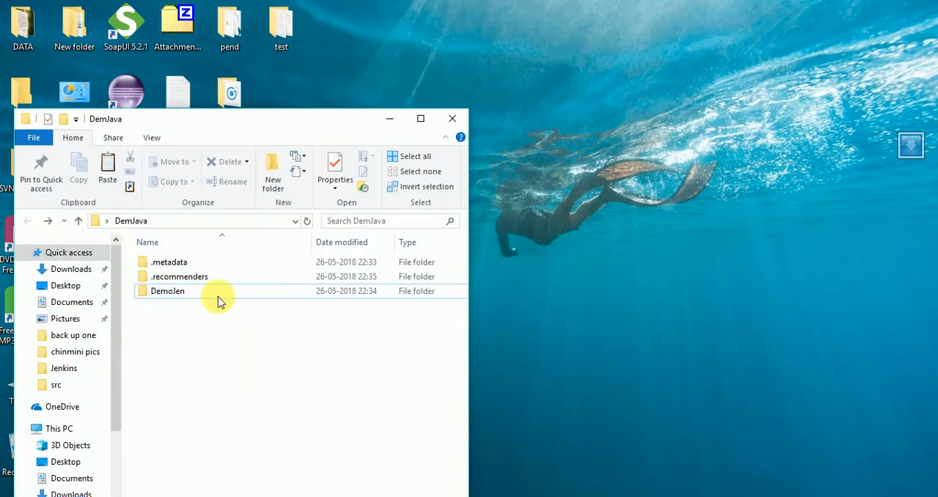
double_click(195, 295)
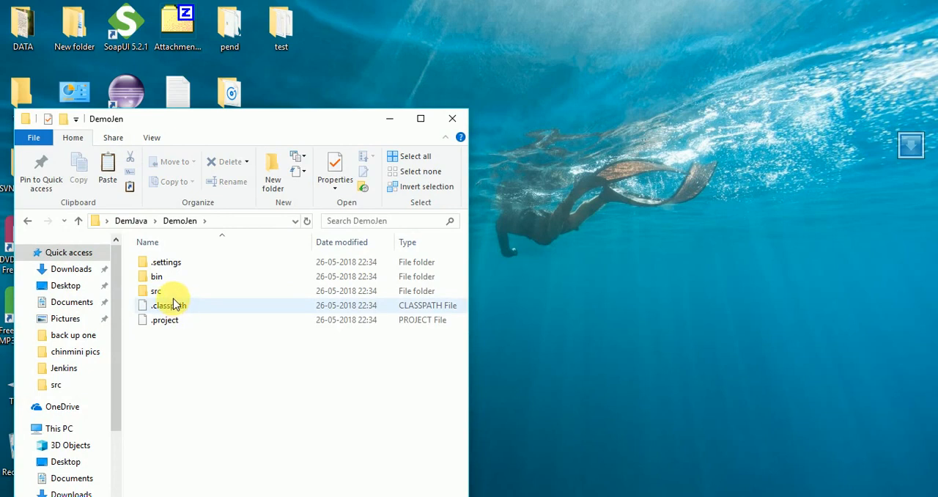
double_click(171, 291)
right_click(211, 330)
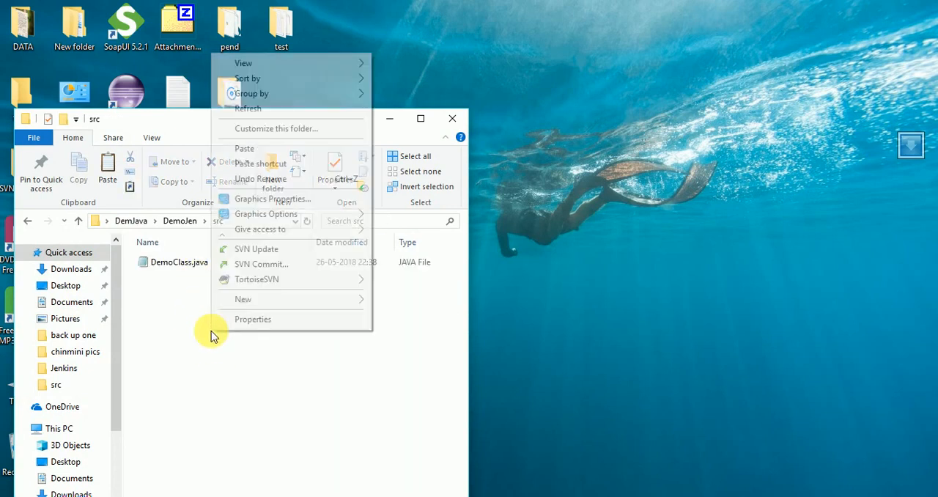
click(264, 150)
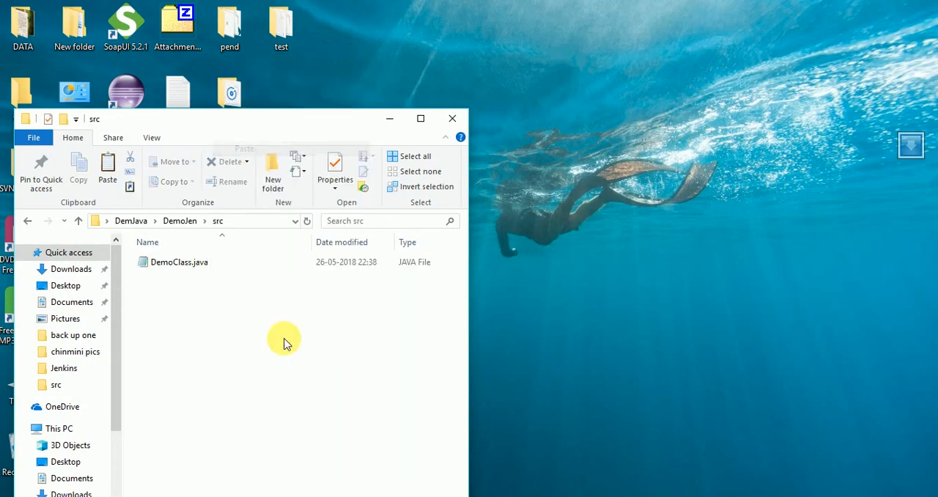
- Copy the base name DemoClass from the DemoClass.java file without renaming the file
right_click(192, 262)
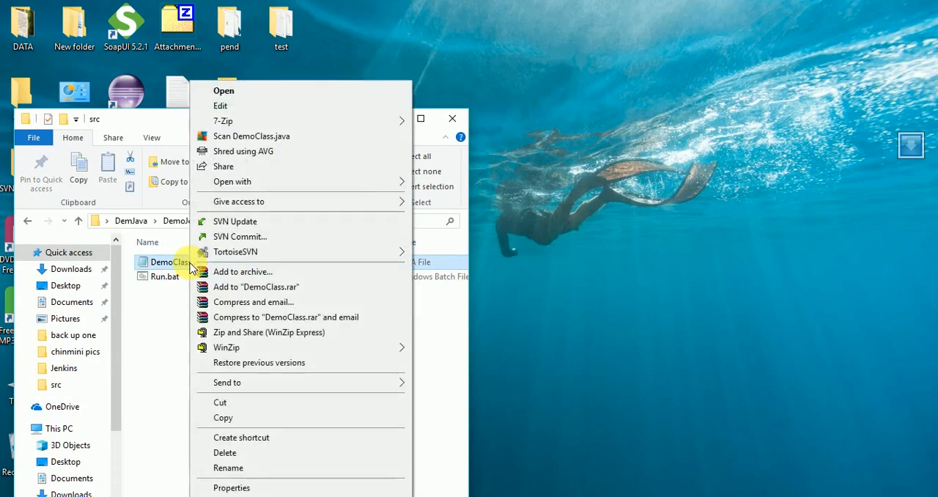
click(240, 420)
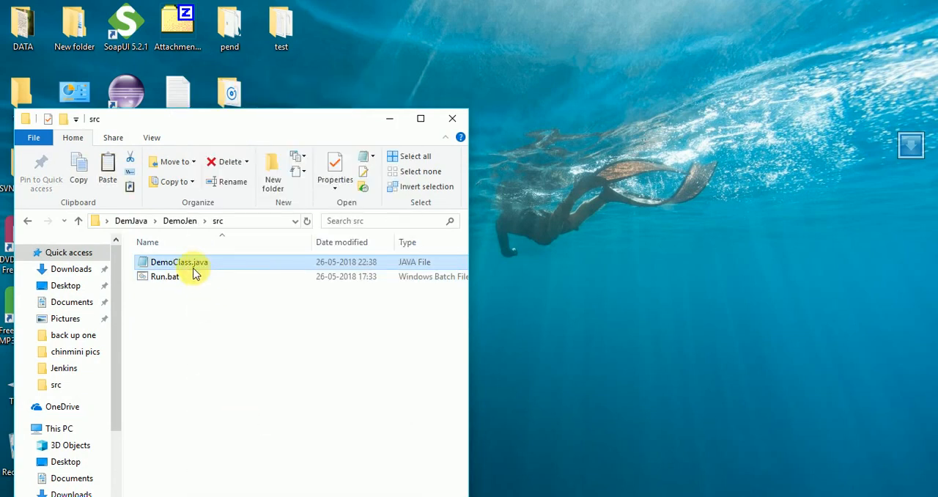
right_click(190, 262)
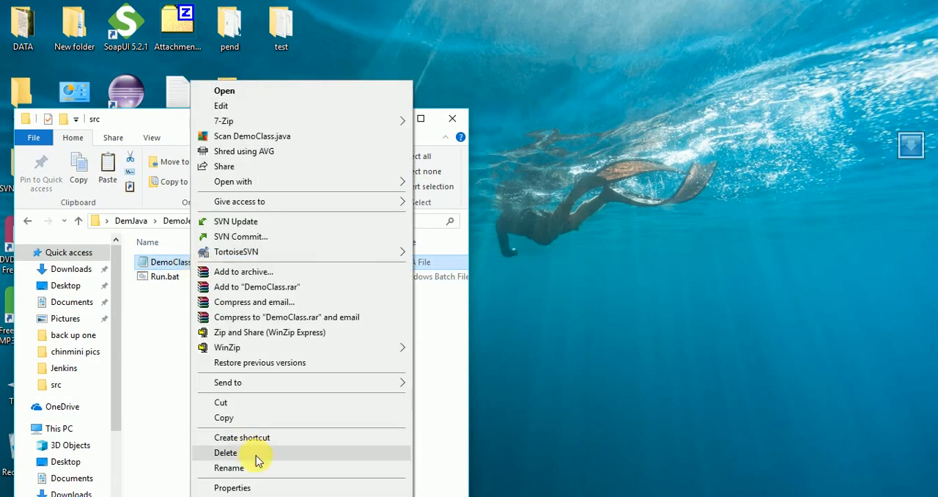
click(268, 469)
right_click(186, 262)
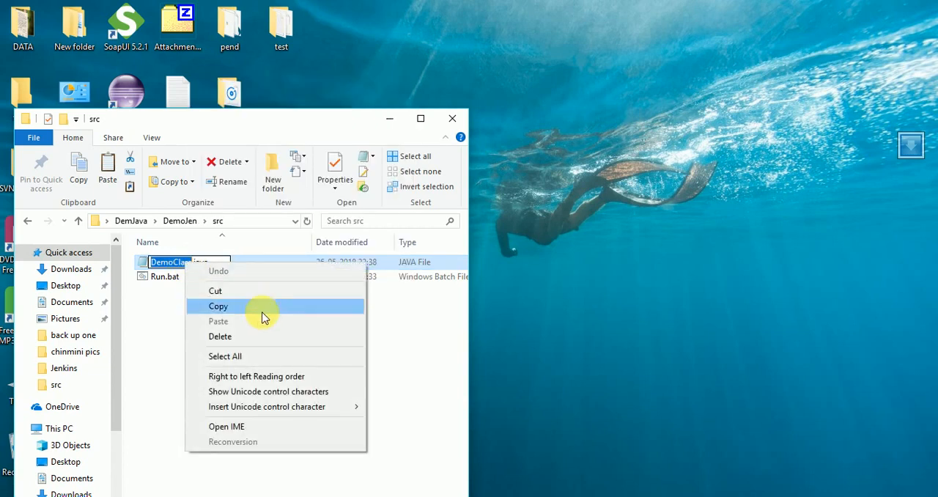
click(233, 306)
click(201, 316)
- Open the pasted Run.bat for editing in Notepad and replace JavaTest with DemoClass in the javac line
click(170, 279)
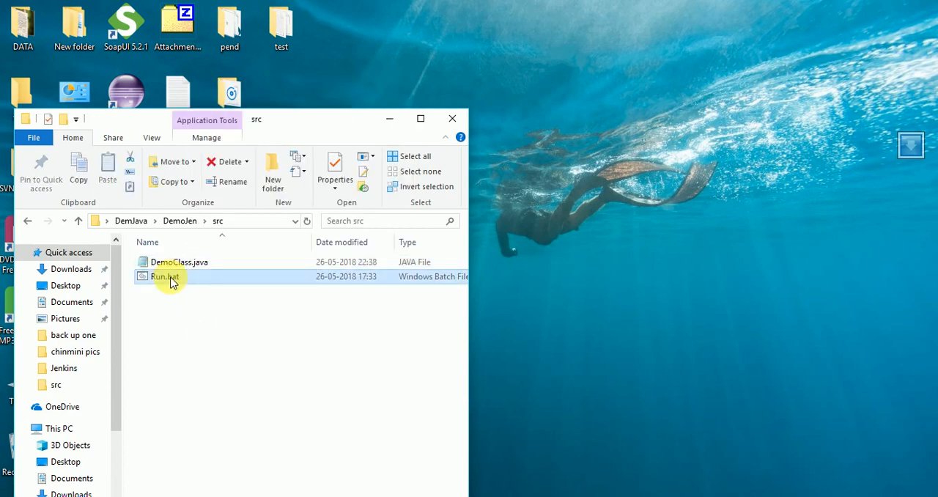
right_click(170, 283)
click(220, 120)
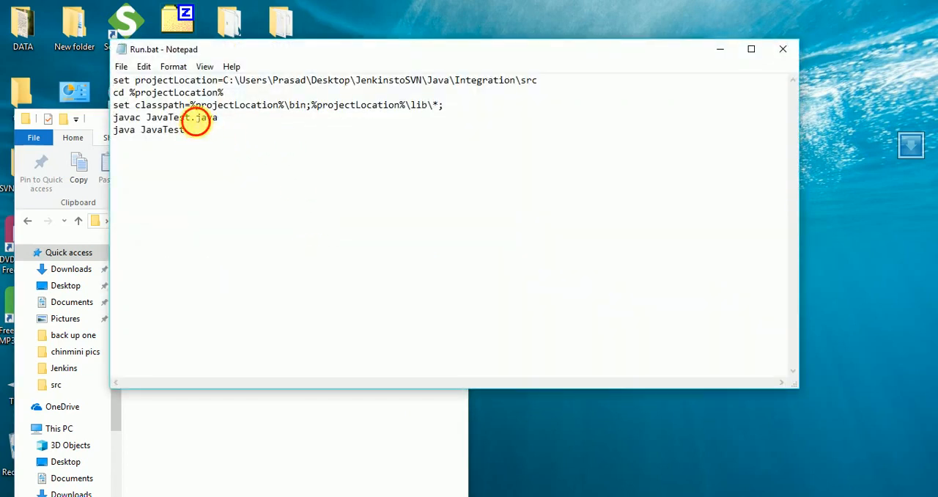
double_click(168, 117)
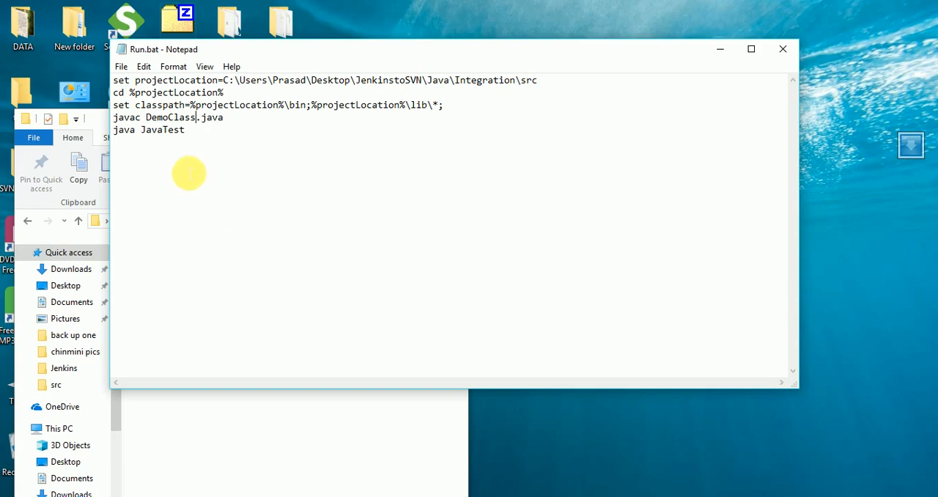
- Replace JavaTest with DemoClass in the java line of Run.bat
double_click(150, 131)
click(264, 211)
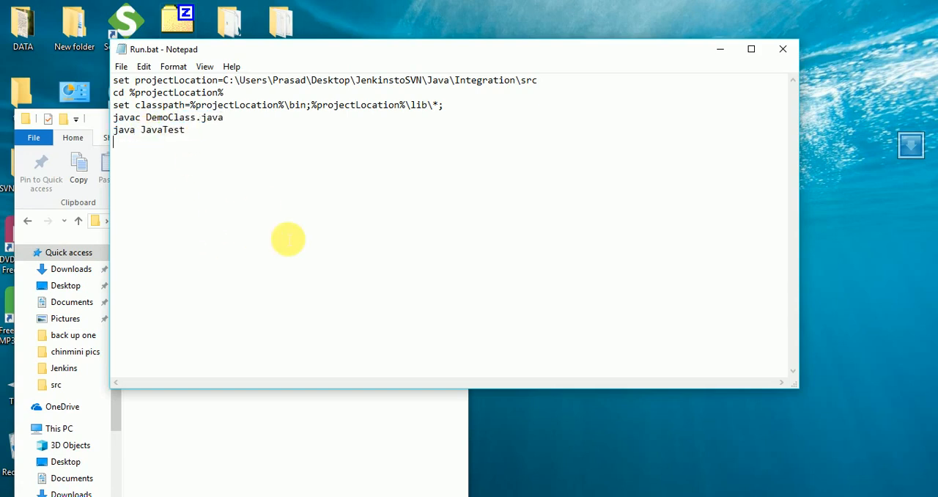
drag(184, 132, 154, 130)
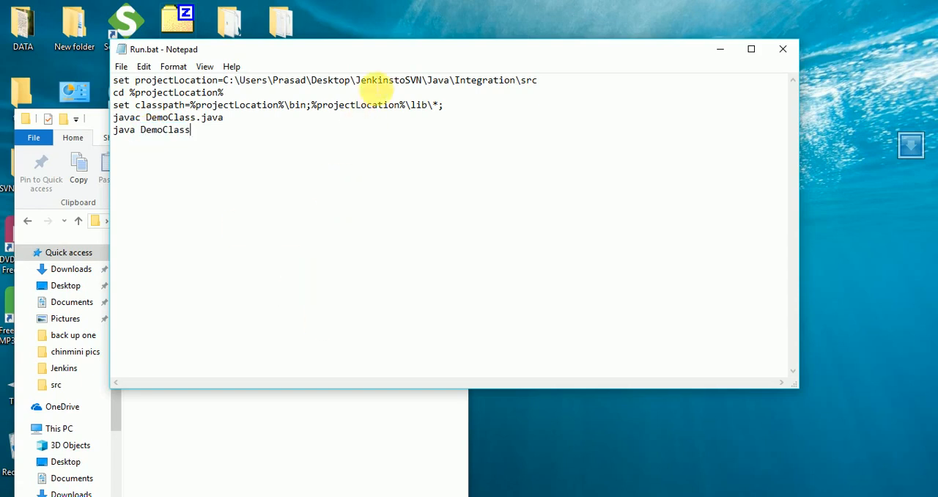
- Copy the full path of the DemJava\DemoJen\src folder and use it to replace the projectLocation path in Run.bat
drag(373, 56, 600, 81)
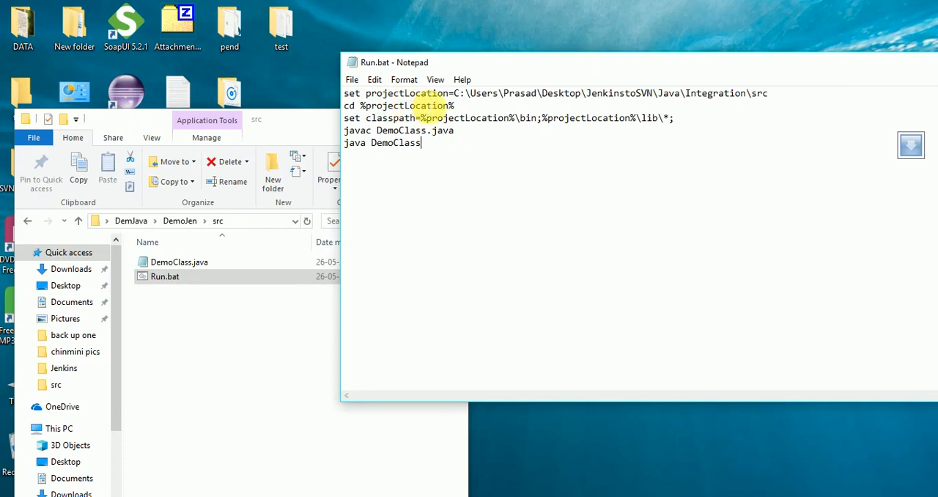
click(237, 310)
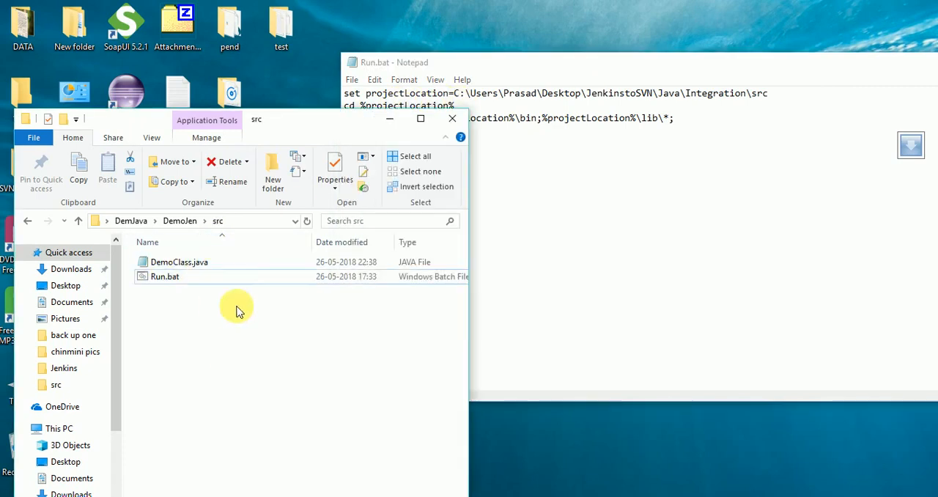
click(255, 222)
right_click(260, 221)
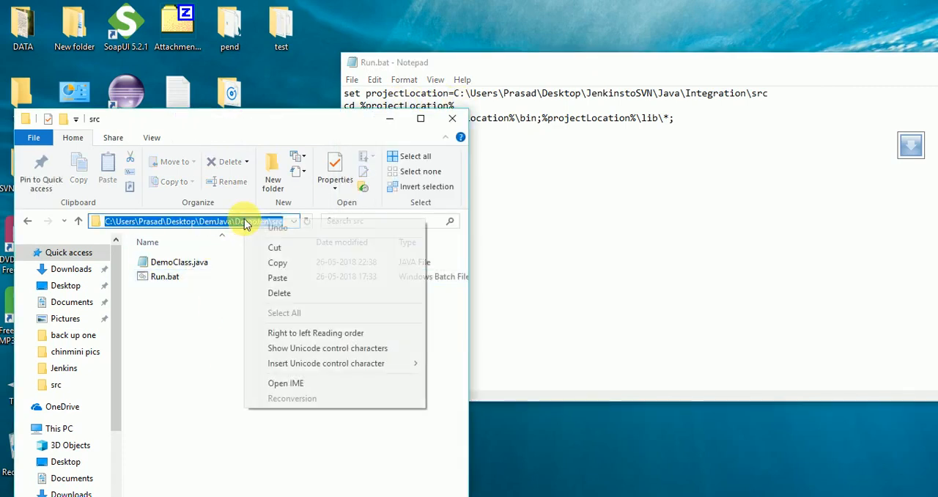
click(303, 267)
click(750, 262)
drag(455, 93, 795, 95)
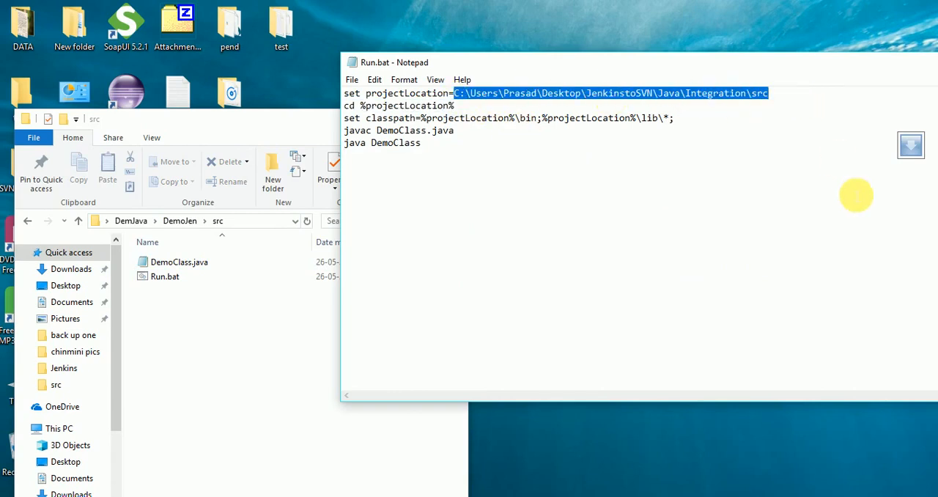
key(ctrl+v)
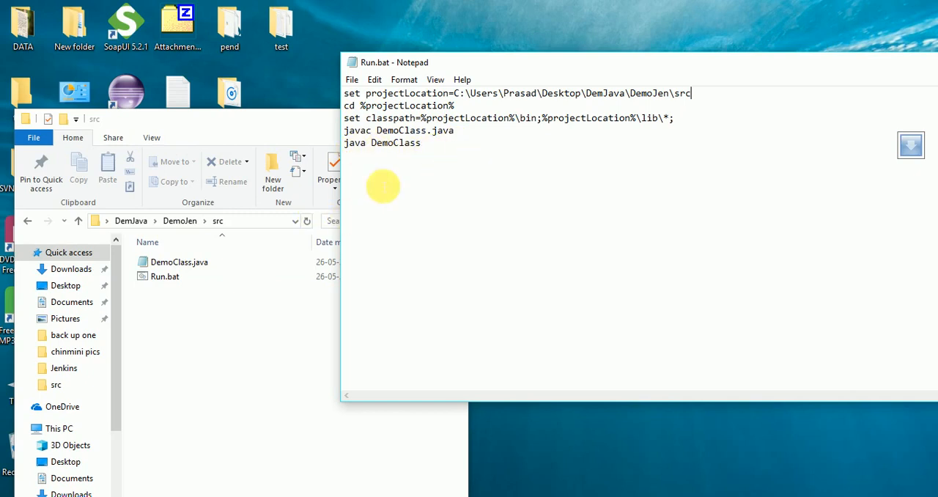
- Save and close the edited Run.bat, and run it from the DemoJen\src folder
click(354, 82)
click(377, 124)
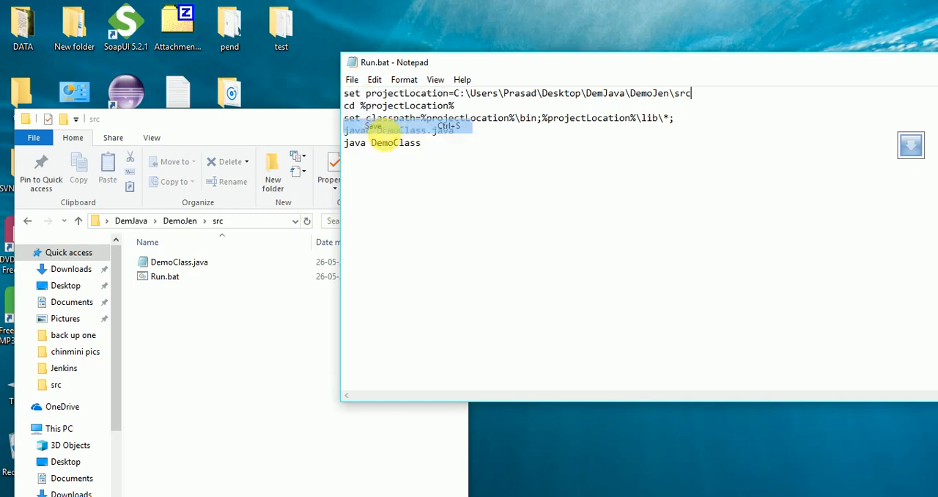
drag(593, 67, 412, 54)
click(835, 48)
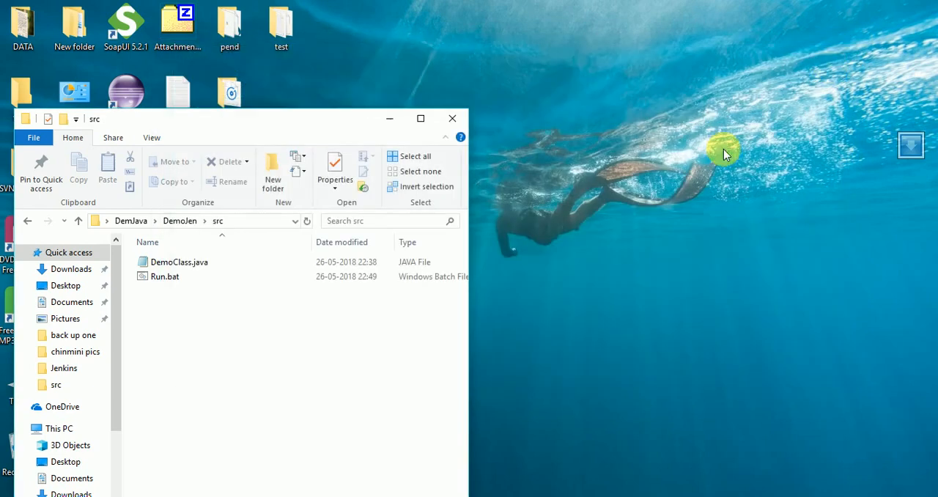
double_click(173, 279)
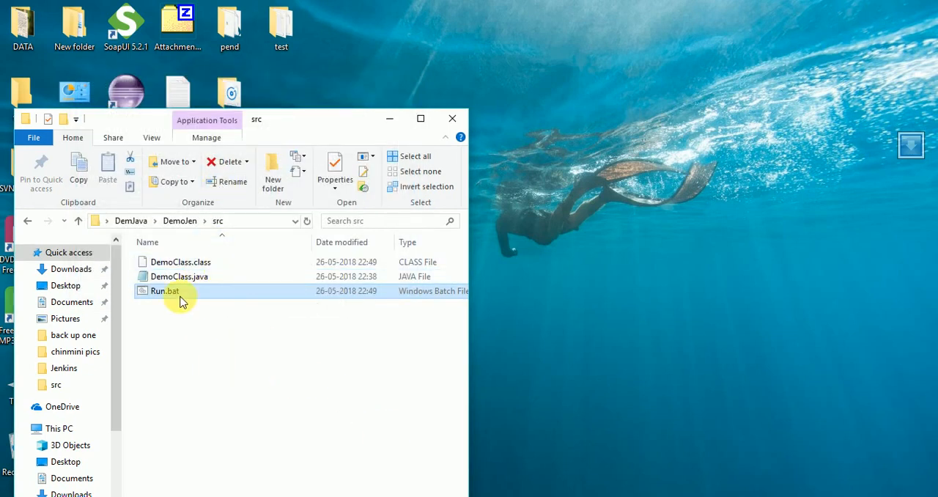
- Copy the DemoJen\src folder path and complete the Jenkins Windows batch command with cd, that path and a separate Run line
click(253, 222)
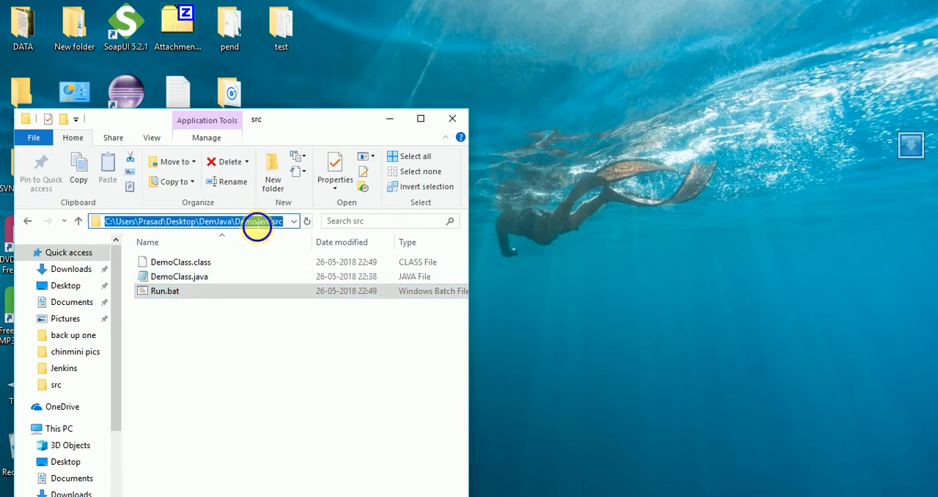
right_click(257, 227)
click(308, 269)
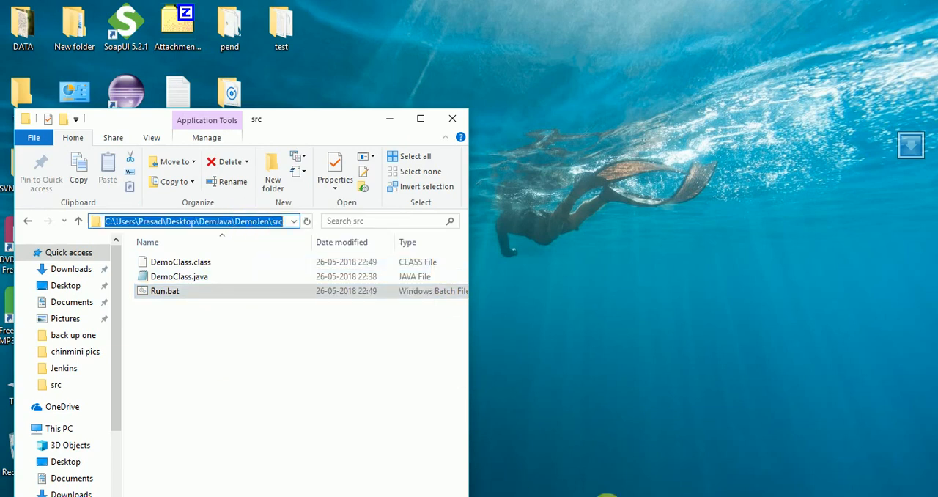
click(389, 118)
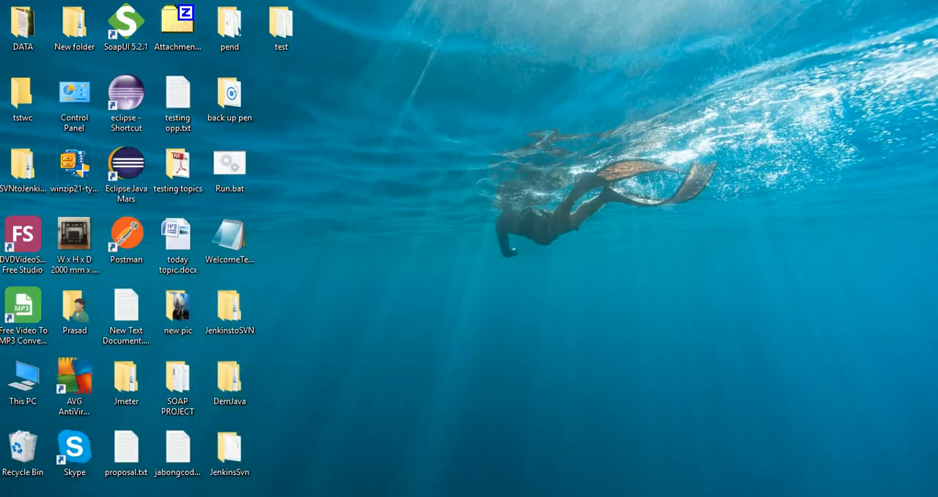
click(396, 496)
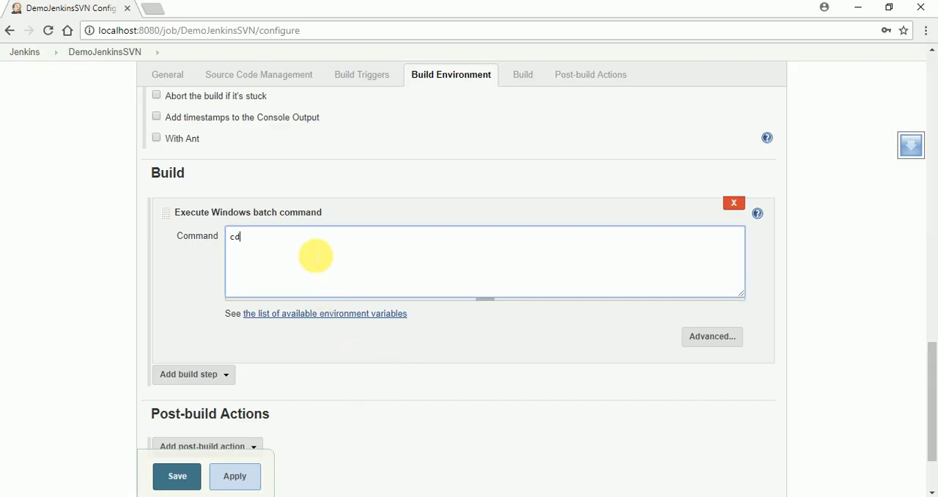
key(ctrl+v)
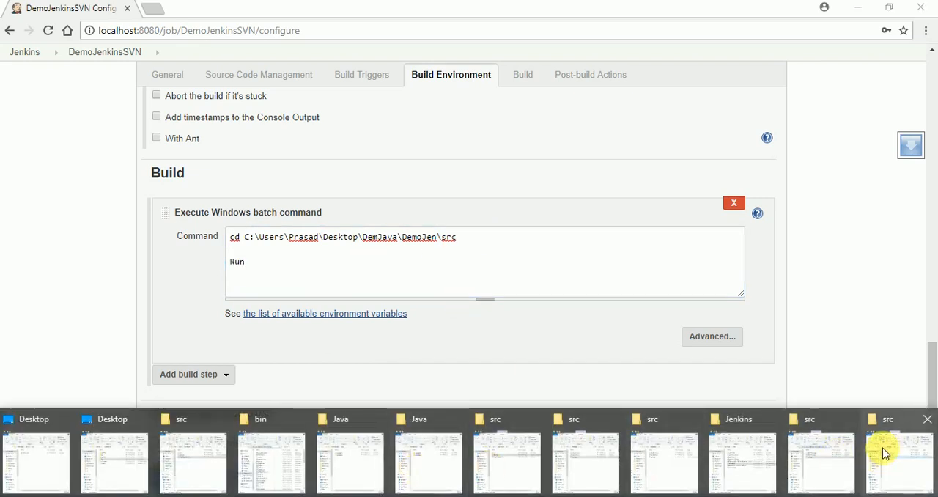
- Check Run.bat in the Java\Integration\src folder against the path and Run line of the Jenkins batch command
click(886, 453)
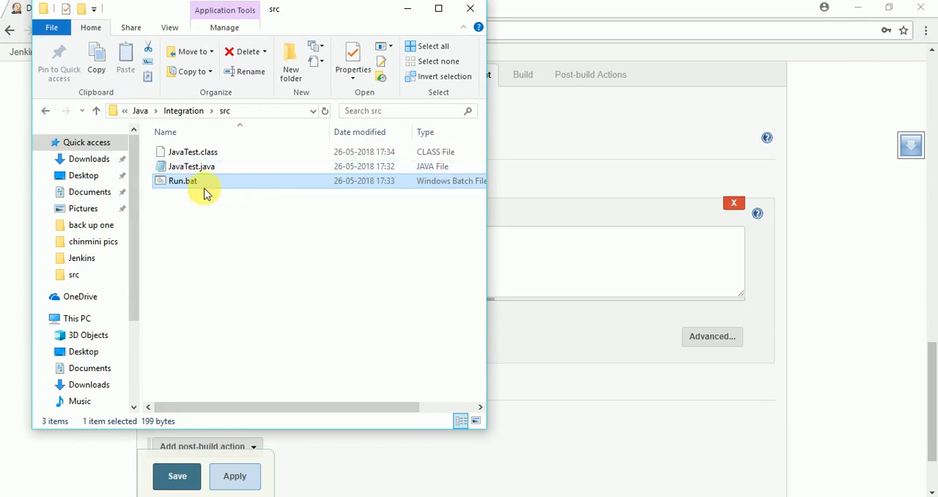
drag(306, 19, 602, 125)
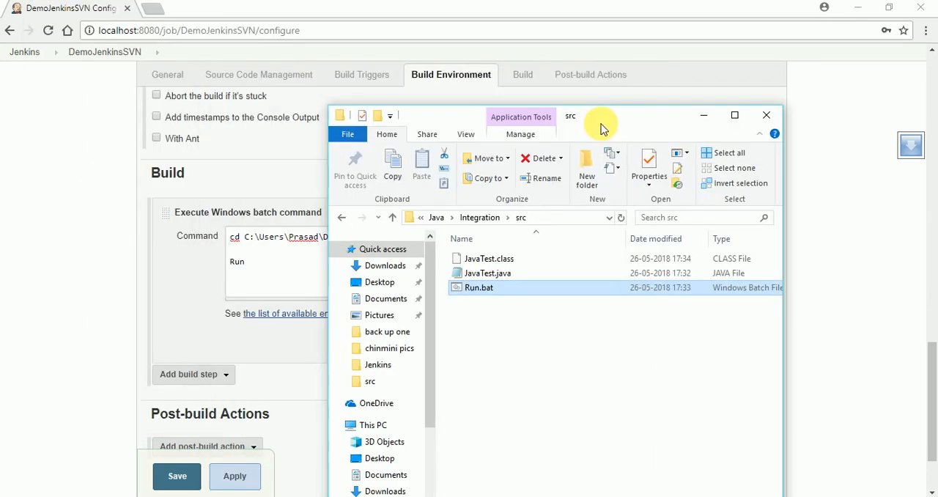
click(707, 122)
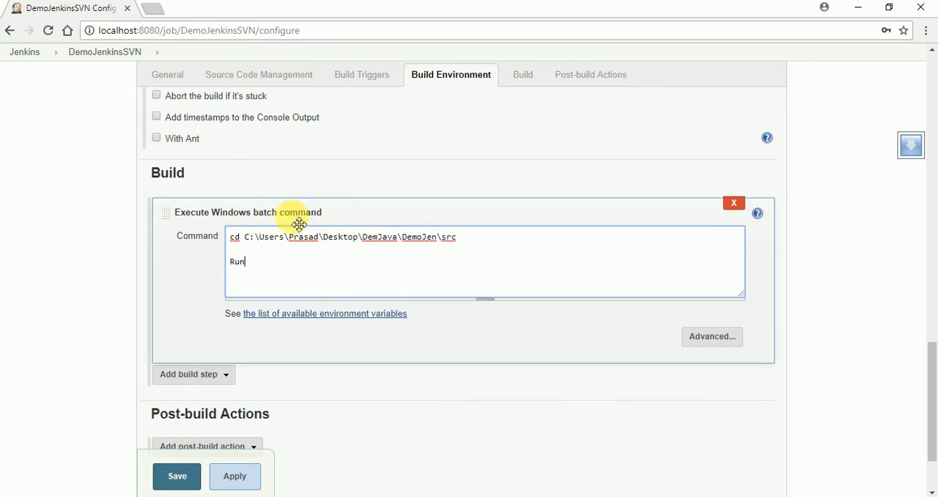
click(335, 266)
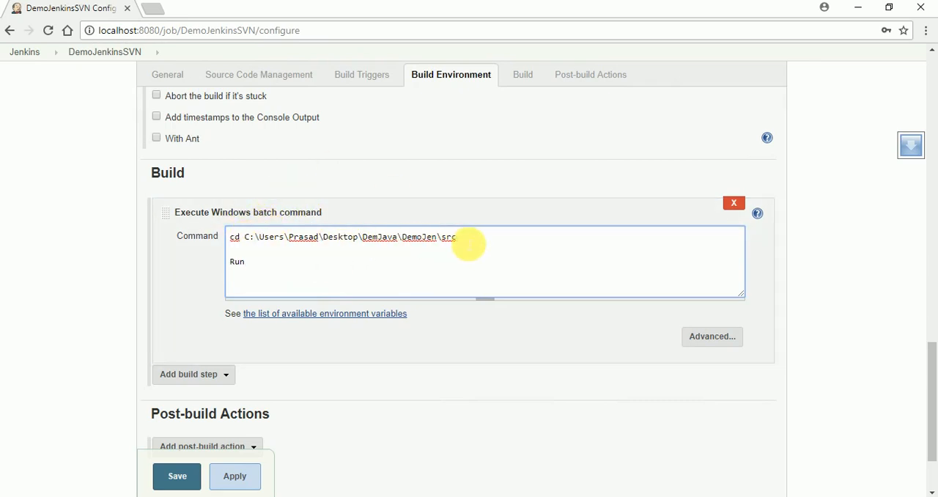
drag(464, 245, 253, 240)
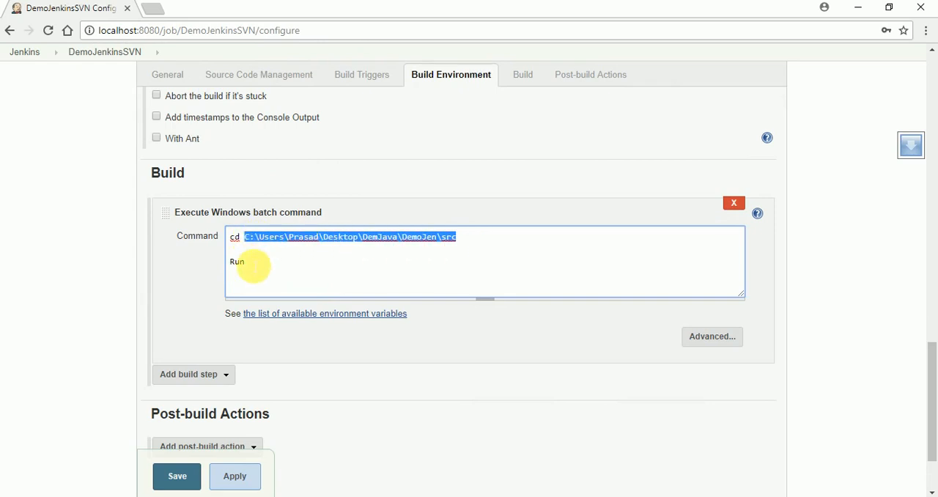
click(238, 264)
double_click(239, 261)
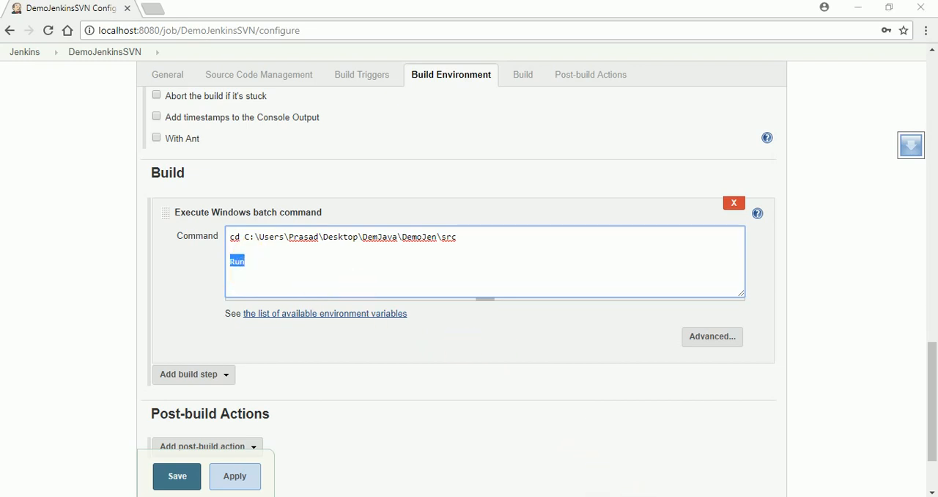
key(alt+Tab)
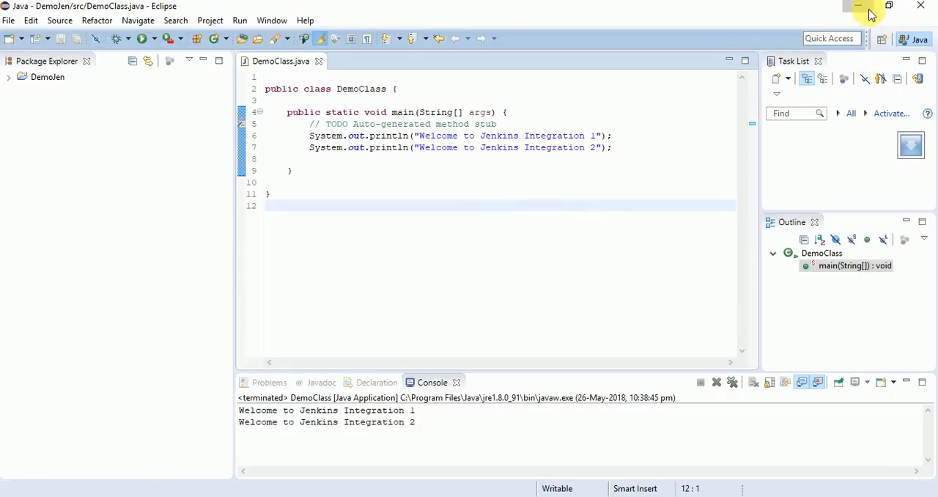
click(868, 9)
click(129, 300)
scroll(419, 379, down, 2)
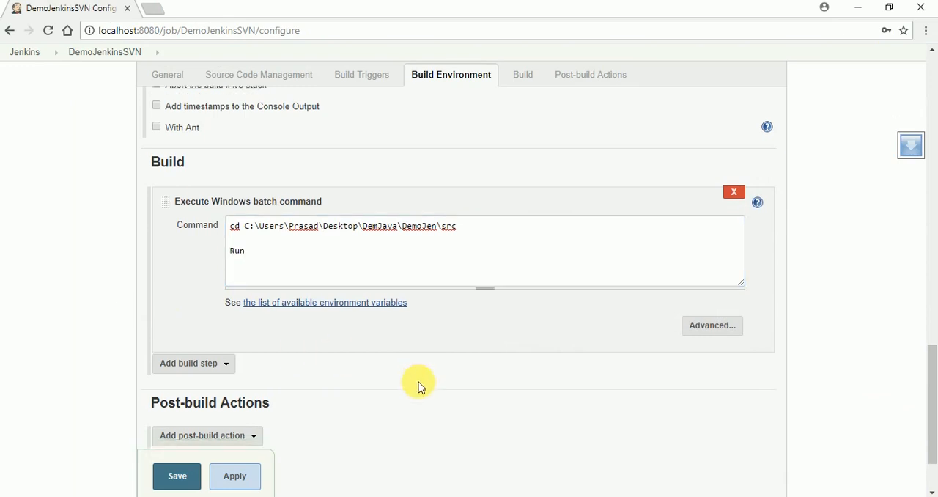
- View the available post-build actions for the job without adding one
click(256, 351)
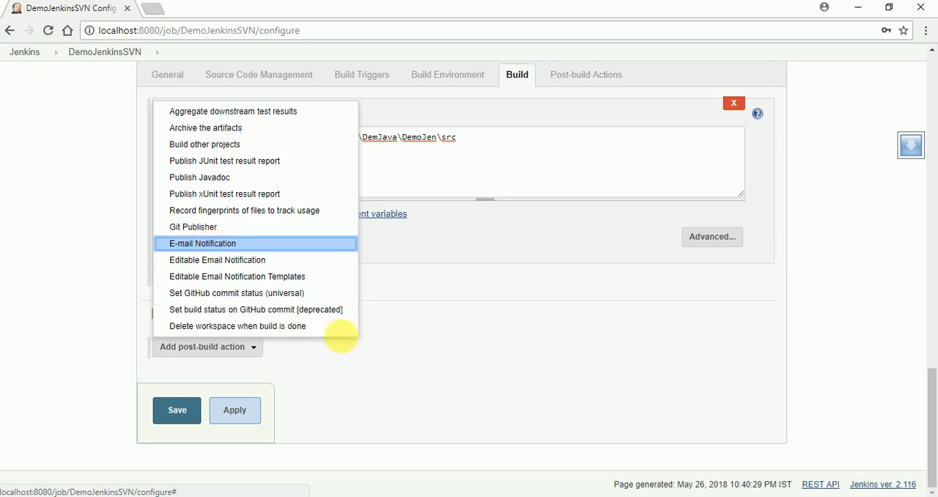
click(521, 364)
scroll(525, 367, up, 2)
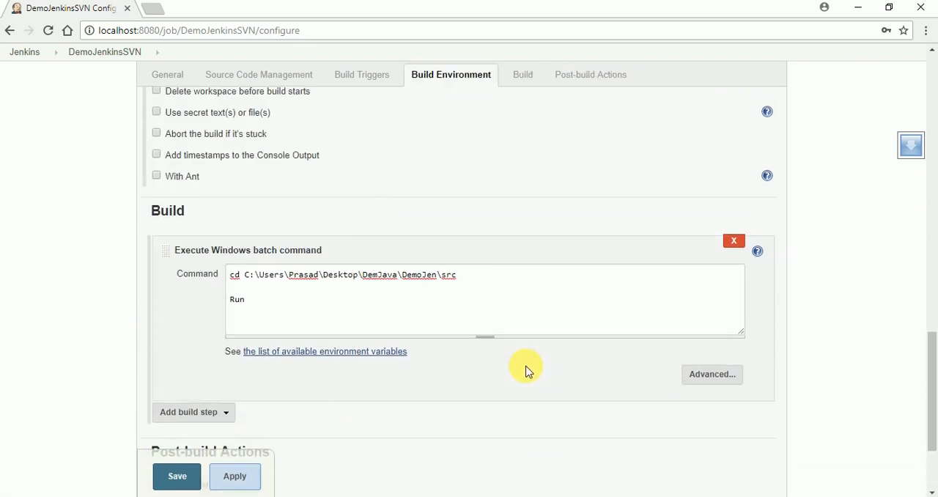
- Review the job's Subversion settings and batch build step, and apply the DemoJenkinsSVN configuration
scroll(477, 411, up, 15)
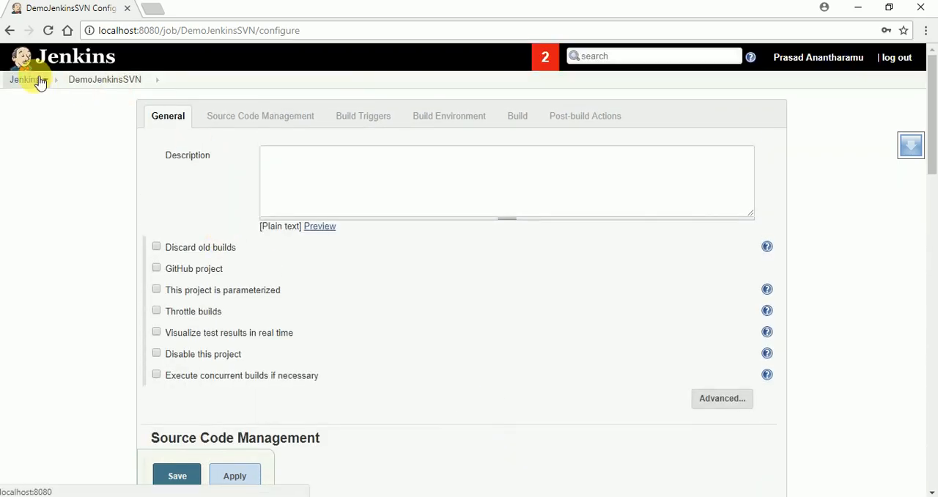
scroll(371, 300, down, 4)
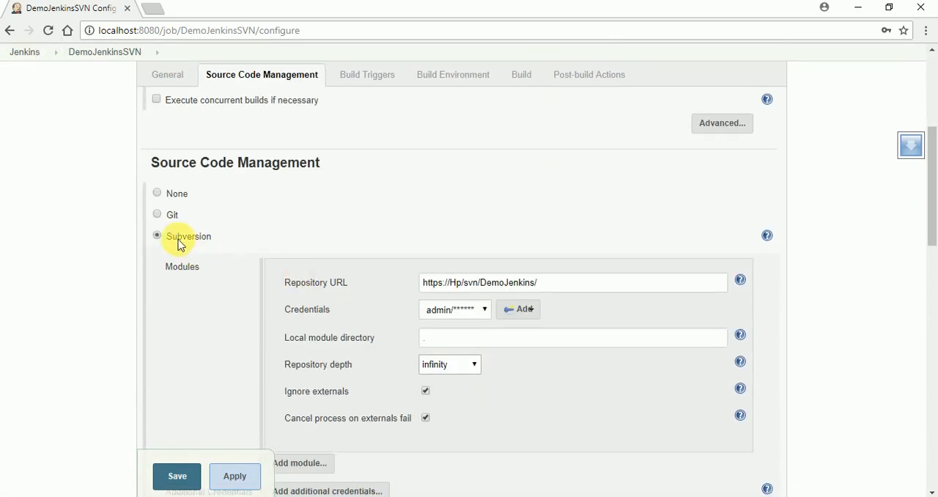
scroll(505, 370, down, 8)
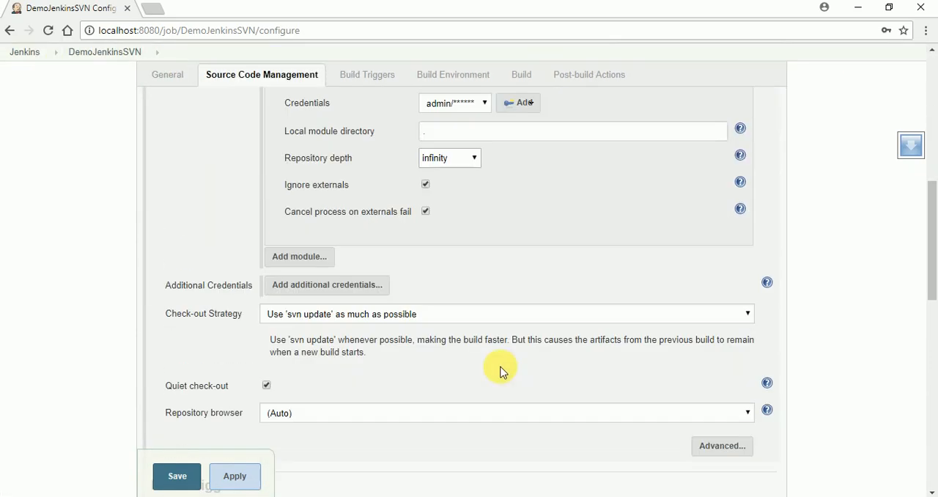
scroll(286, 258, down, 2)
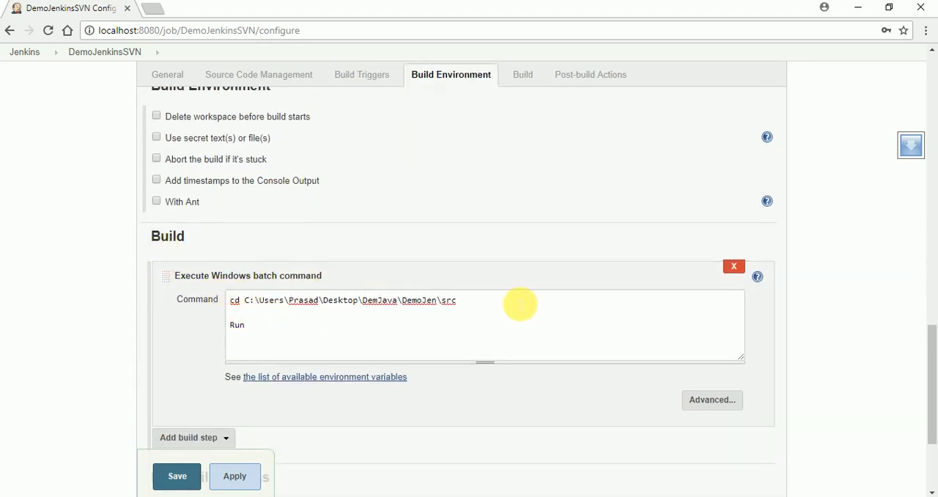
scroll(352, 382, down, 3)
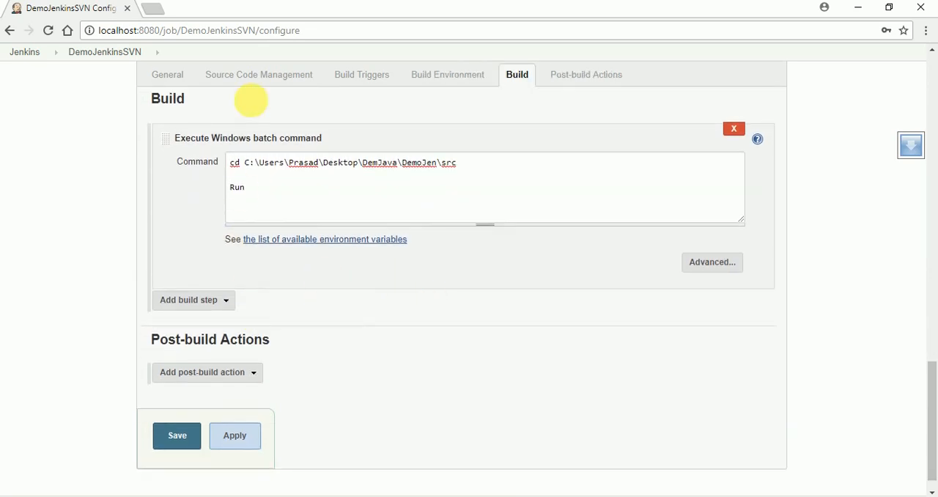
click(251, 440)
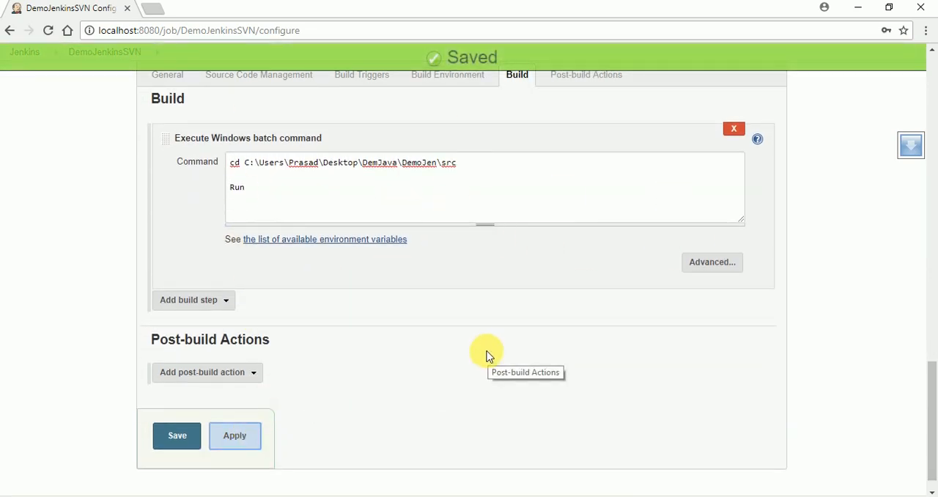
- Compare the DemoJenkins repository address in VisualSVN Server with the Subversion repository URL in the Jenkins job
scroll(498, 360, up, 10)
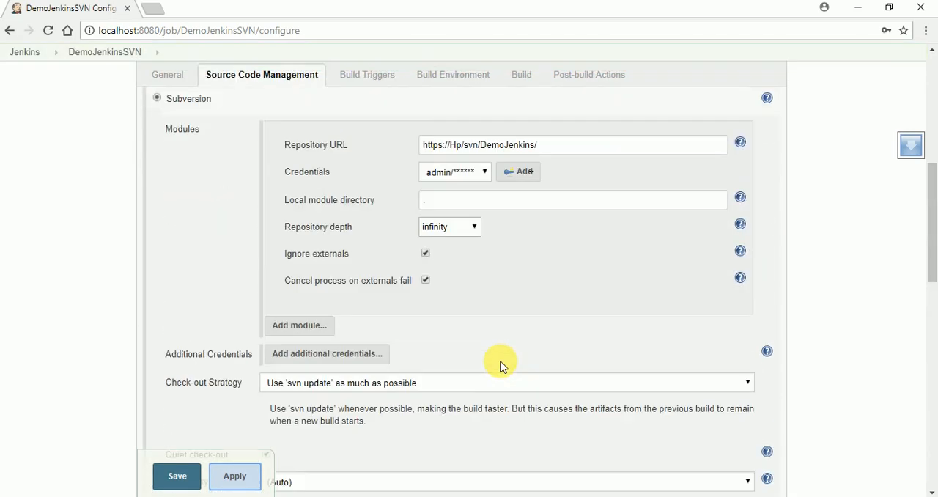
scroll(501, 367, up, 2)
click(591, 496)
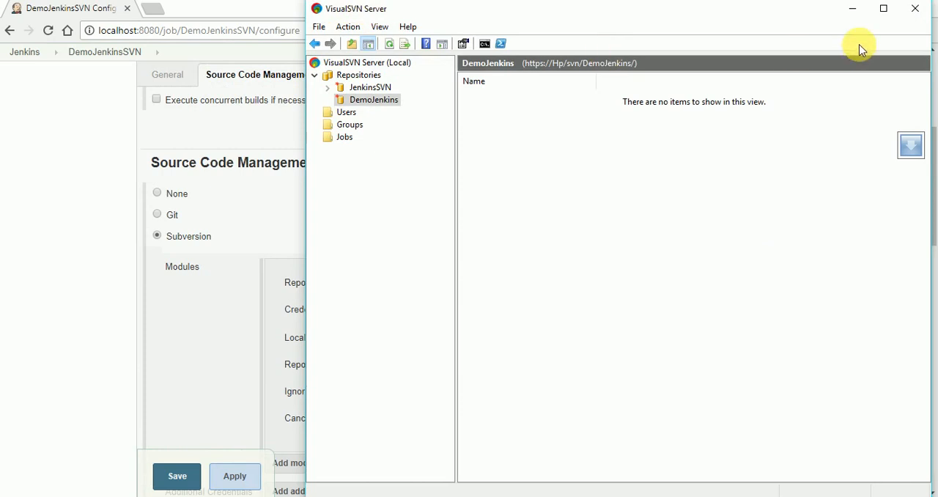
click(852, 9)
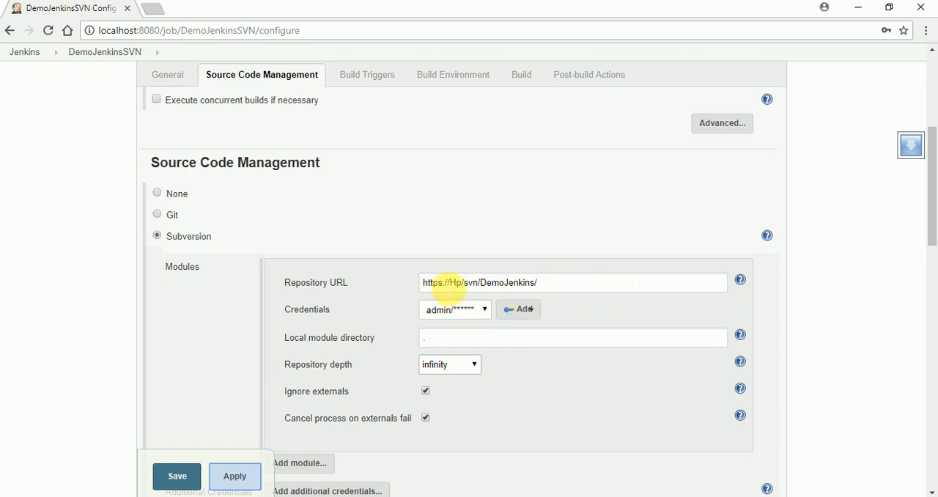
double_click(434, 284)
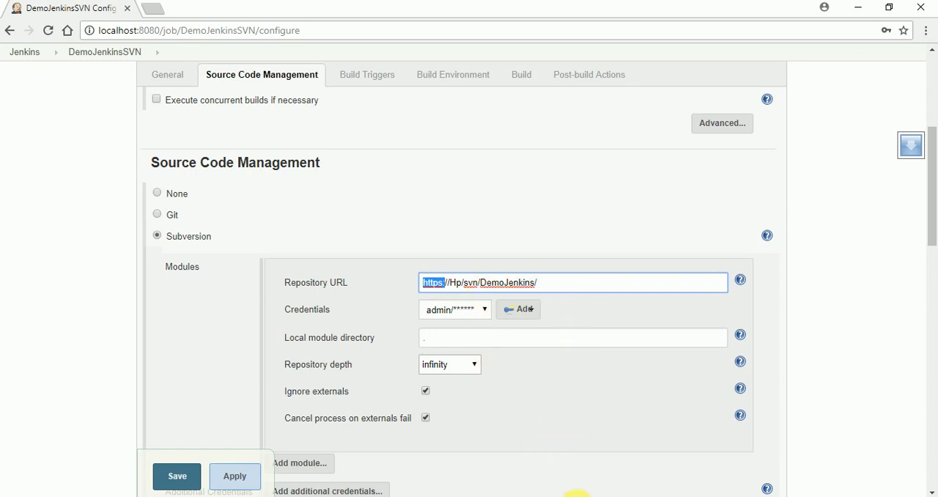
- Recheck the DemoJenkins repository address in VisualSVN Server against the Subversion repository URL of the Jenkins job
click(576, 496)
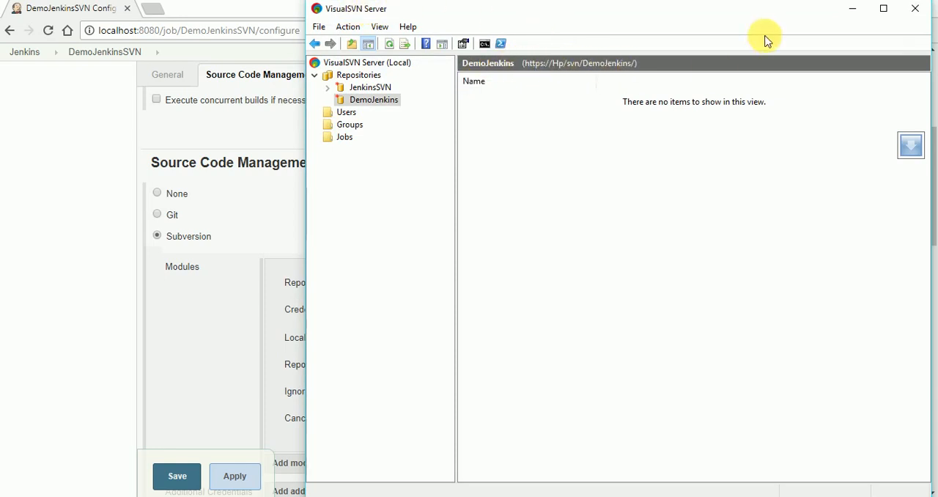
click(856, 13)
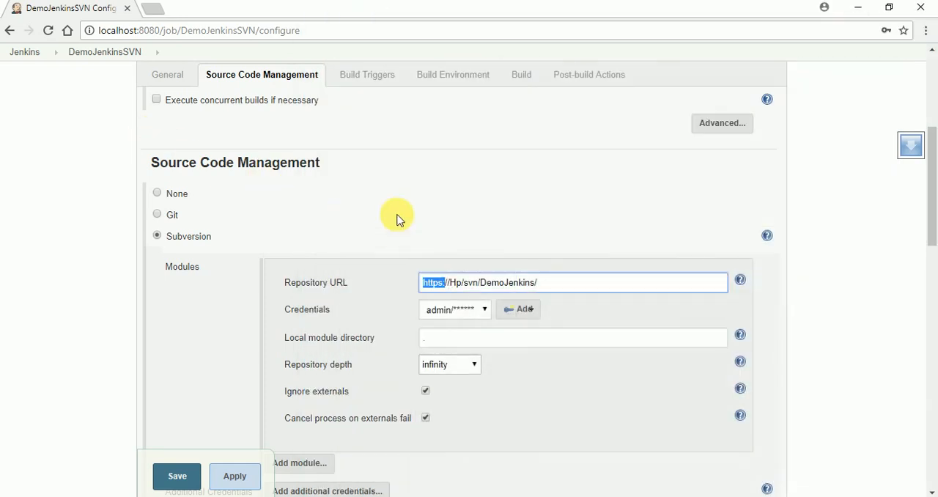
drag(352, 283, 274, 284)
click(463, 189)
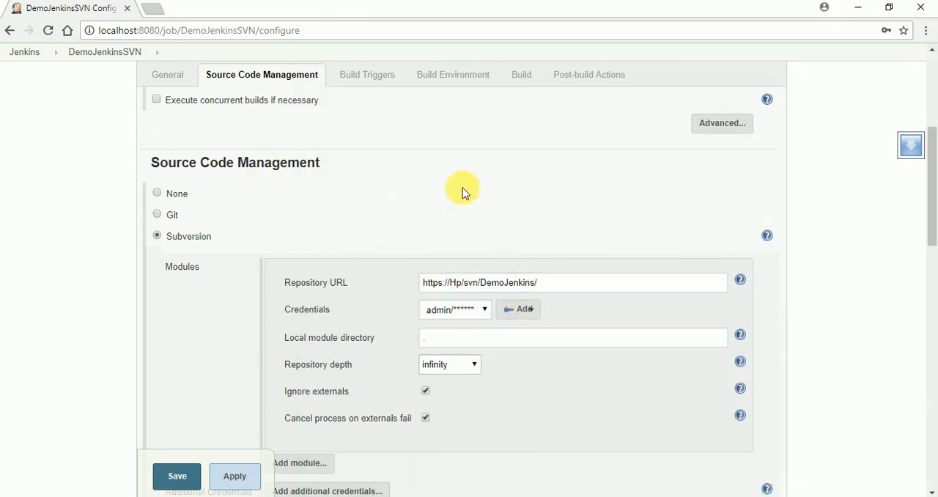
- Apply and save the DemoJenkinsSVN job configuration with its existing batch build step
scroll(521, 295, down, 6)
scroll(212, 468, down, 4)
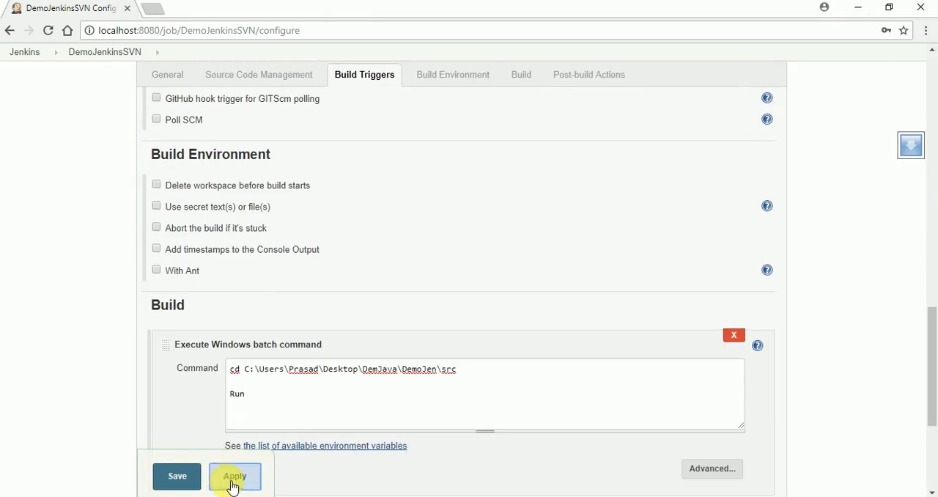
click(233, 484)
click(170, 477)
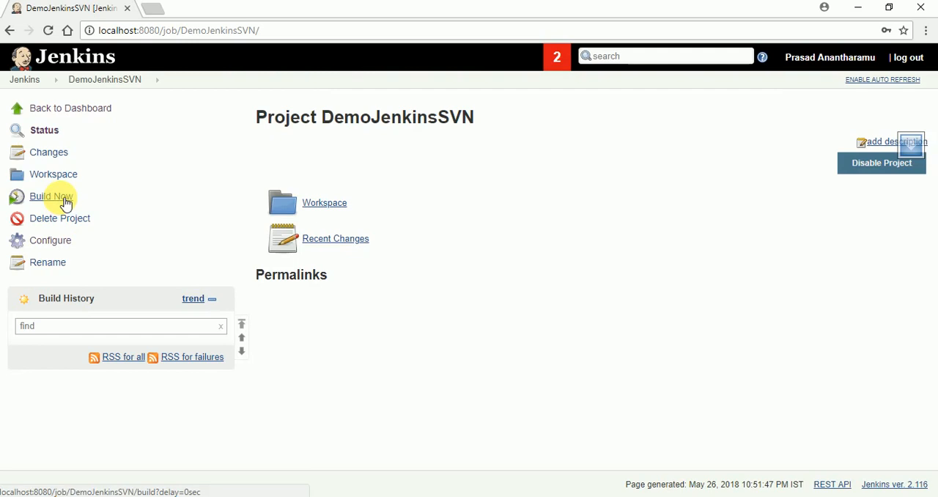
- Build the DemoJenkinsSVN project and open the console output of build #1
click(65, 203)
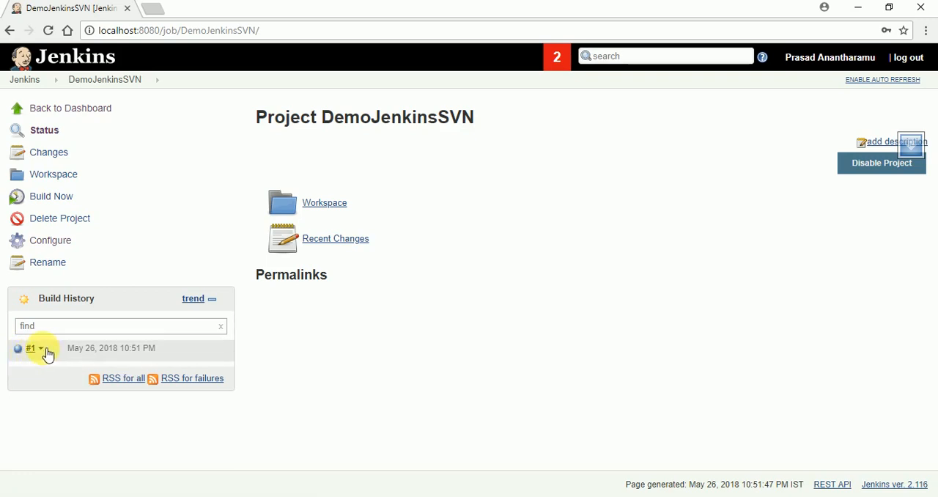
click(43, 350)
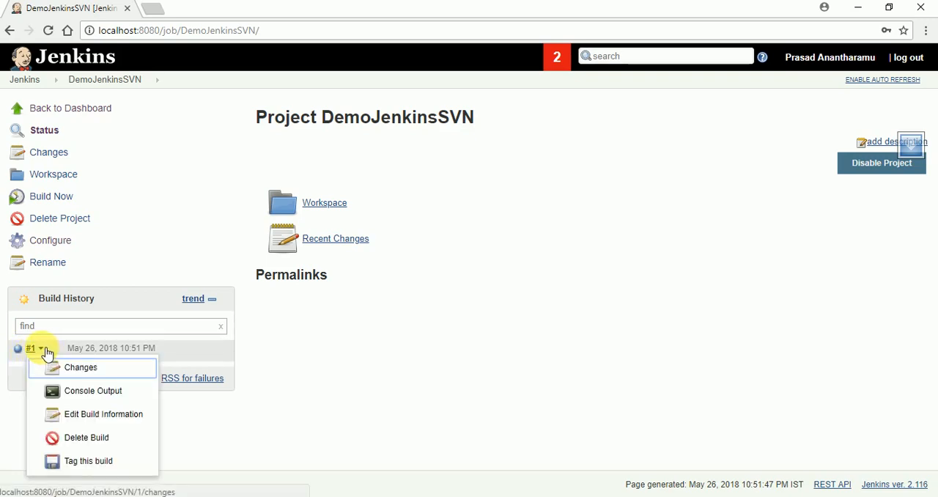
click(91, 389)
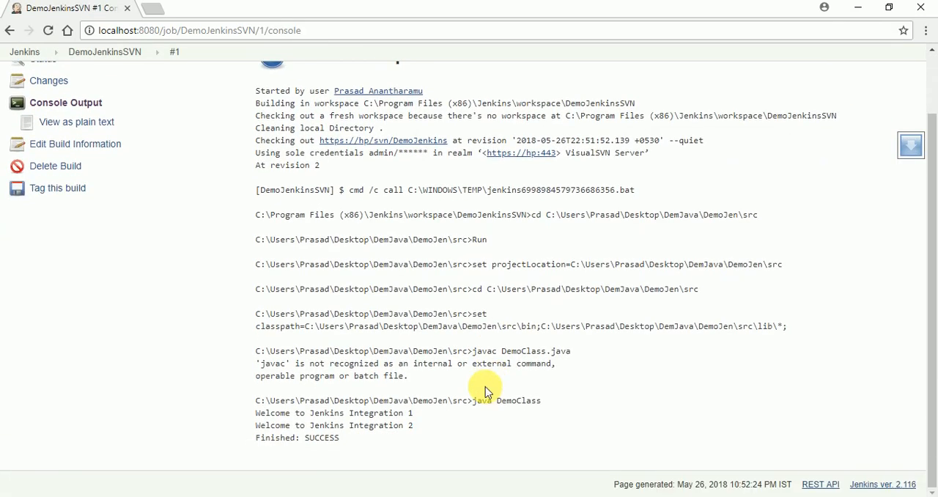
- Compare the program output lines in the build #1 console with the println statements of DemoClass.java in Eclipse
drag(415, 427, 250, 411)
click(678, 496)
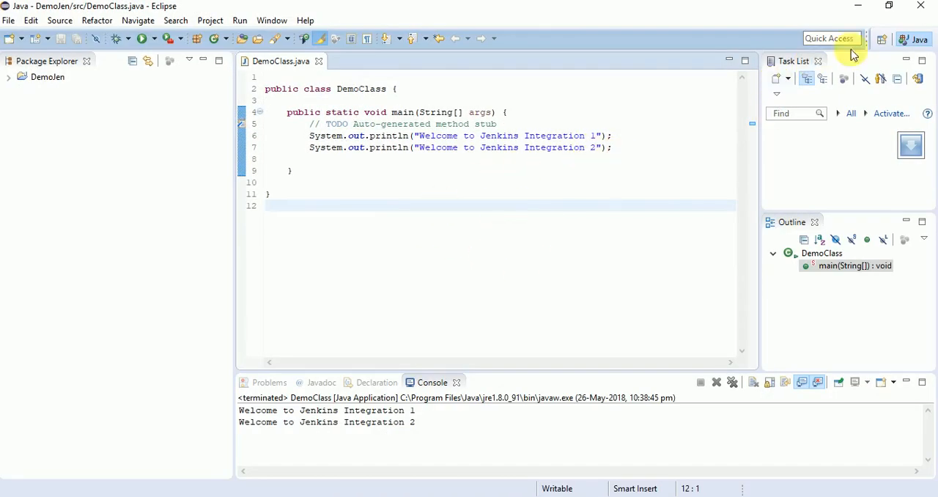
click(858, 5)
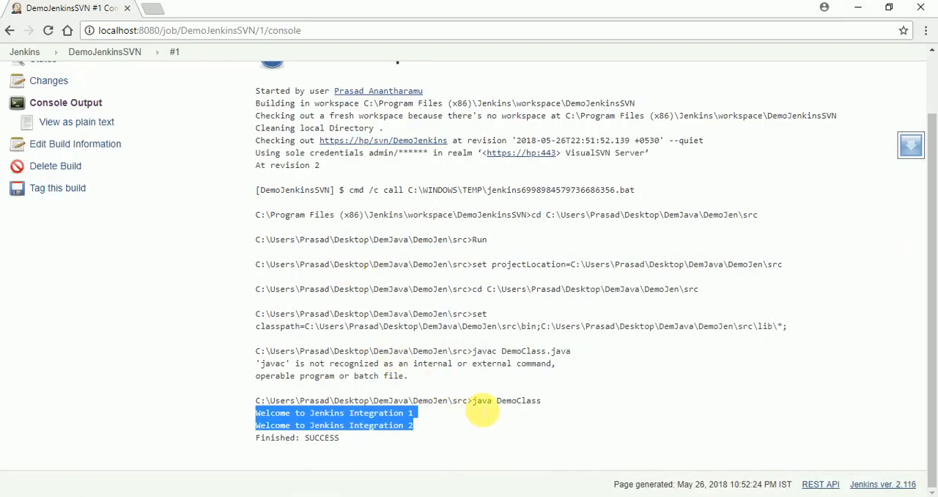
- In Eclipse, add a third println statement to DemoClass.java's main method with the text "To see latest code is pikced up by Jenkins"
click(671, 496)
click(623, 154)
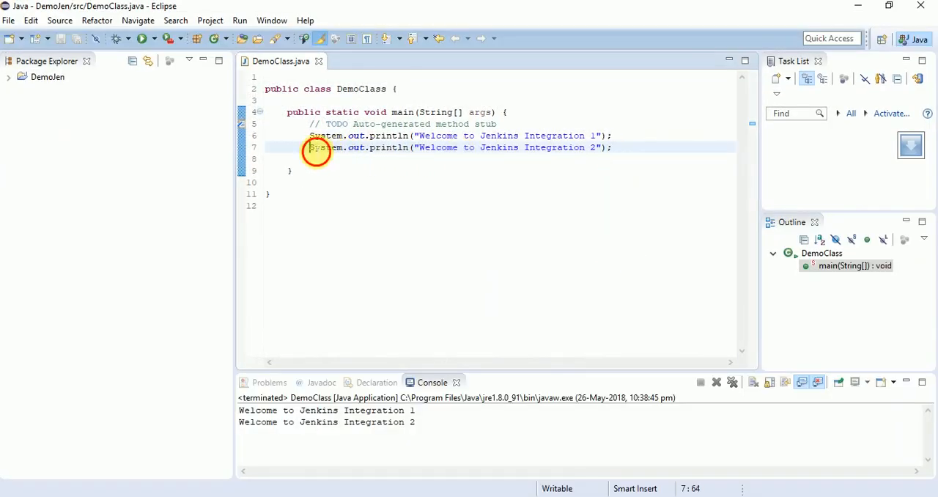
drag(309, 149, 615, 157)
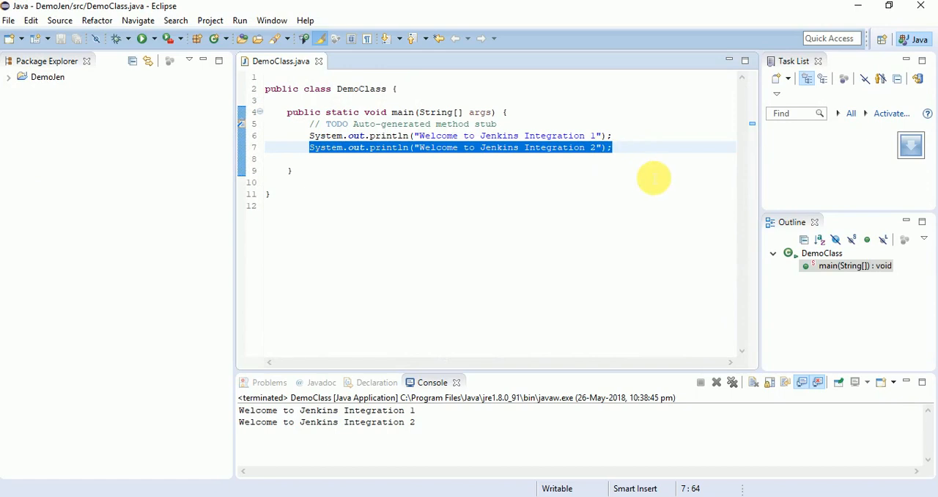
click(631, 156)
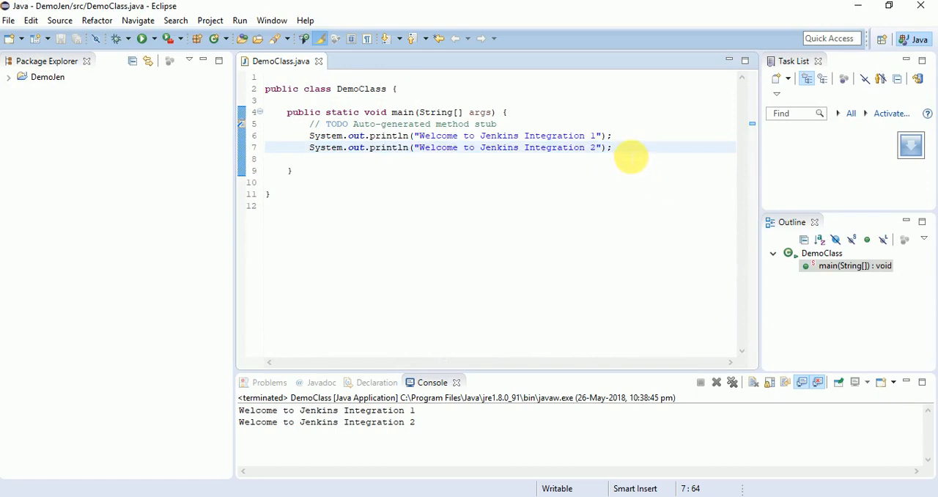
key(Return)
text(System.out.println("Welcome to Jenkins Integration 2");)
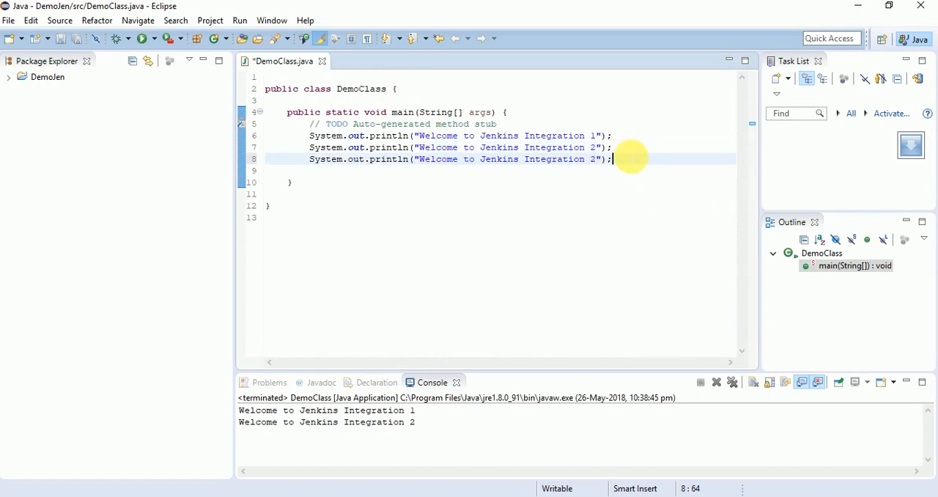
drag(600, 166, 429, 165)
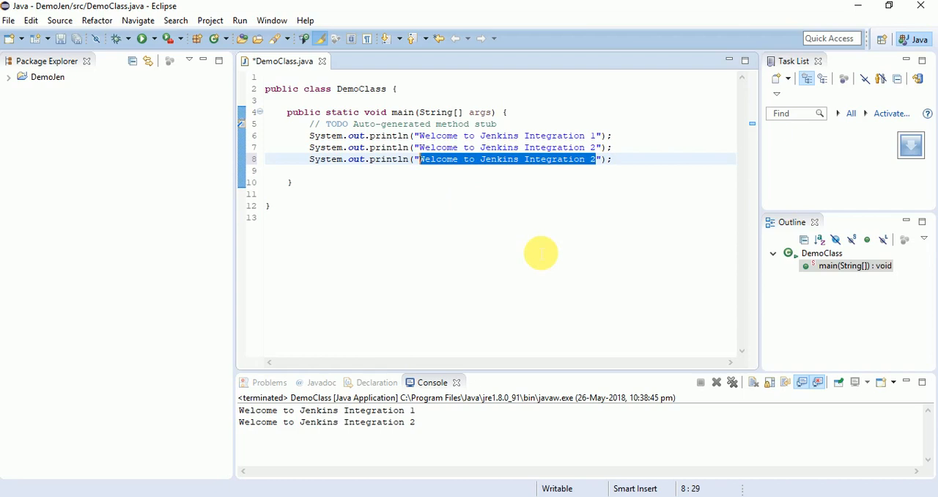
text(To see latest cod)
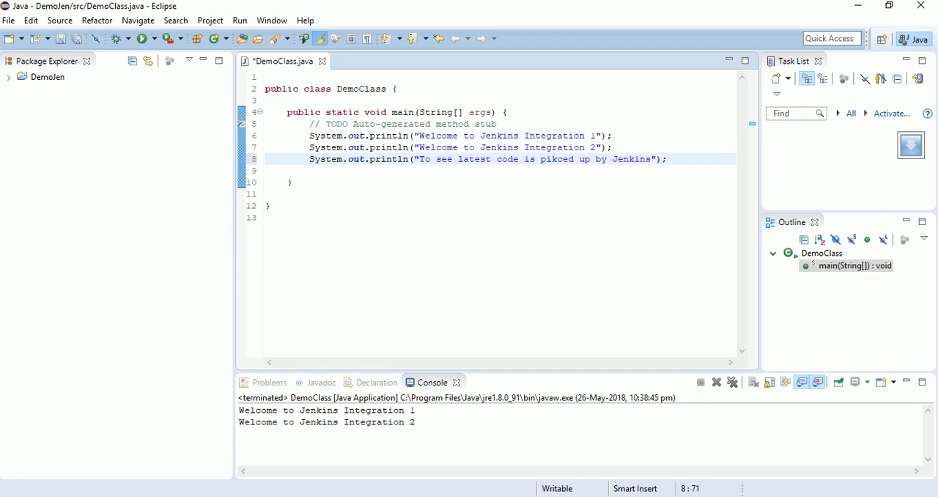
- Save DemoClass.java and run it as a Java application
right_click(419, 214)
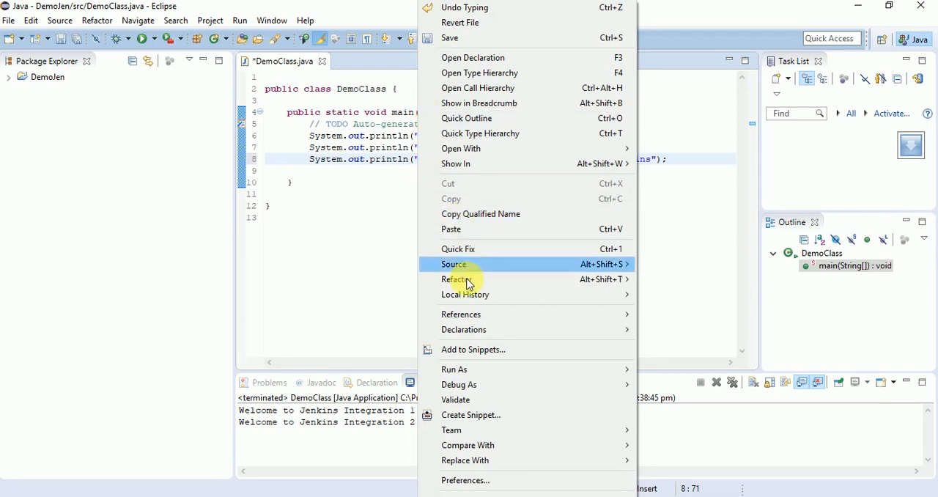
click(384, 272)
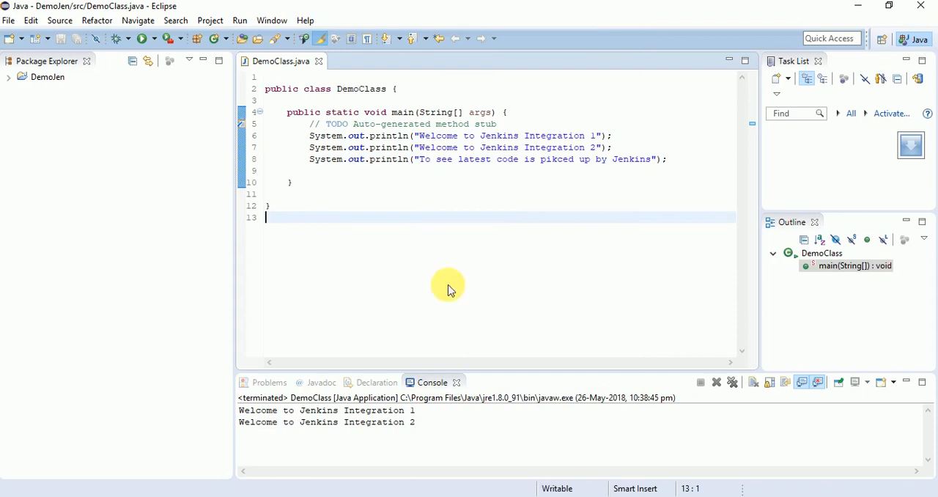
right_click(460, 329)
mouse_move(518, 369)
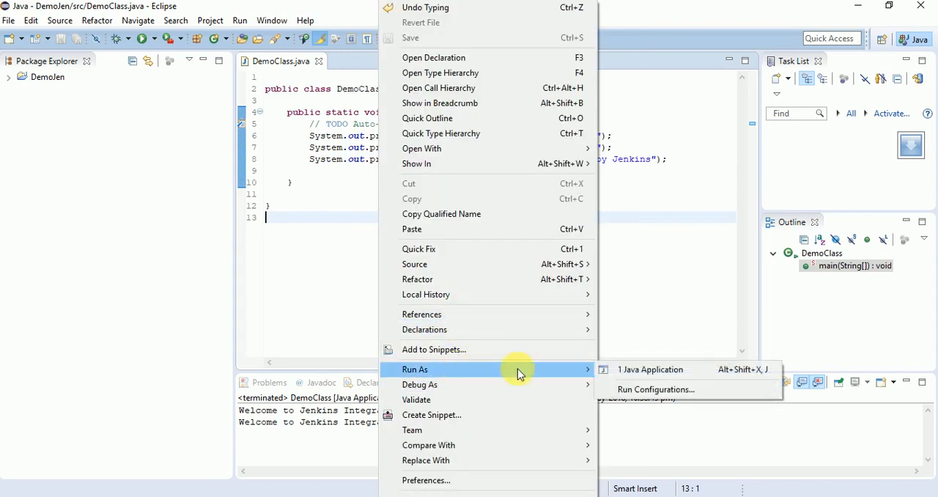
click(650, 370)
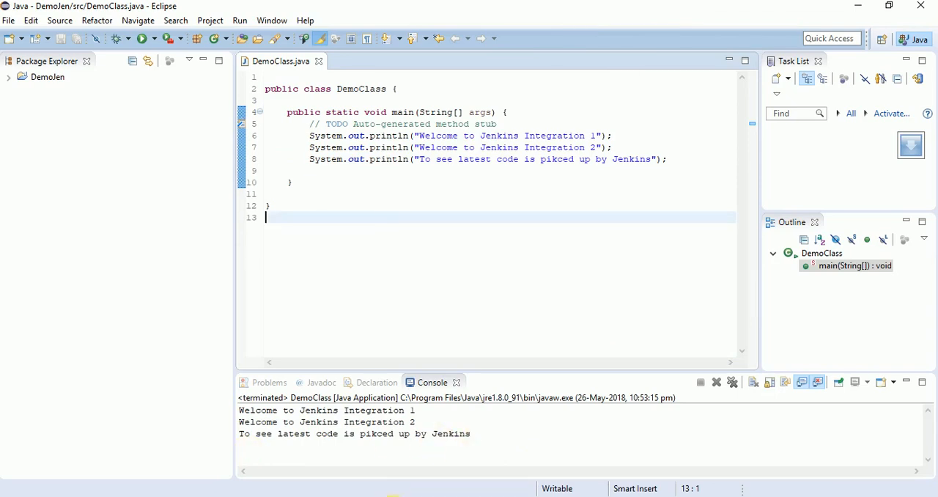
- Close the Integration folder window in File Explorer and open the DemJava folder from the desktop
click(388, 496)
click(895, 449)
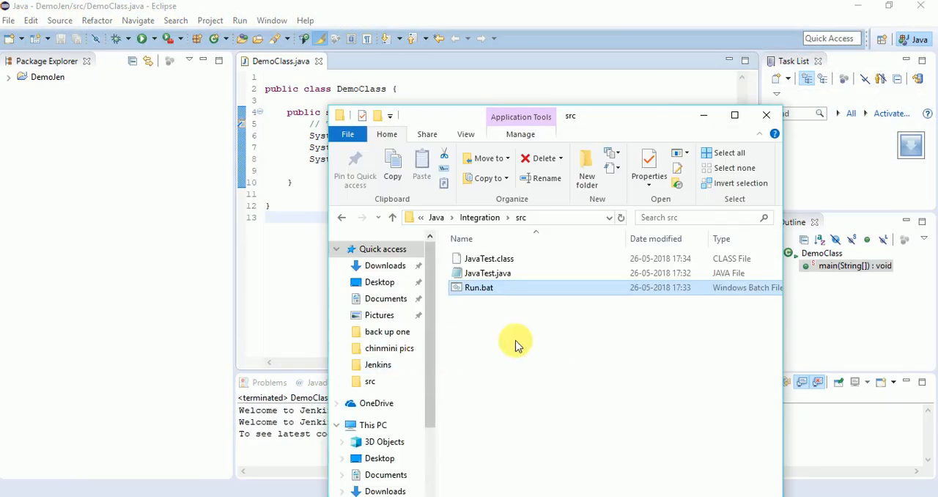
click(480, 217)
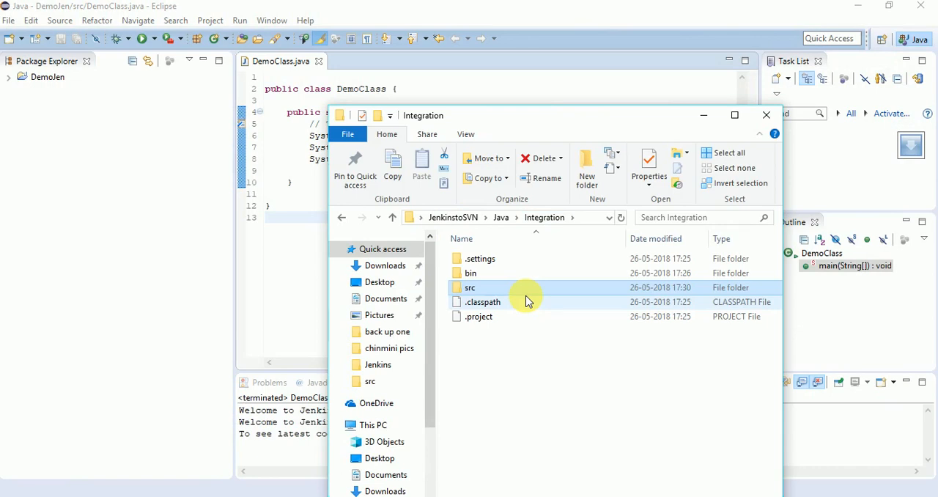
click(767, 115)
key(super+d)
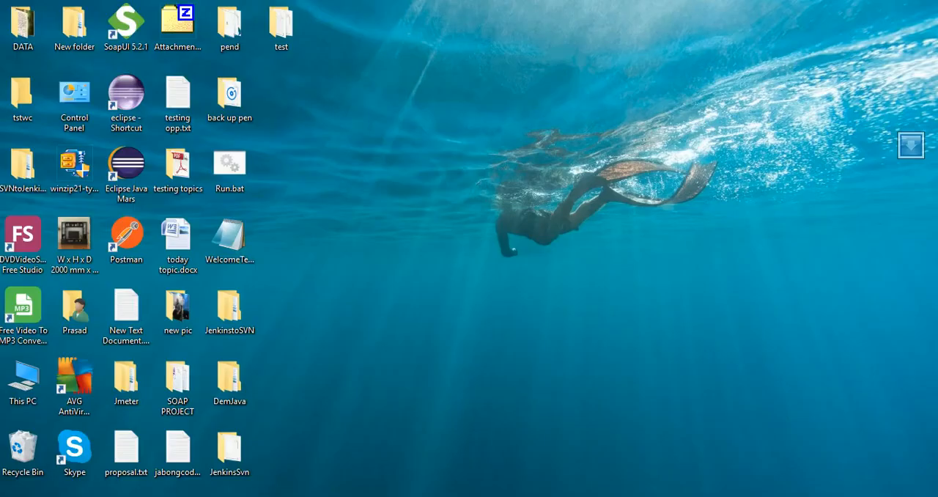
click(249, 390)
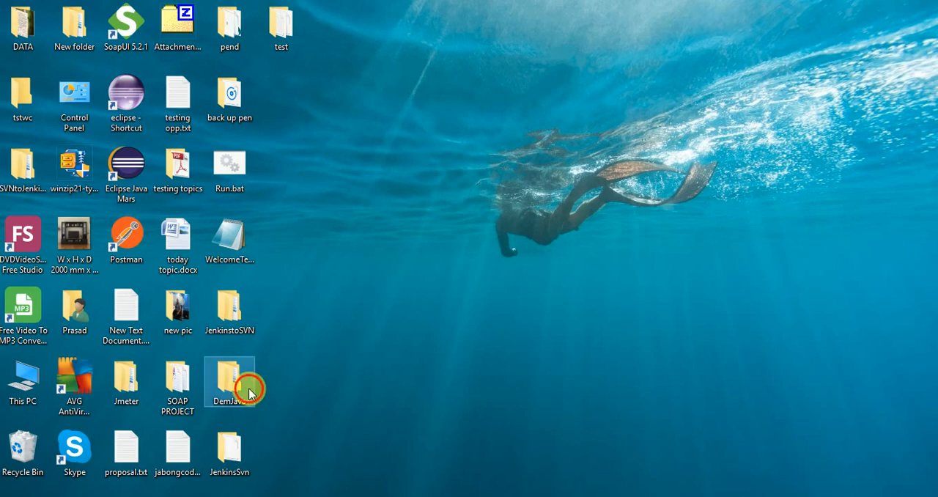
double_click(249, 390)
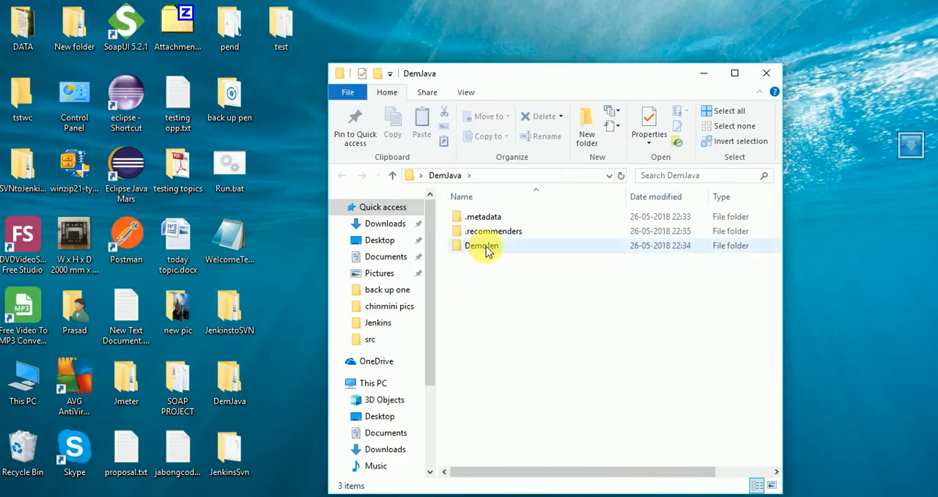
- Commit the DemJava folder's preselected changes to the DemoJenkins repository with SVN Commit, leaving the log message empty
right_click(499, 330)
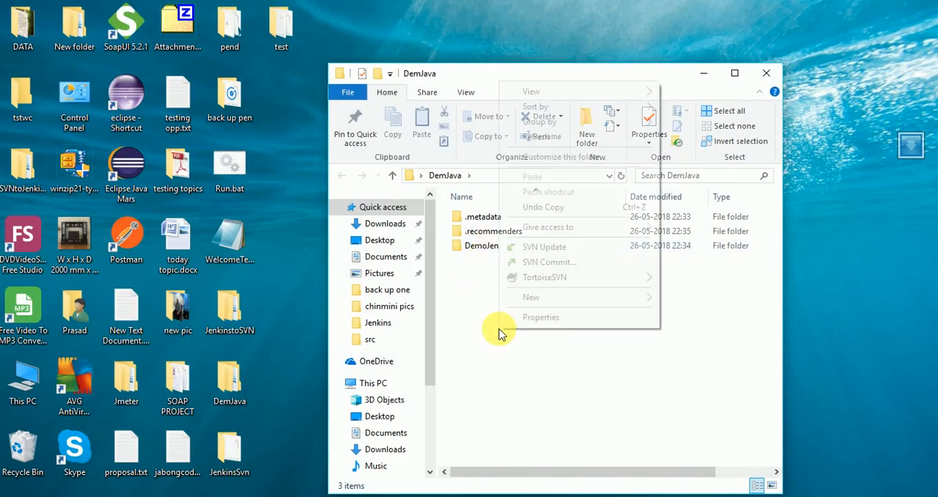
click(546, 262)
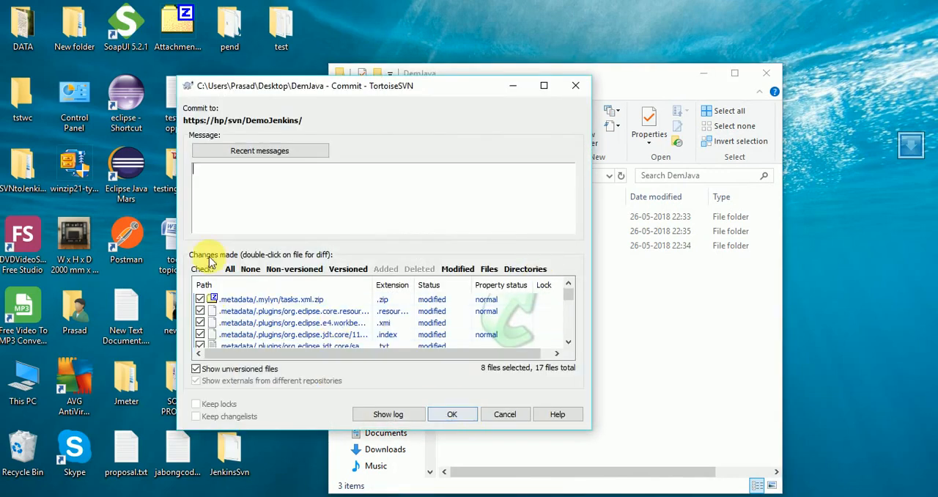
click(453, 414)
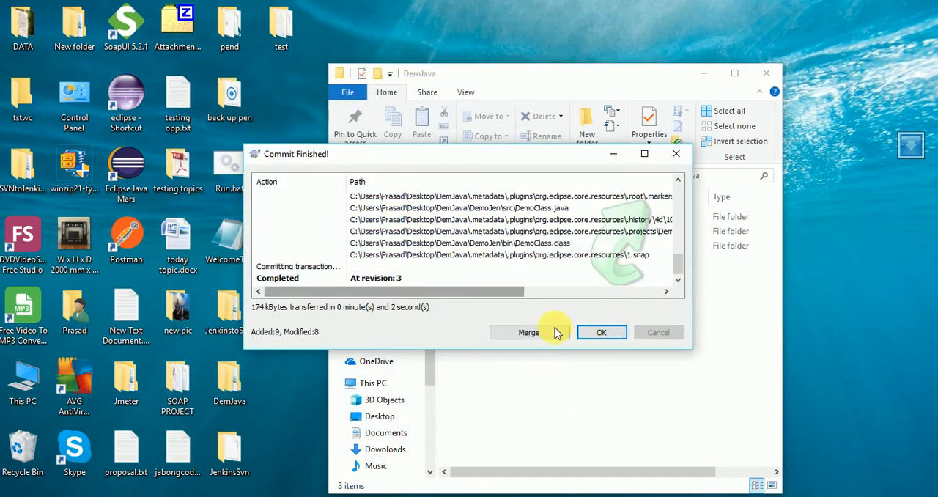
click(591, 336)
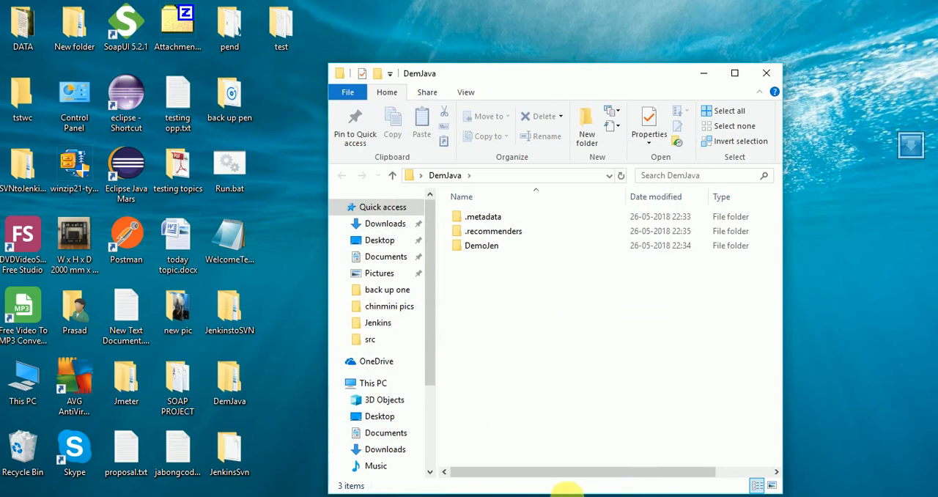
- Switch to the VisualSVN Server web page and check the committed DemoClass.java in DemoJenkins/DemoJen/src for the new println line
click(408, 495)
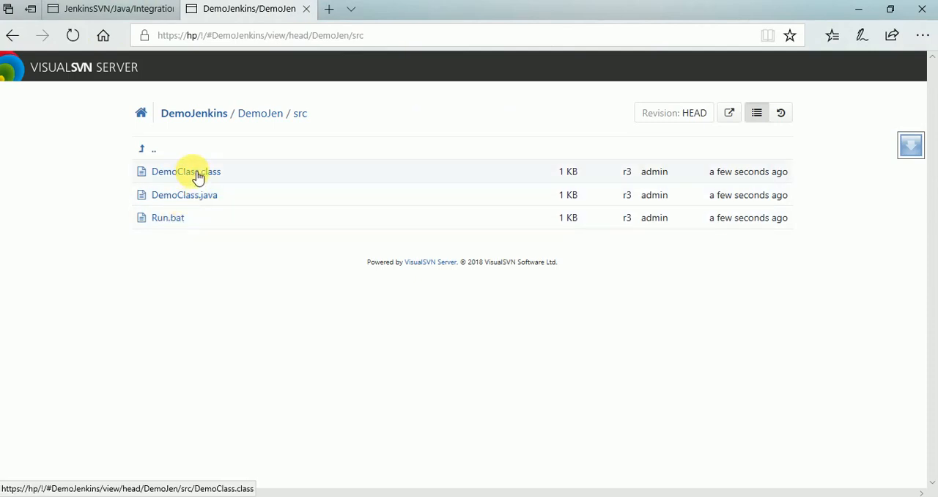
click(196, 173)
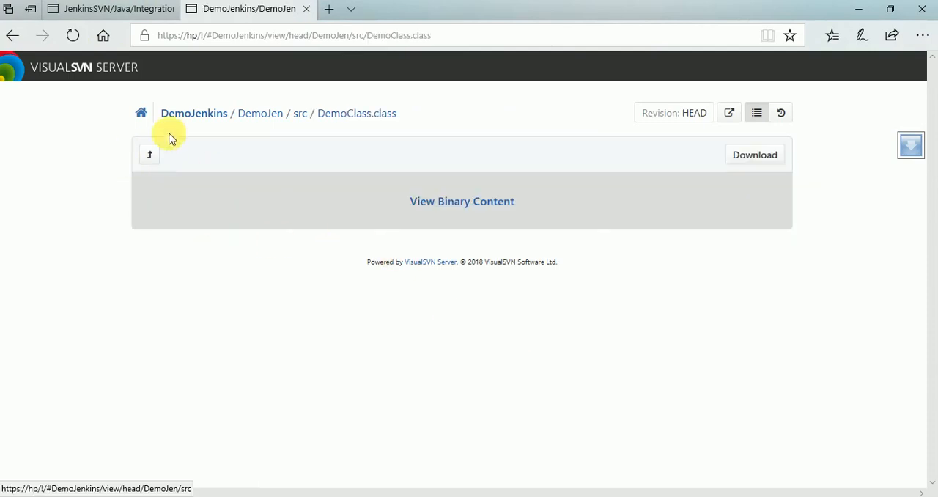
click(272, 120)
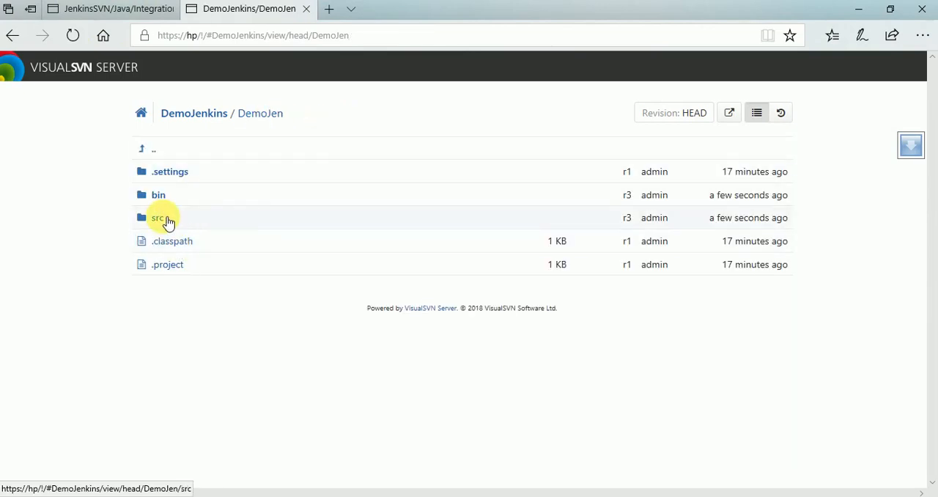
click(168, 217)
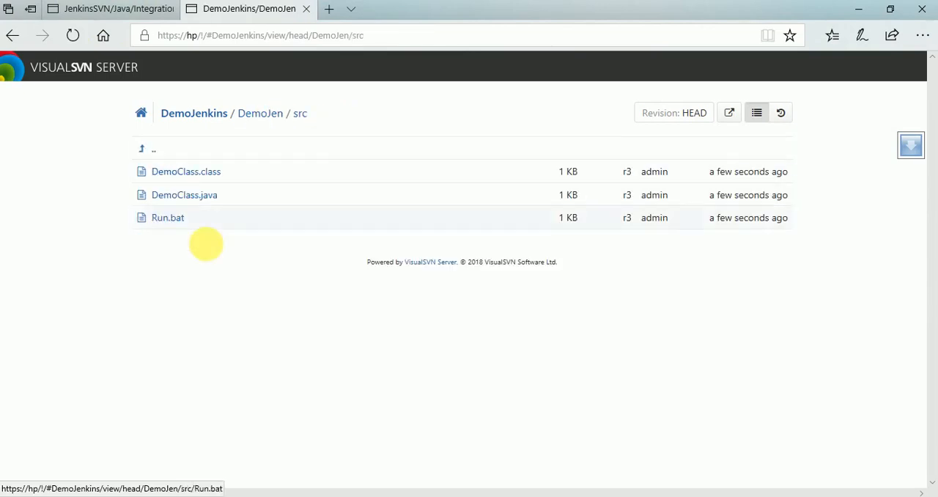
click(211, 197)
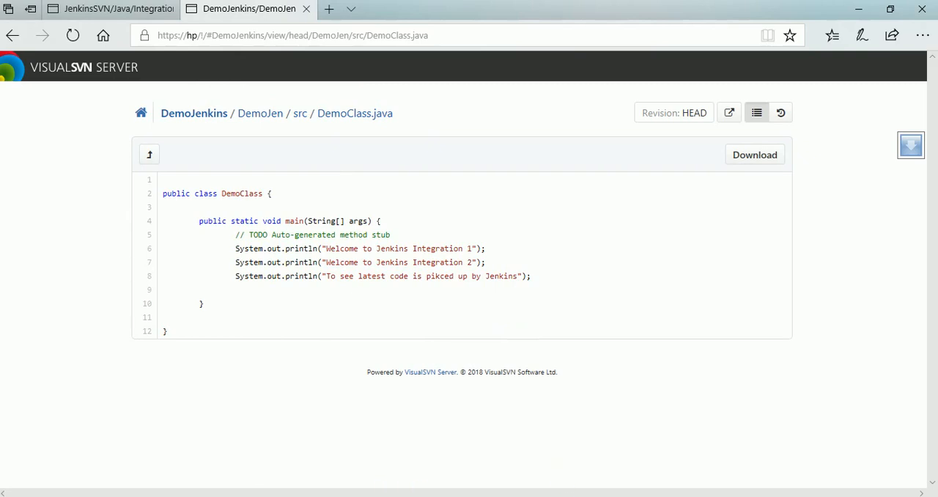
- Switch to Jenkins in Chrome, return from the console output to the DemoJenkinsSVN project and start a new build
click(373, 480)
scroll(129, 321, up, 2)
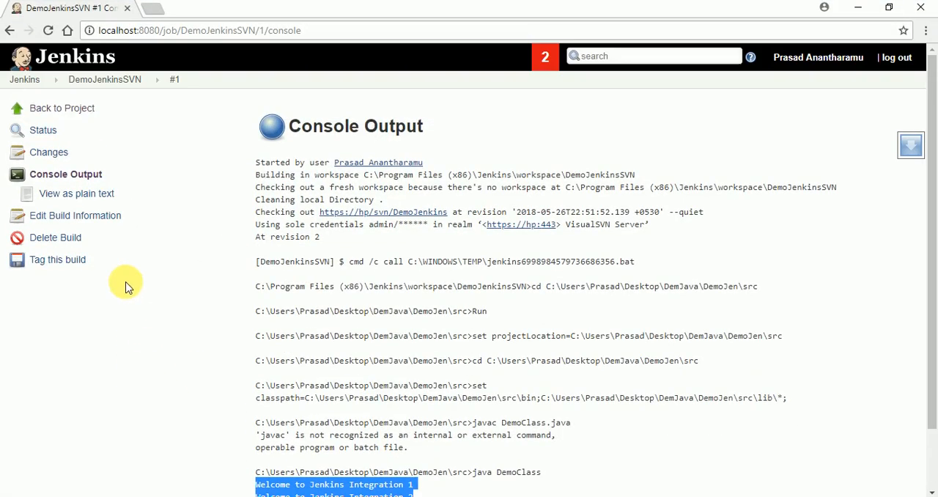
click(51, 107)
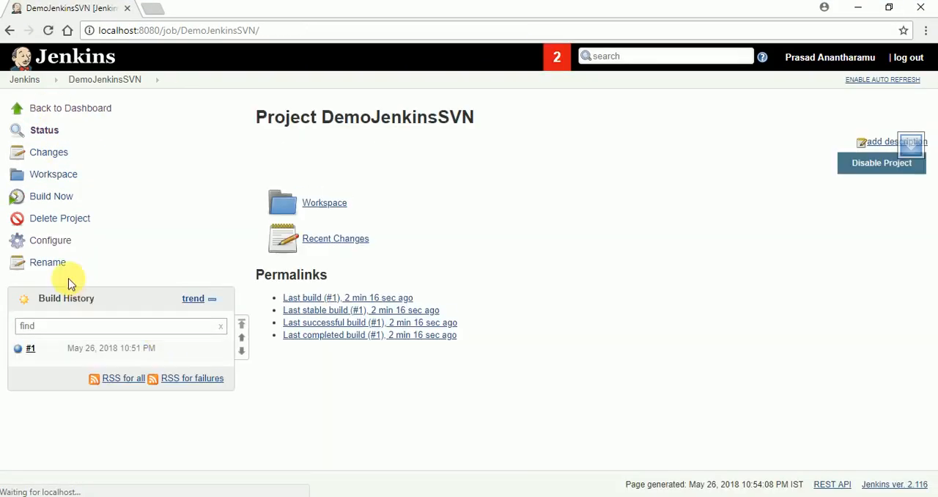
click(52, 196)
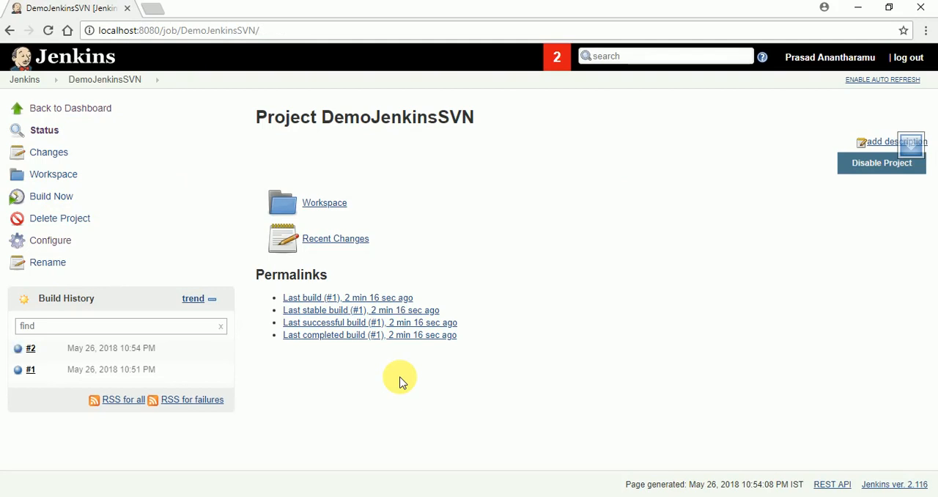
- Check the console output of build #2 for the newly added println text, and return to the DemoJenkinsSVN project page
click(42, 350)
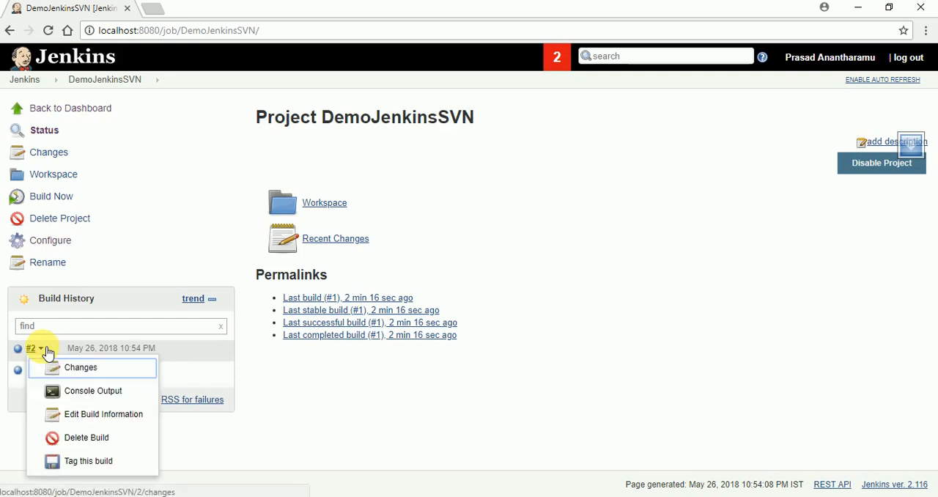
click(91, 392)
scroll(496, 377, down, 1)
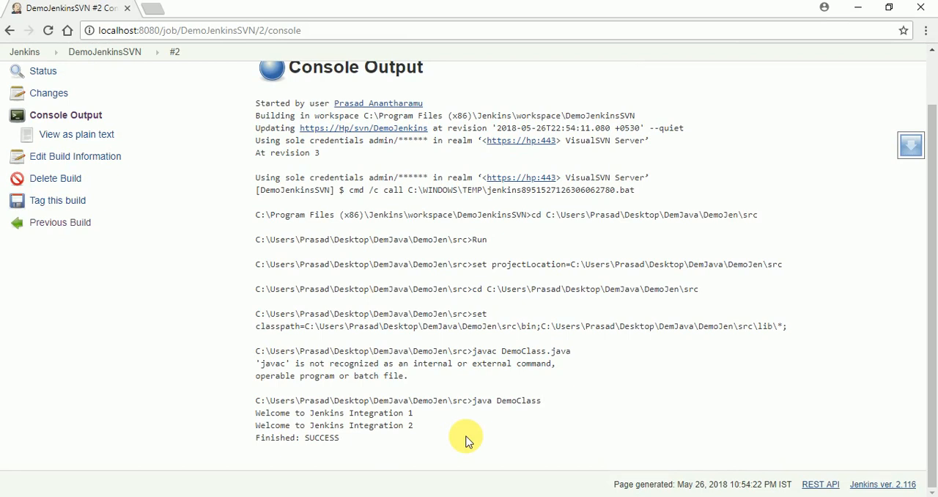
scroll(469, 439, up, 1)
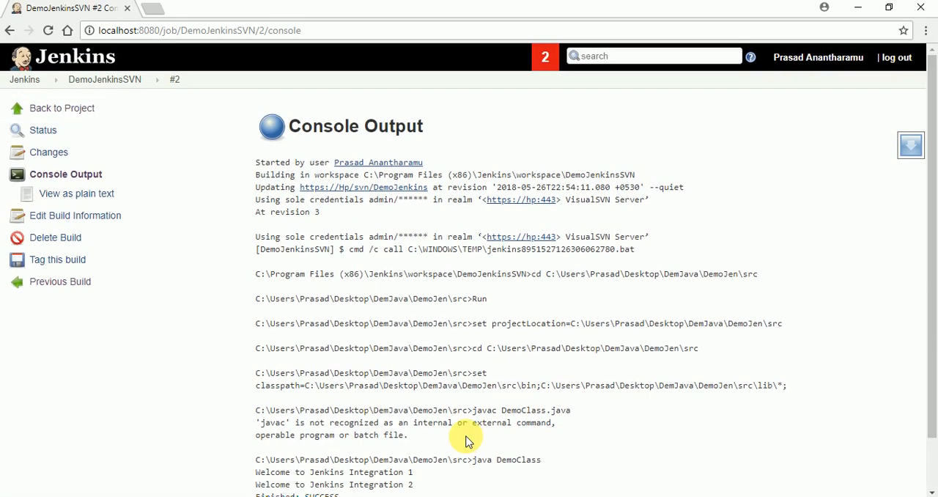
click(79, 108)
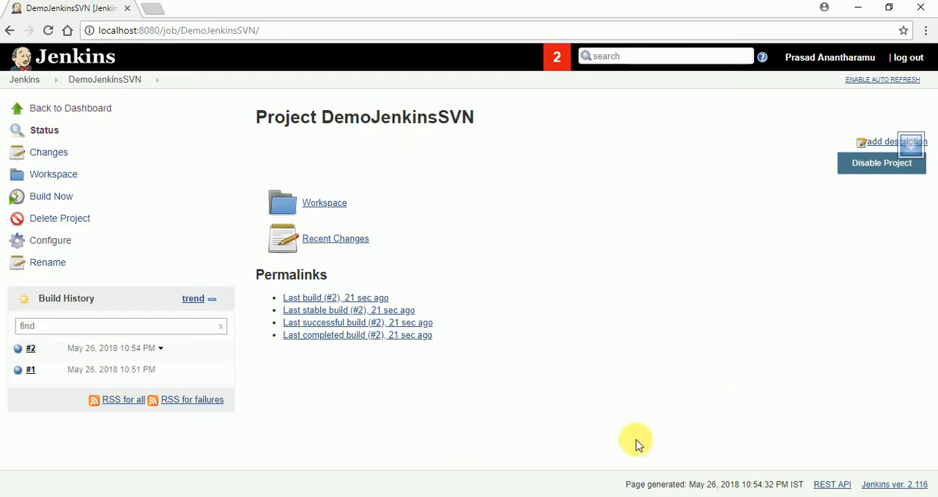
- Switch to Command Prompt and review the javac usage output down to the last prompt
key(alt+Tab)
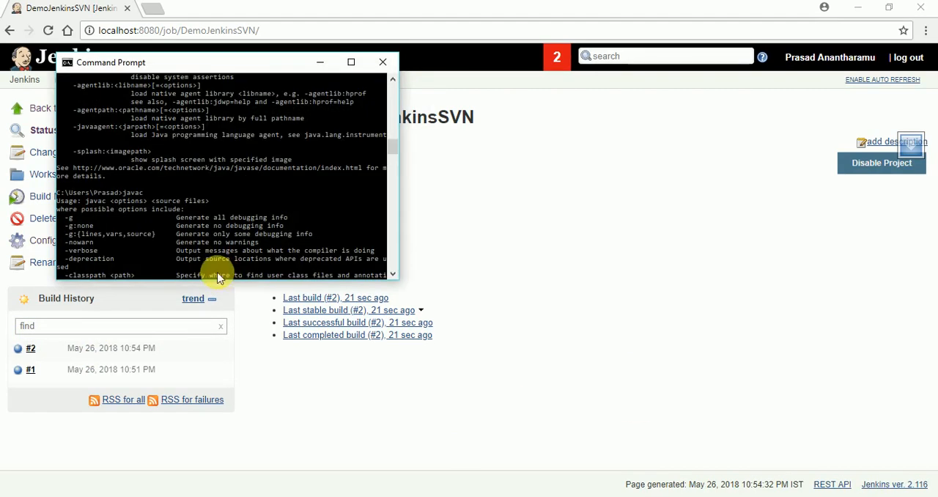
scroll(234, 266, down, 9)
scroll(242, 275, down, 7)
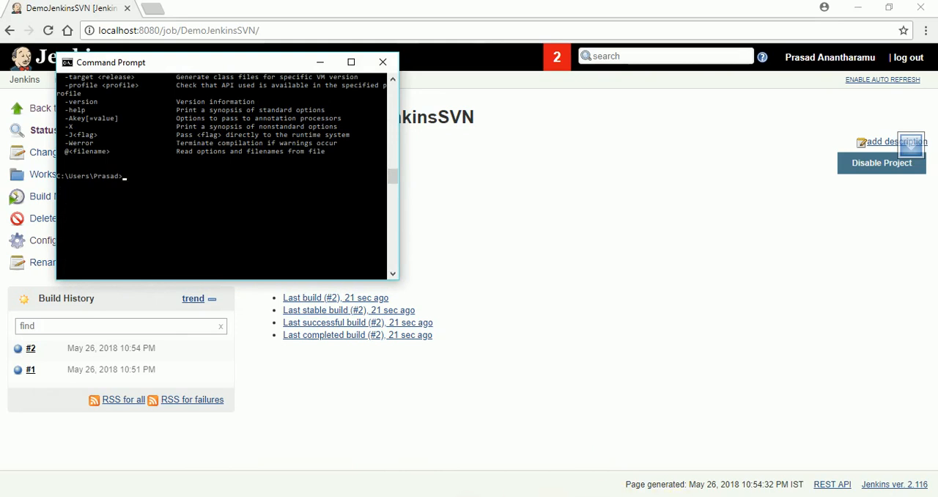
key(alt+Tab)
key(alt+Tab)
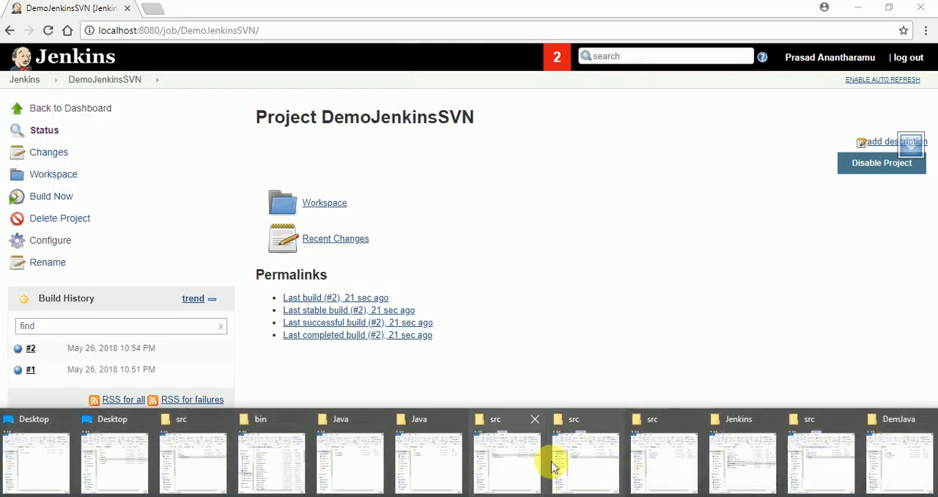
- Switch to the DemJava folder in File Explorer, go to DemoJen/src, and inspect DemoClass.java in Notepad before closing it
click(905, 434)
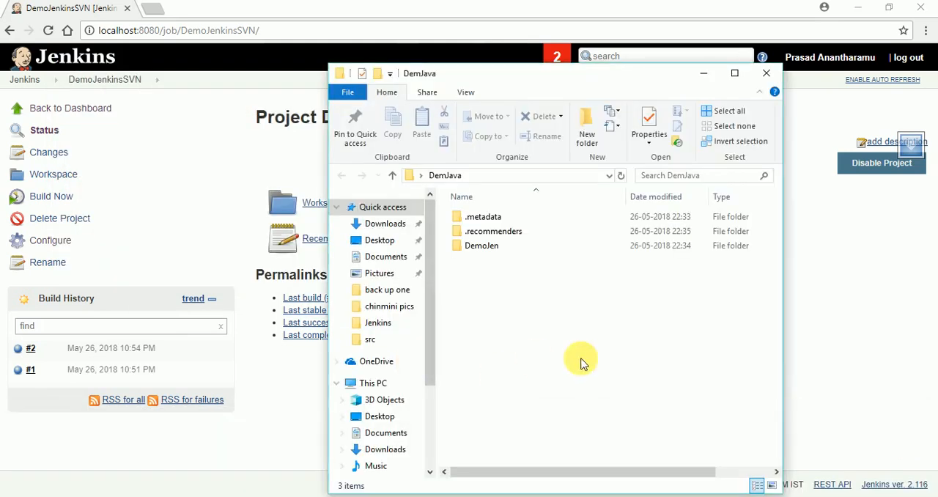
double_click(490, 248)
click(480, 249)
double_click(480, 250)
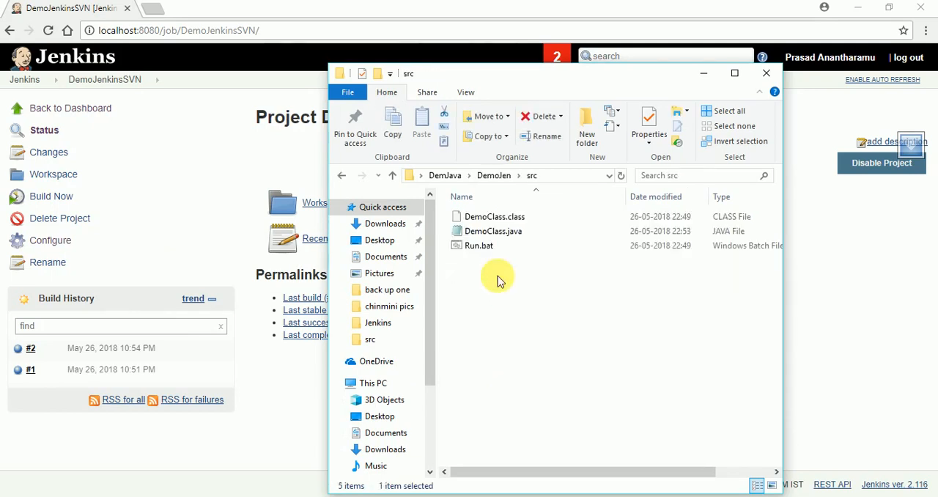
click(489, 233)
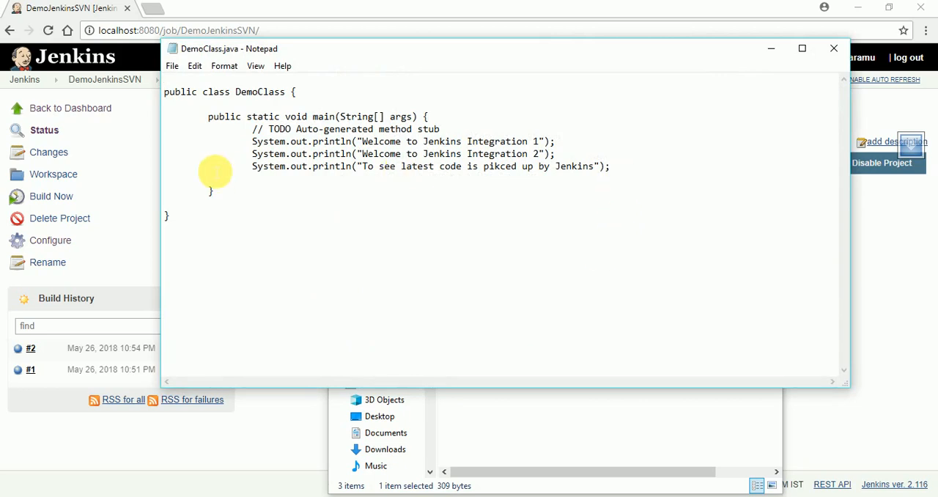
click(825, 51)
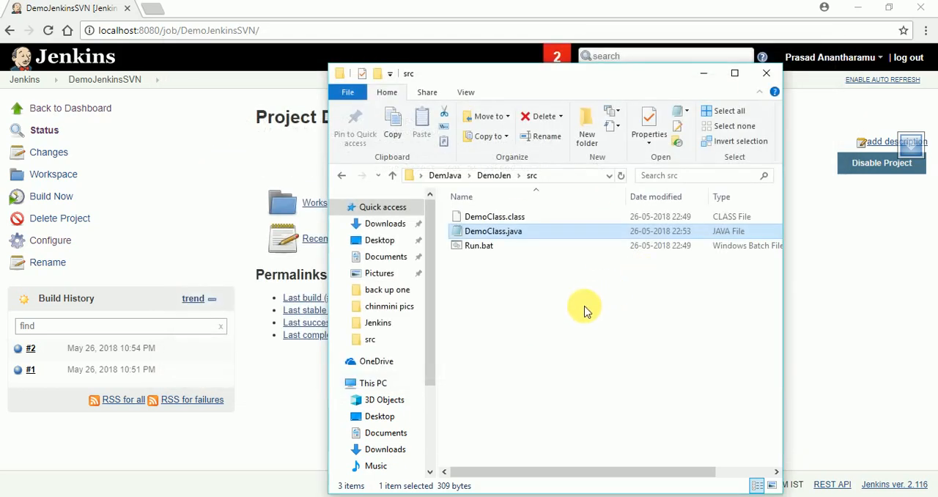
- Run Run.bat from the src folder, and start another build of DemoJenkinsSVN in Jenkins
double_click(484, 246)
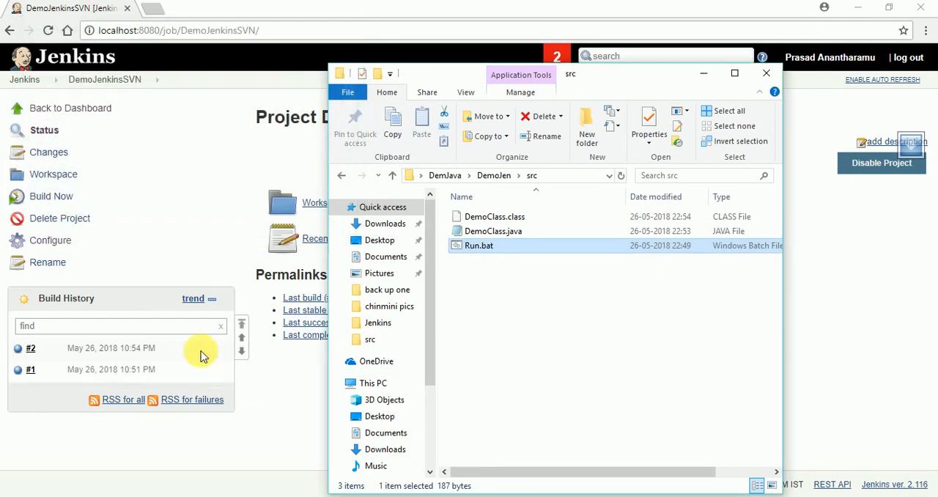
click(280, 411)
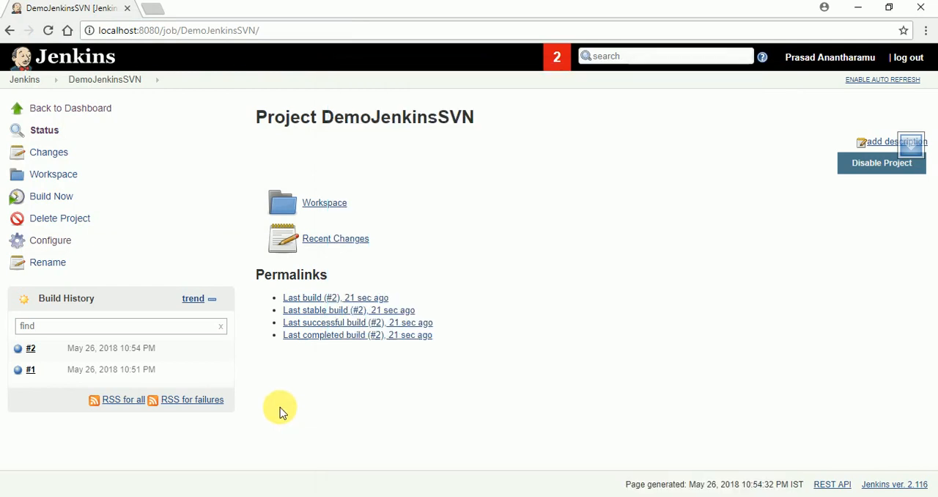
click(57, 198)
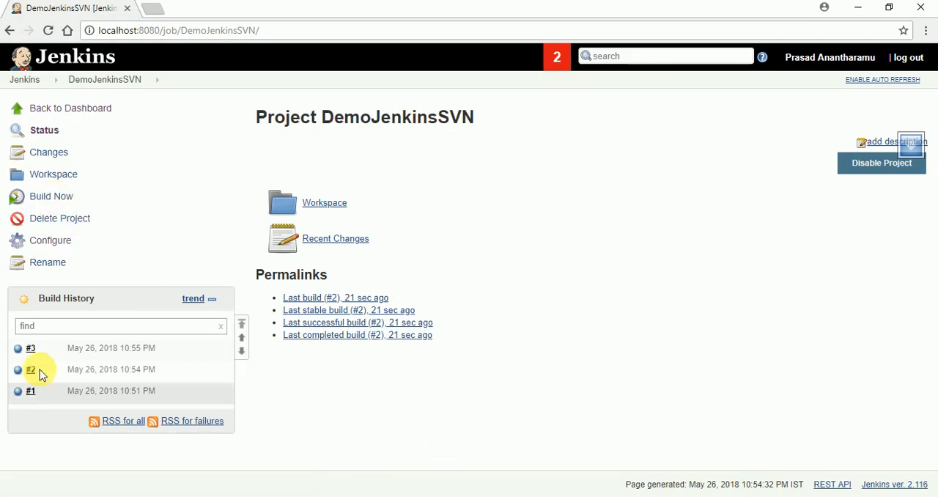
- Examine the console output of build #3 for the "To see latest code is pikced up by Jenkins" line, and return to the Jenkins dashboard
click(42, 349)
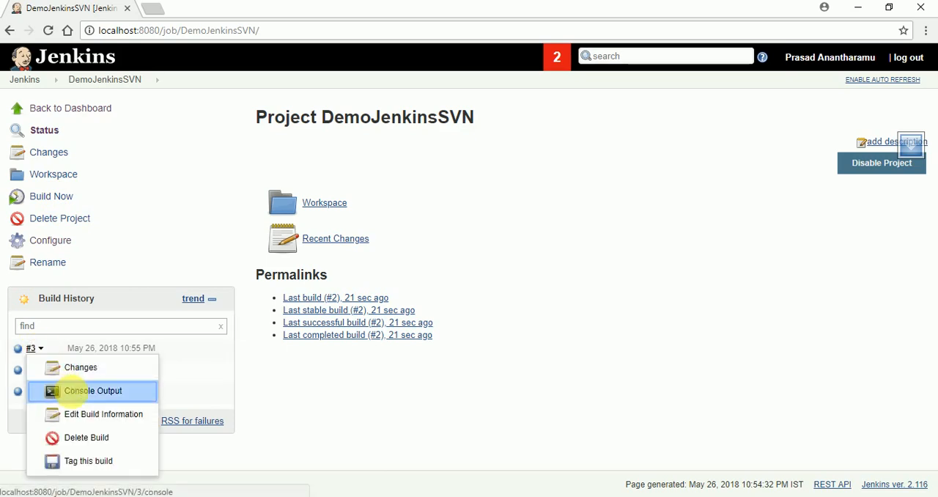
click(75, 390)
scroll(568, 379, down, 1)
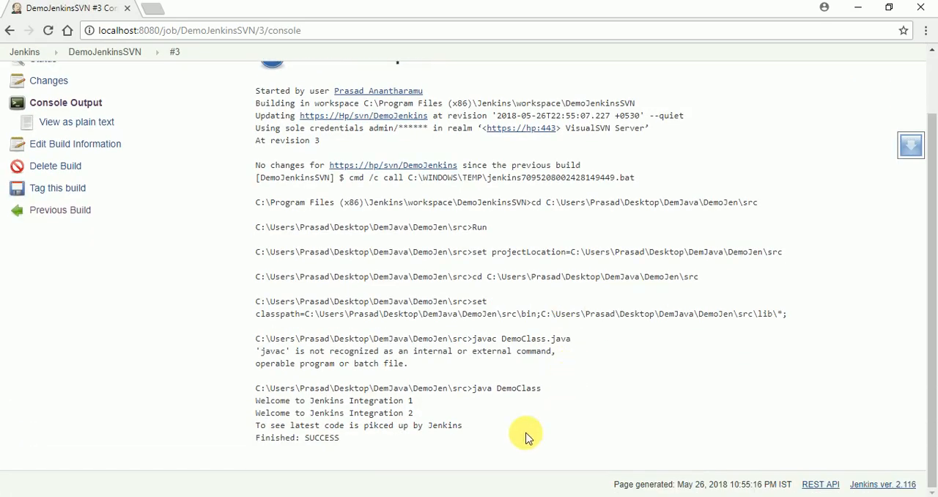
drag(256, 423, 480, 431)
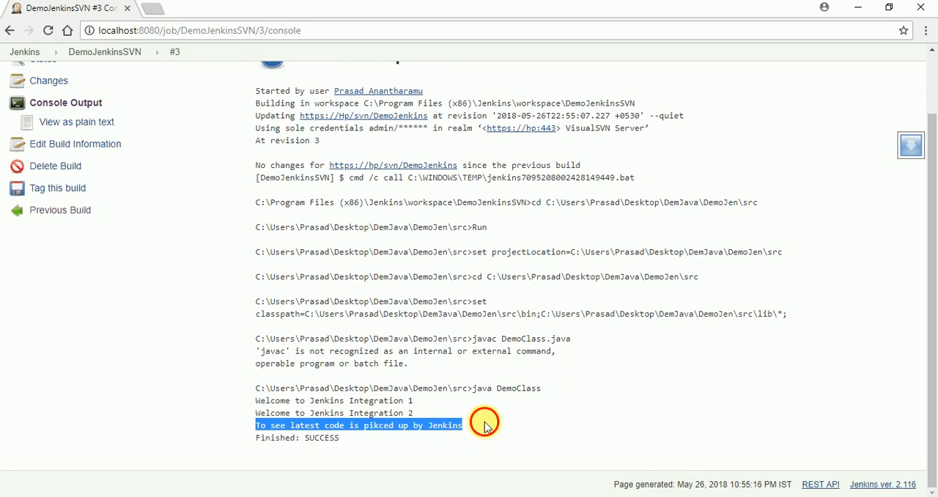
click(485, 423)
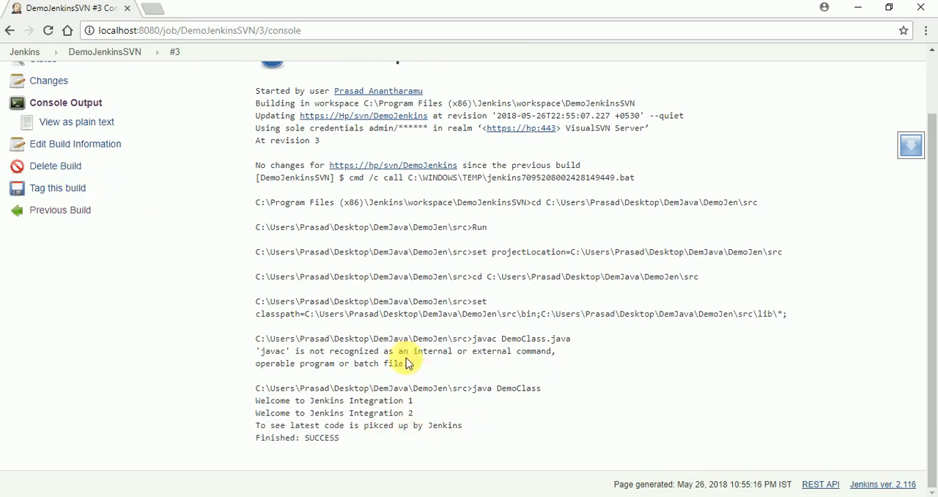
scroll(188, 329, up, 2)
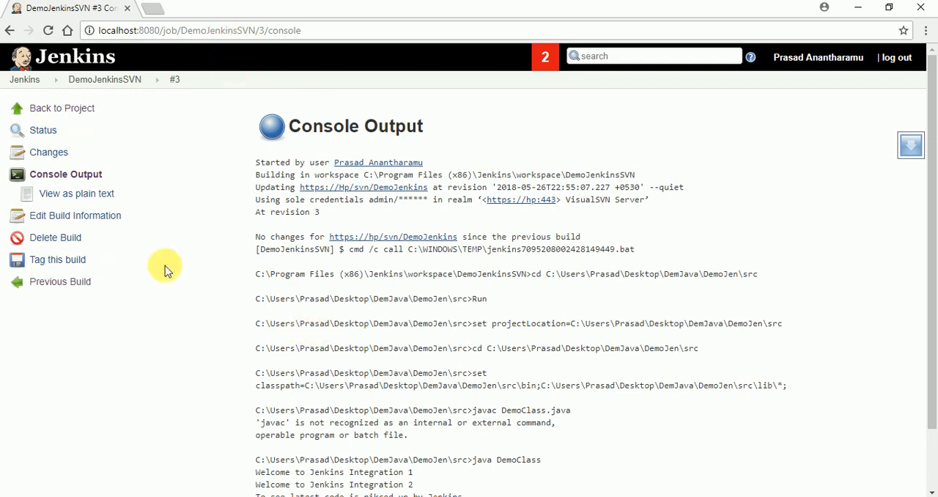
click(62, 108)
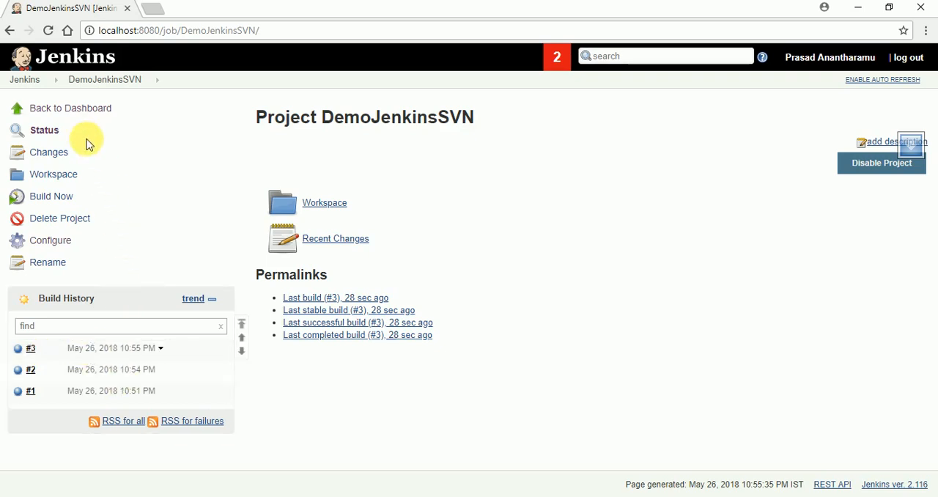
click(76, 108)
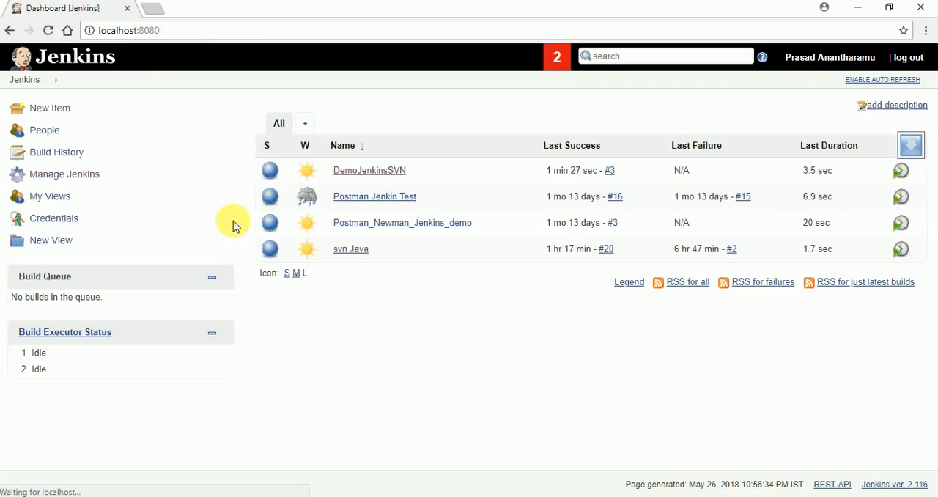
- Bring up the "jenkins to svn.txt" notes in Notepad and move the window up over tutorial.txt
click(587, 495)
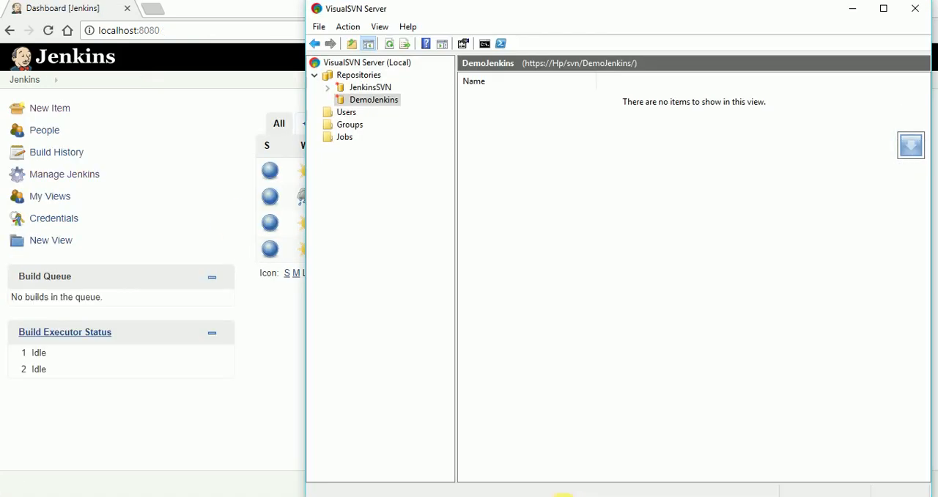
mouse_move(698, 470)
click(785, 465)
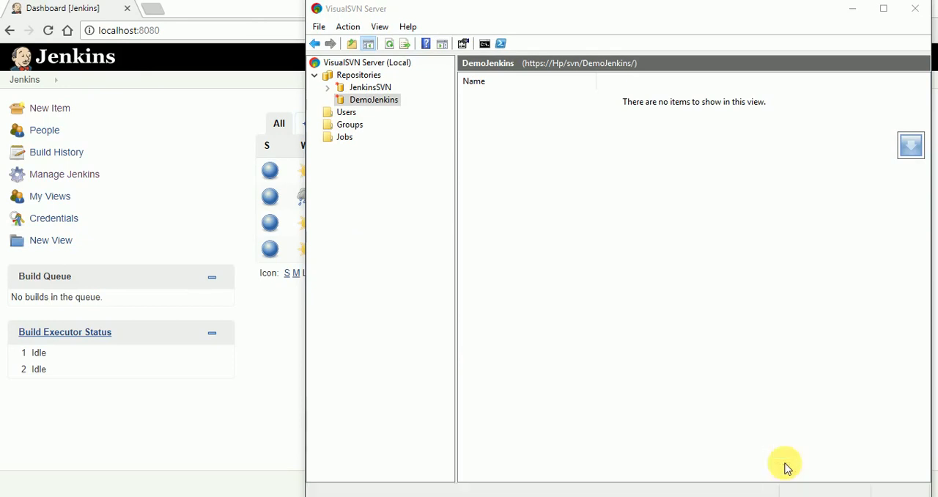
scroll(447, 341, up, 6)
scroll(446, 342, down, 4)
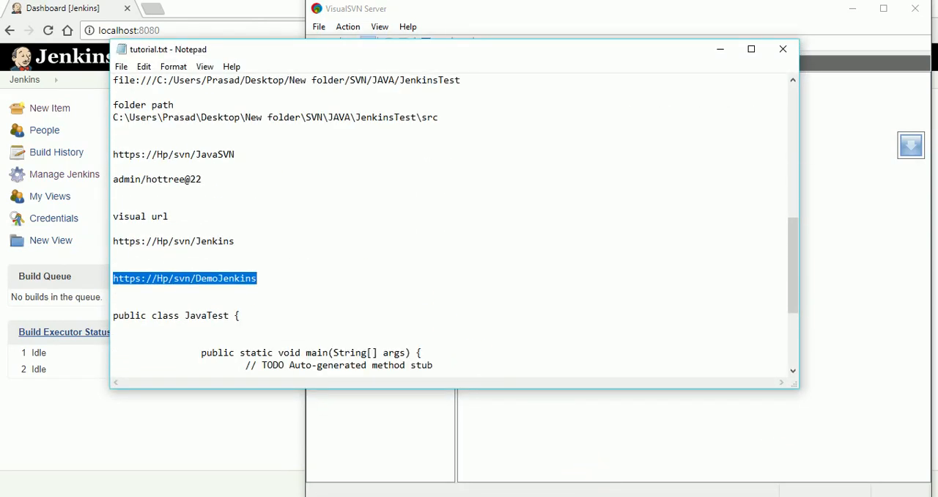
mouse_move(779, 469)
click(671, 454)
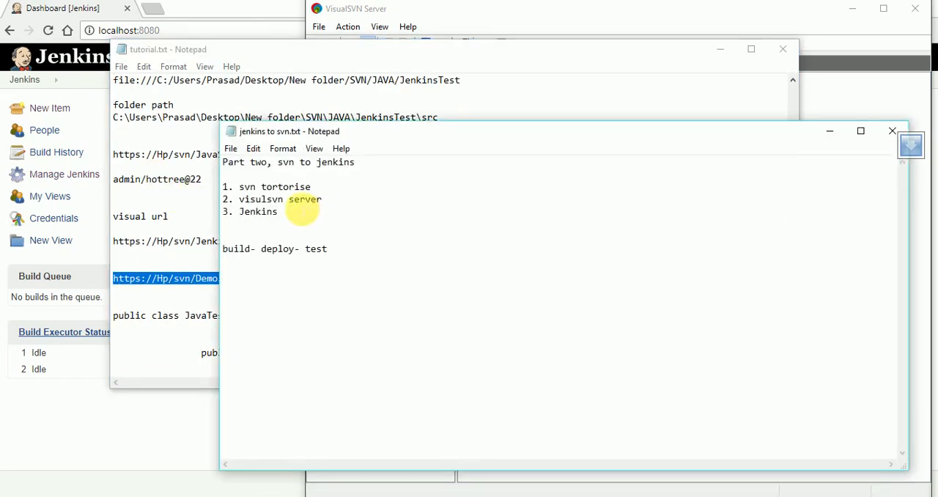
drag(328, 133, 236, 96)
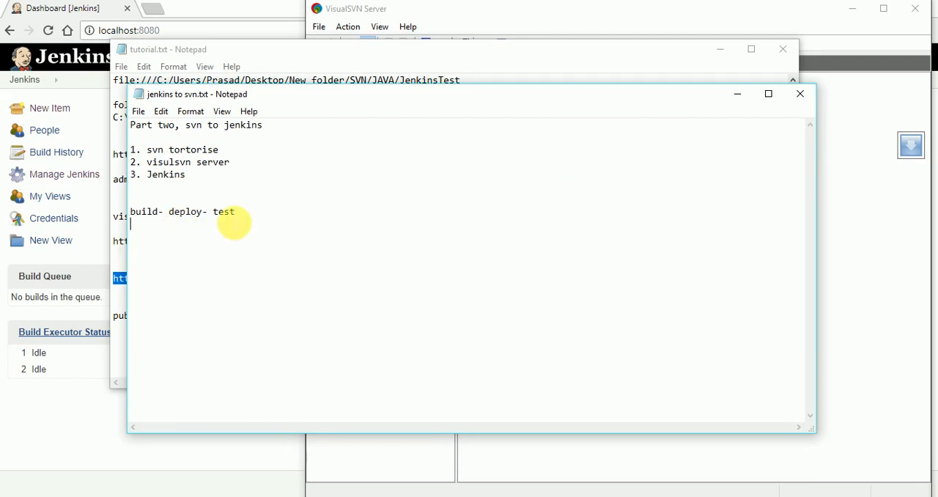
- Review the "build- deploy- test", "visulsvn server" and "svn tortorise" lines in the notes by highlighting each one
drag(238, 214, 129, 213)
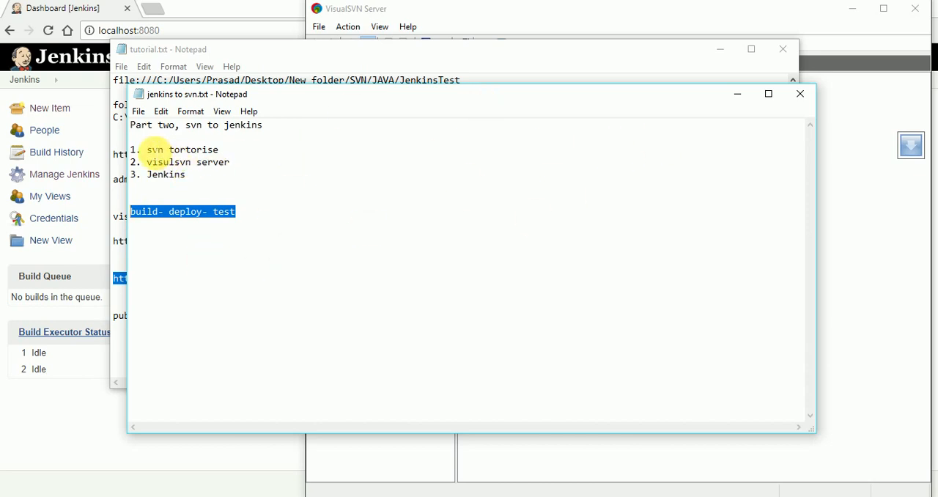
drag(146, 162, 231, 164)
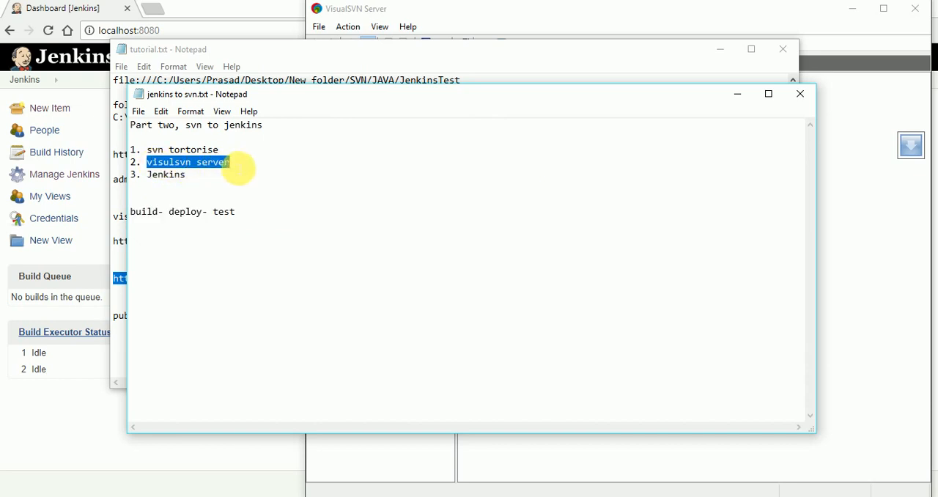
click(231, 164)
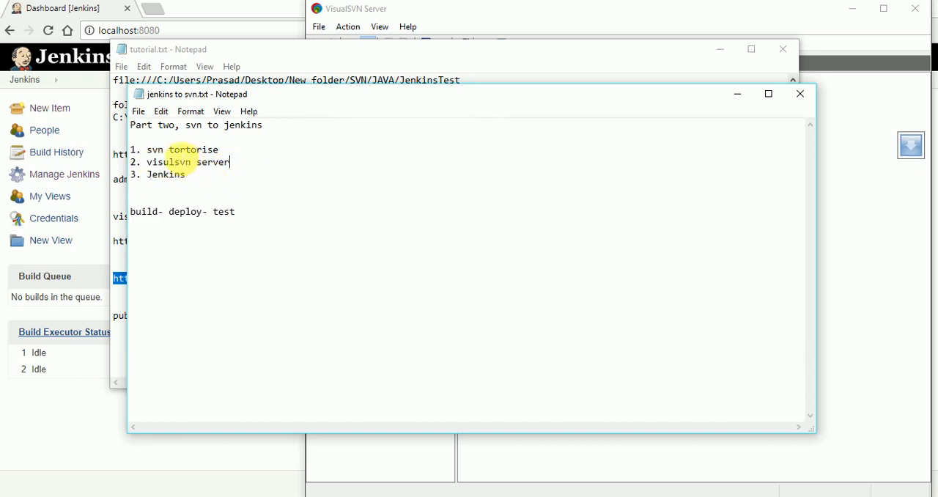
drag(147, 150, 228, 152)
click(241, 154)
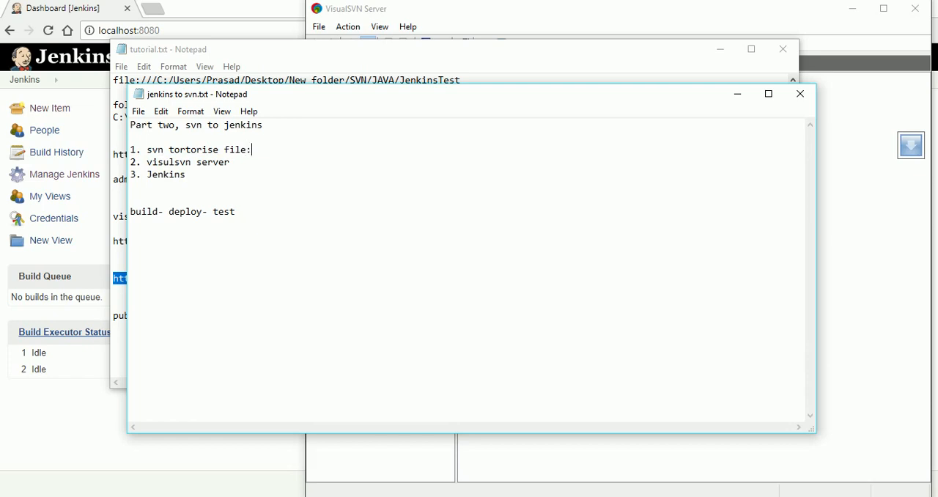
drag(223, 151, 272, 170)
click(249, 167)
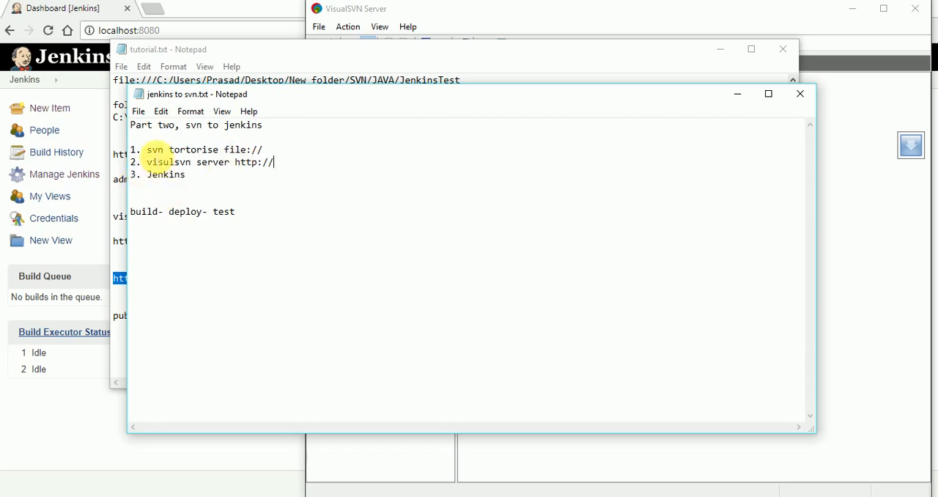
drag(152, 150, 272, 151)
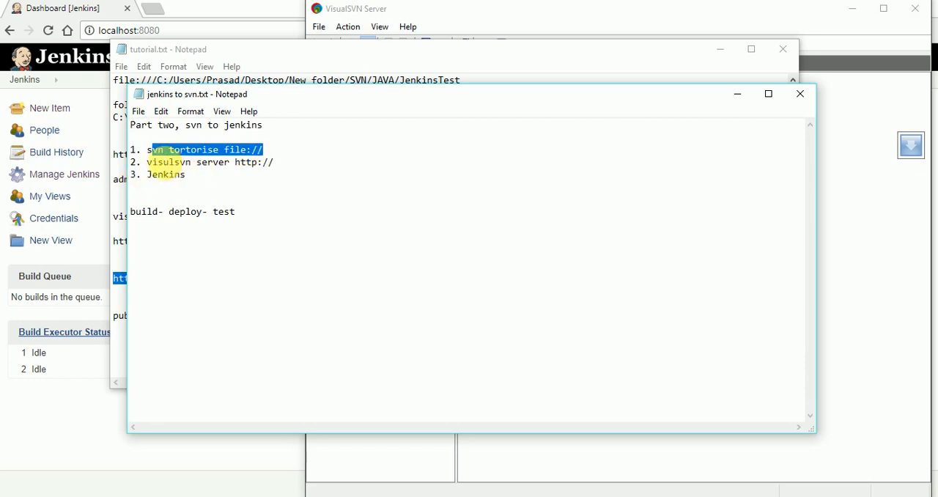
drag(147, 162, 275, 162)
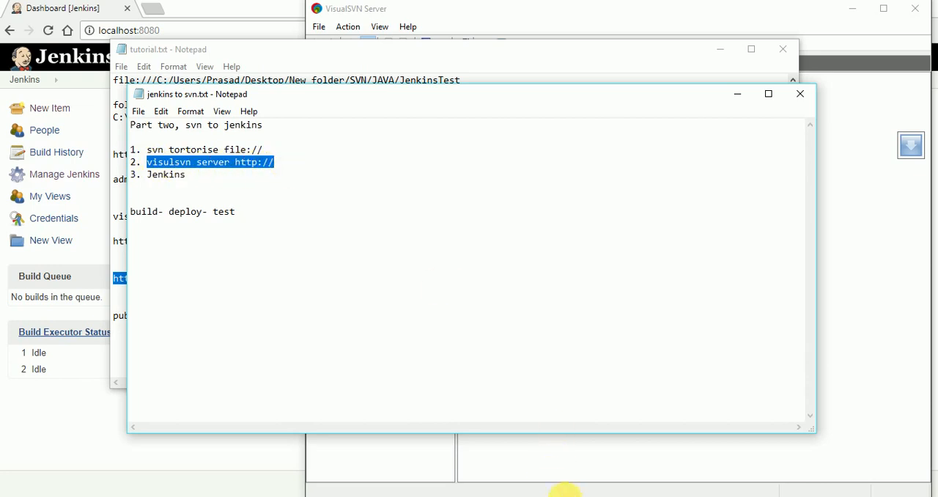
click(566, 487)
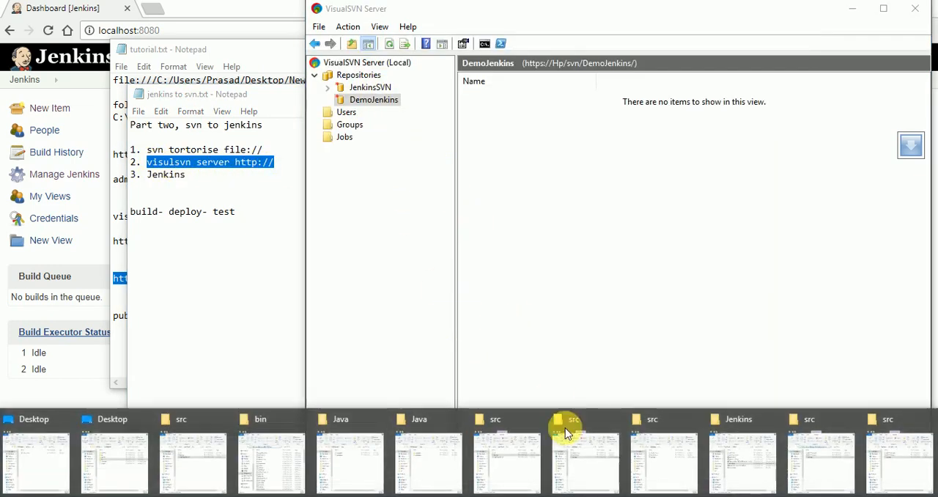
click(896, 459)
click(671, 495)
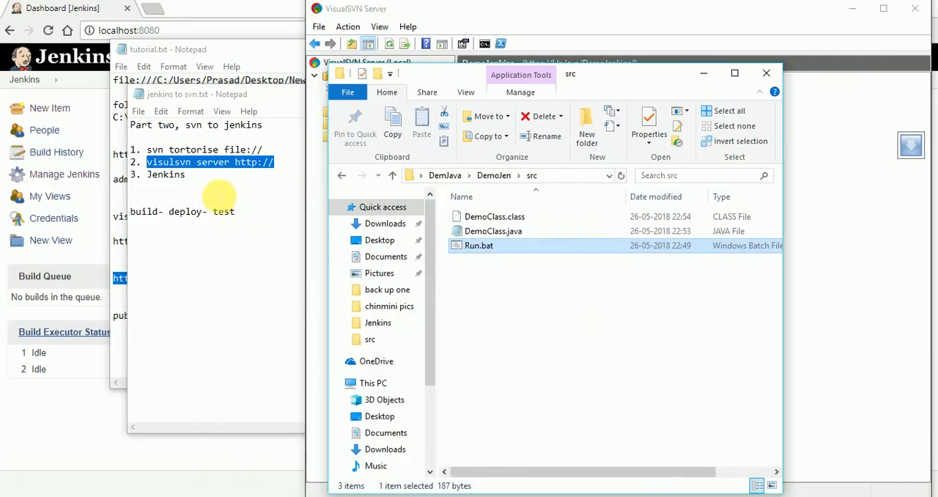
- Switch back to the Jenkins dashboard in Chrome and open the configuration of the DemoJenkinsSVN job
click(220, 196)
click(103, 423)
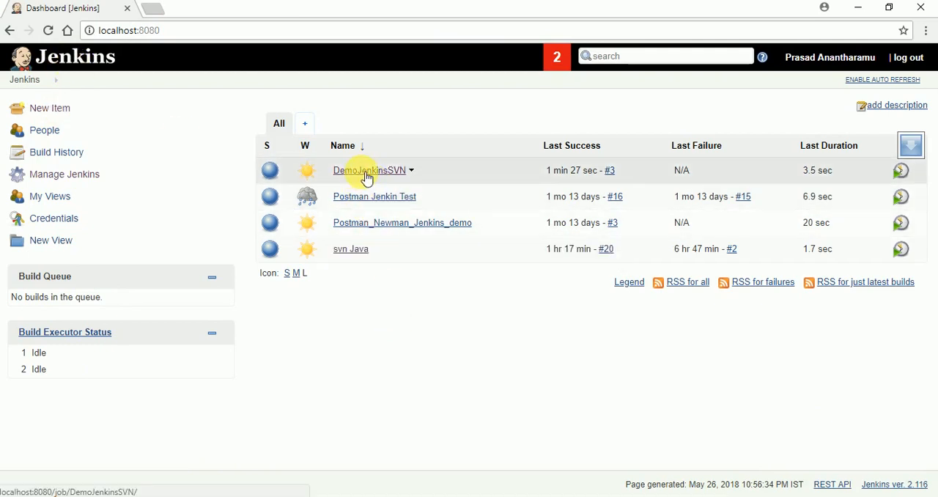
click(369, 170)
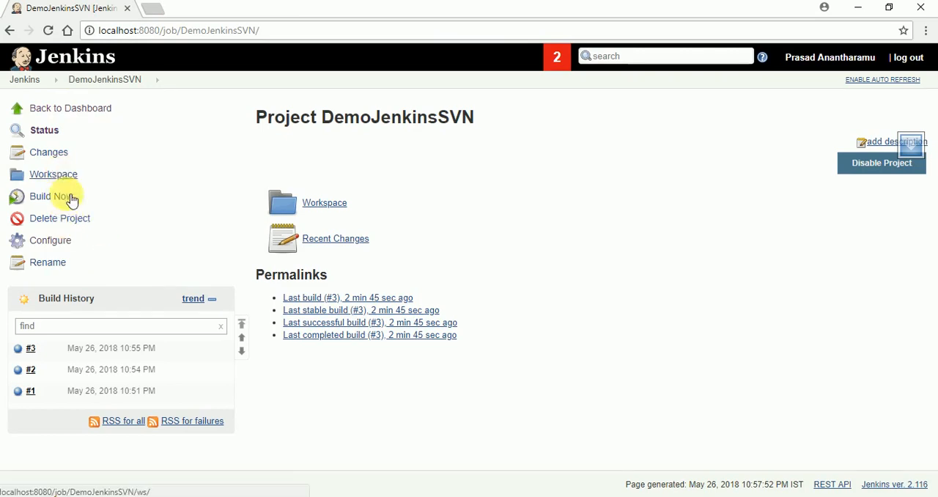
click(49, 240)
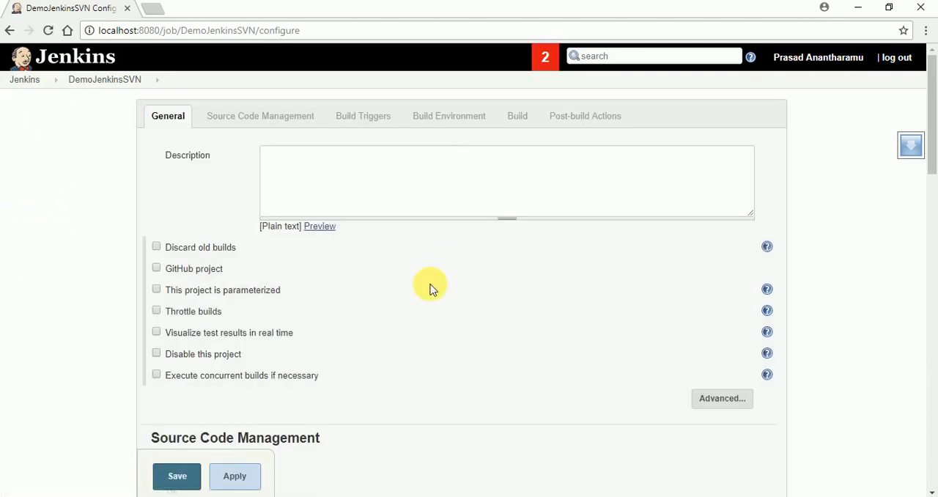
- Review the job's Subversion repository settings and highlight the Windows batch command in its build step
scroll(409, 335, down, 5)
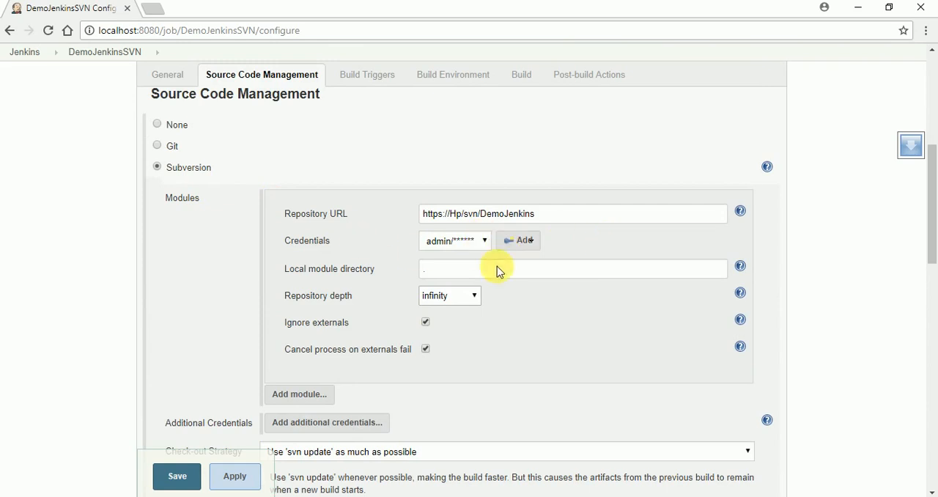
scroll(499, 269, down, 9)
scroll(529, 308, down, 3)
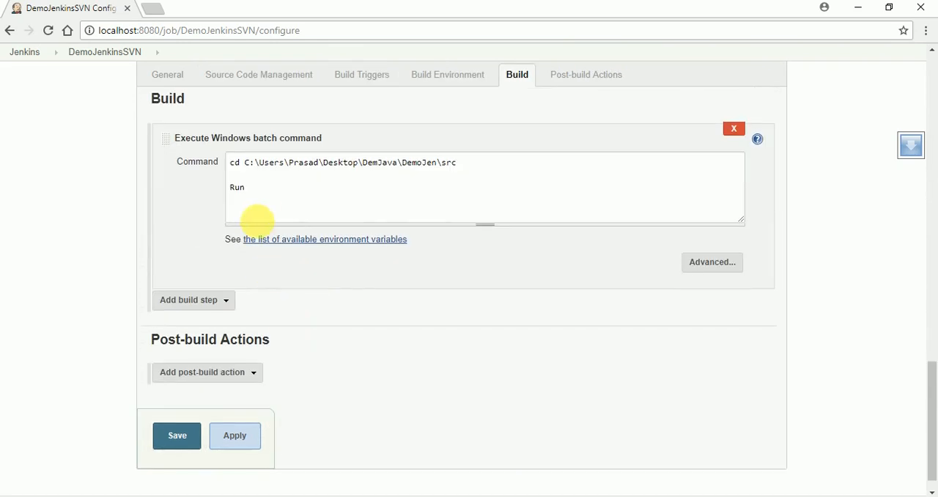
drag(255, 196, 231, 167)
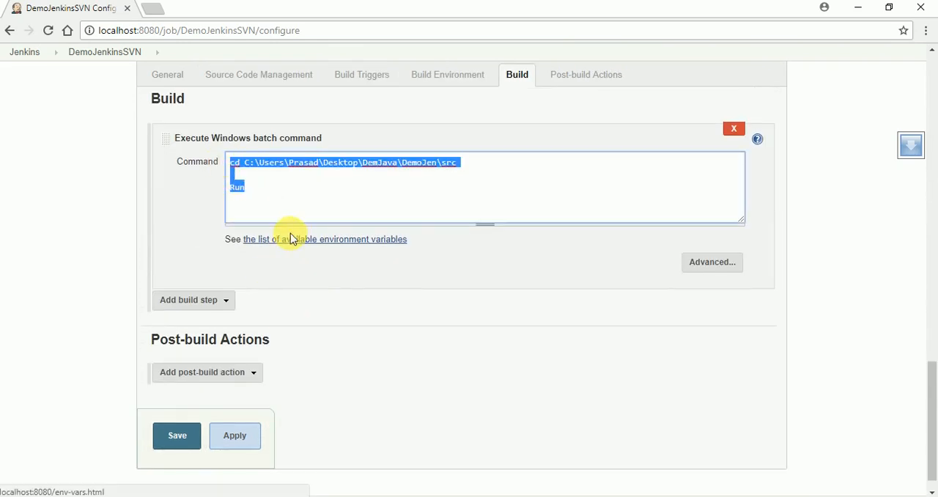
- Return to the DemoJenkinsSVN project page without saving the configuration and start a new build
scroll(451, 356, up, 15)
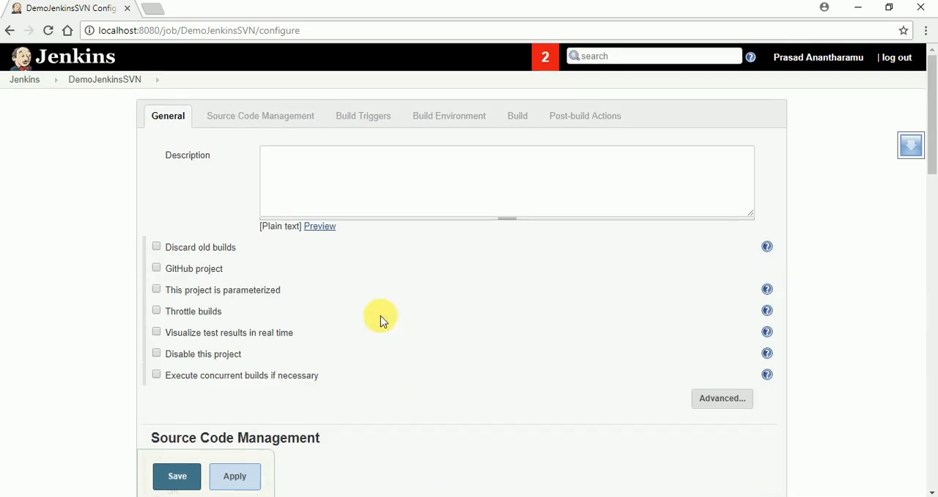
click(111, 83)
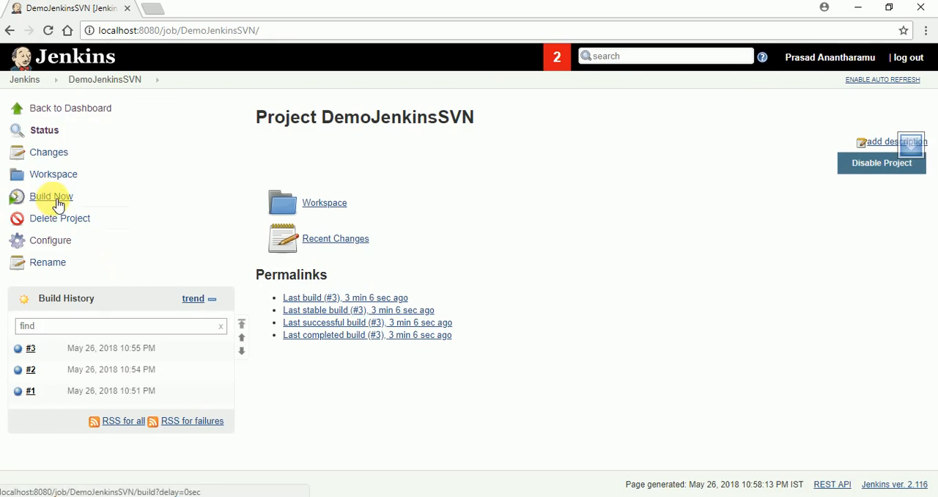
click(57, 202)
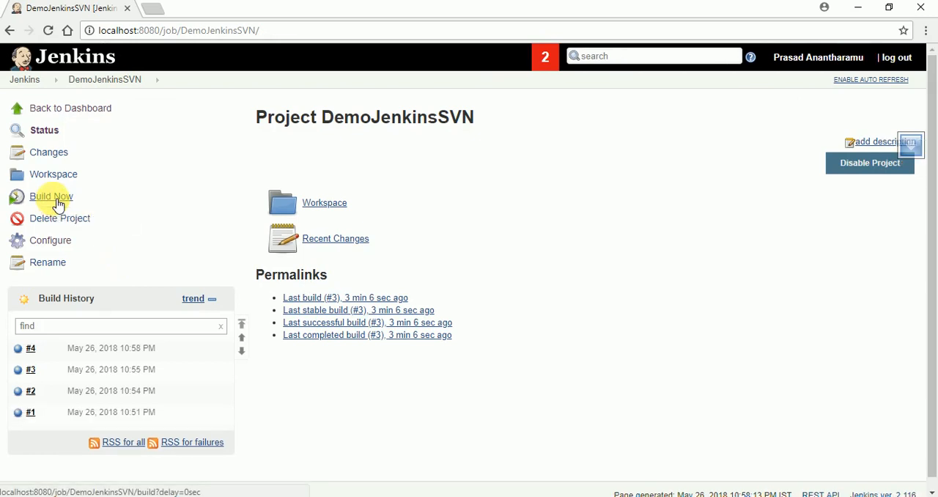
- Open the console output of build #4 and highlight the "To see latest code is pikced up by Jenkins" line
click(42, 349)
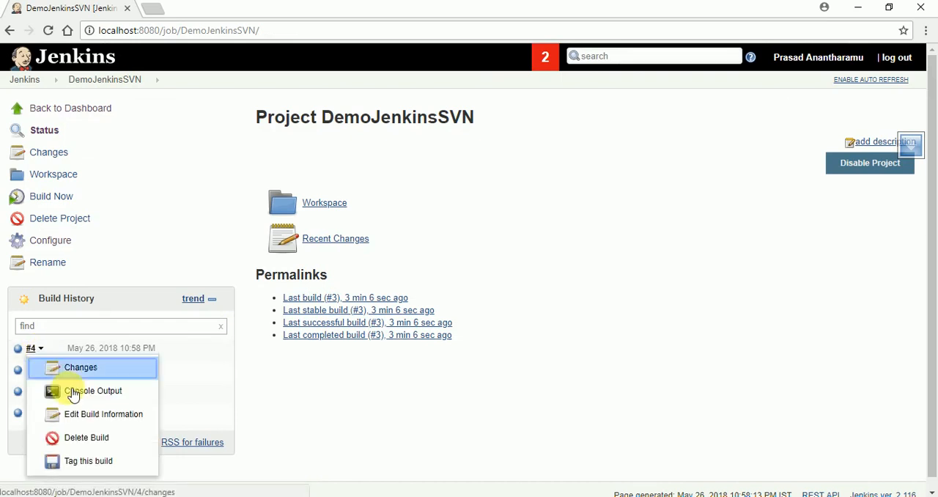
click(76, 389)
scroll(580, 369, down, 2)
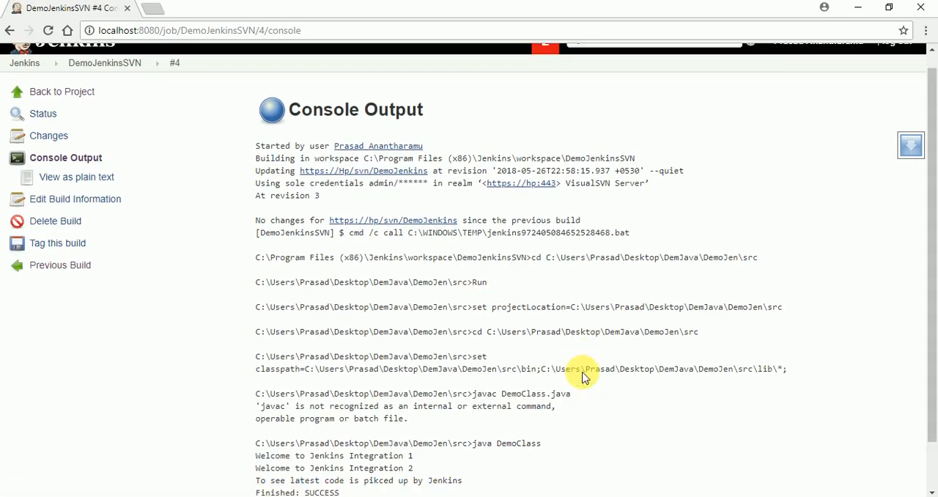
drag(478, 426, 224, 432)
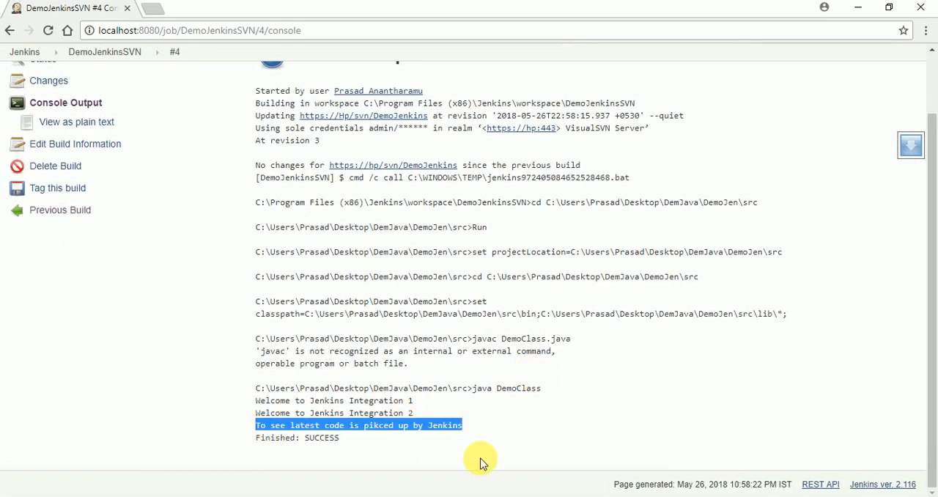